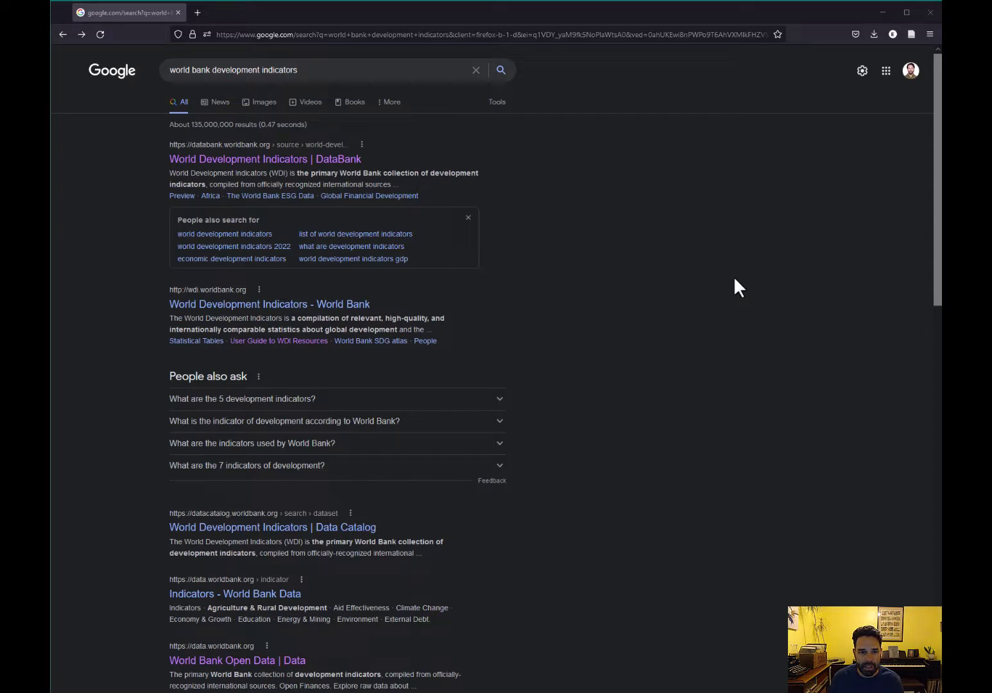
# Open the World Development Indicators DataBank from the search results and look through the aggregates available under Country
pyautogui.click(333, 159)
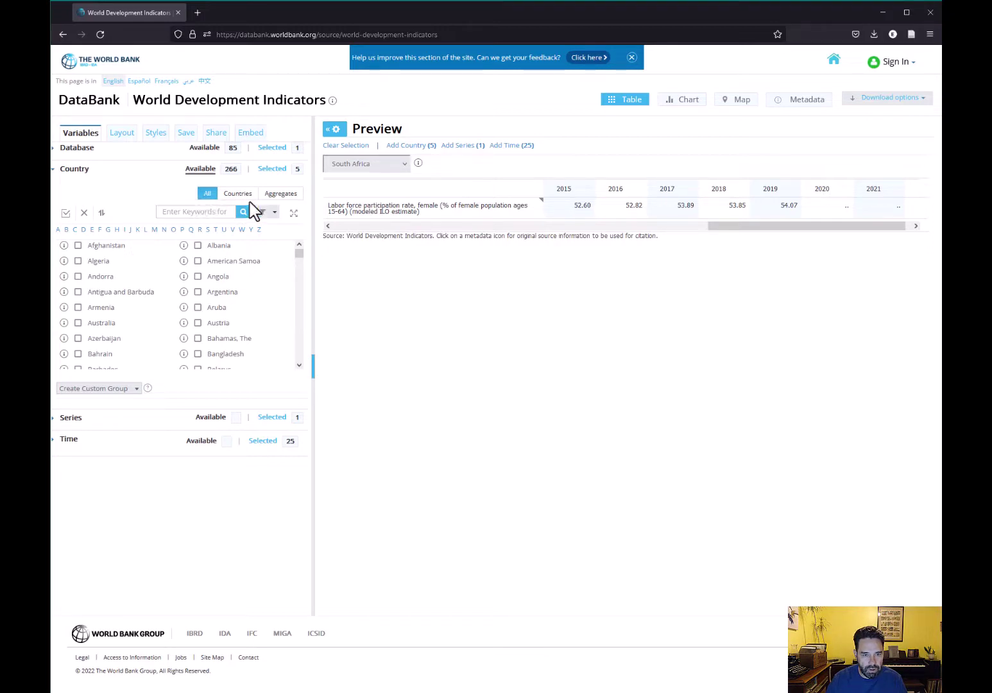
pyautogui.click(281, 194)
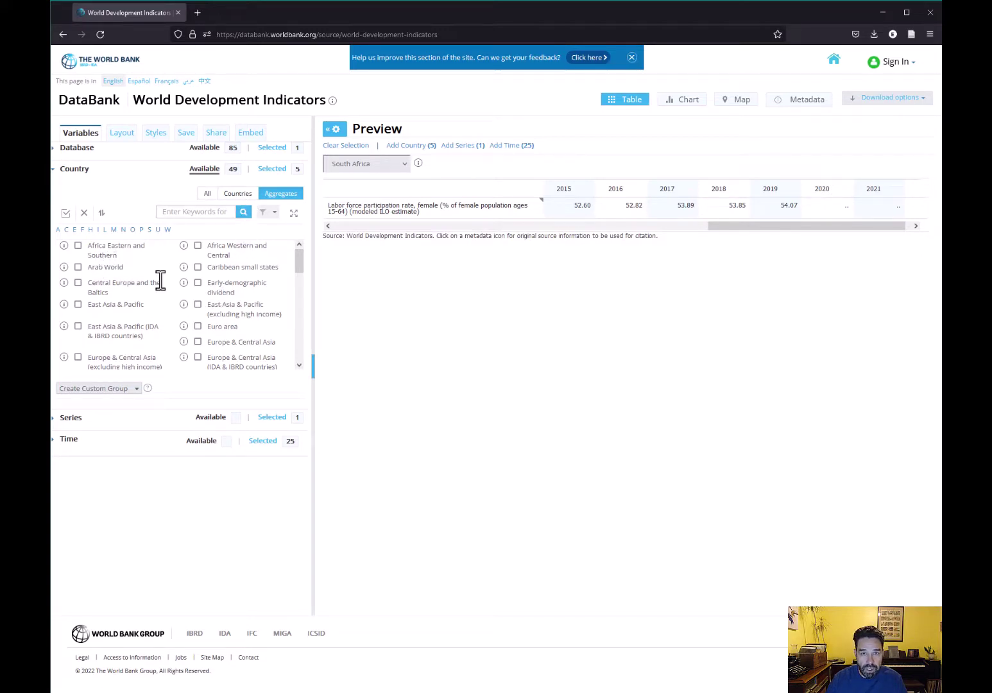
pyautogui.scroll(-1, 170, 316)
pyautogui.scroll(-6, 172, 319)
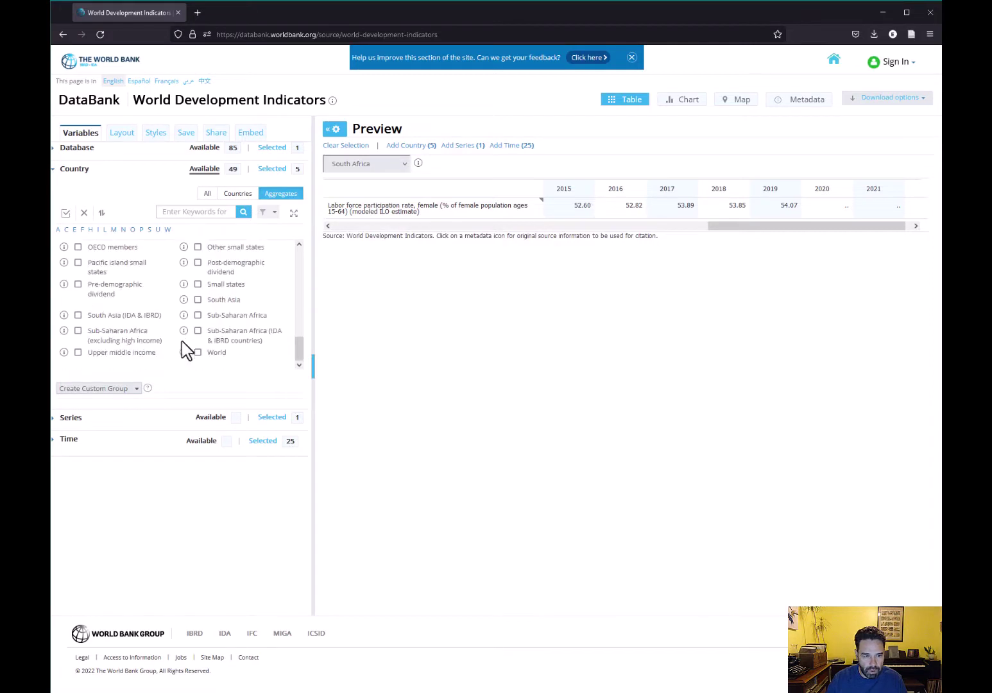
pyautogui.scroll(8, 222, 352)
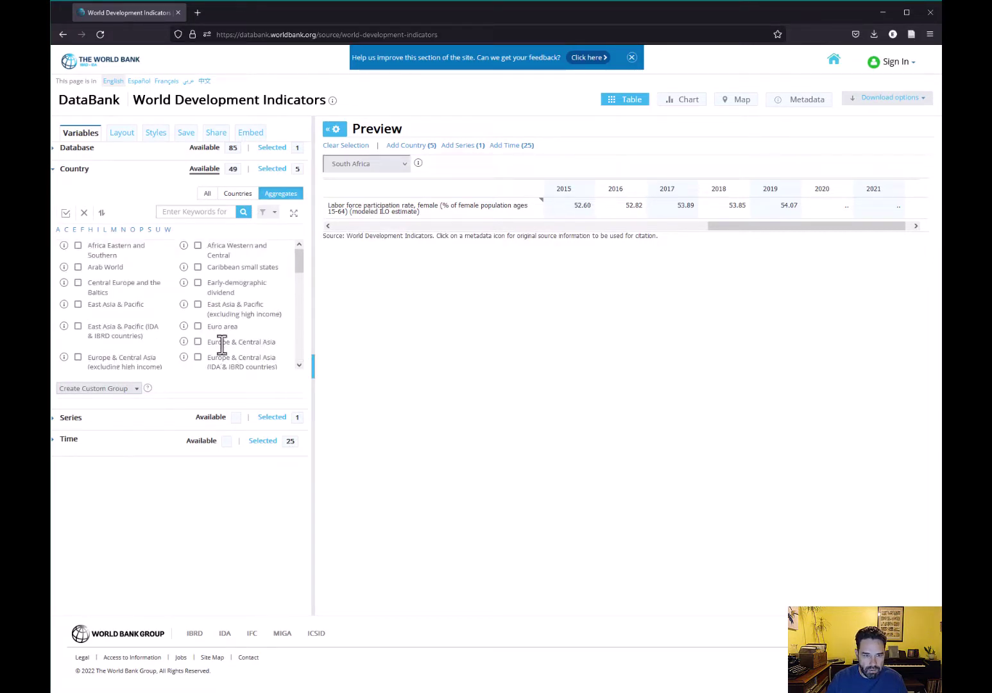
# Limit the Country list to individual countries, select all of them and apply the changes to the report
pyautogui.click(238, 195)
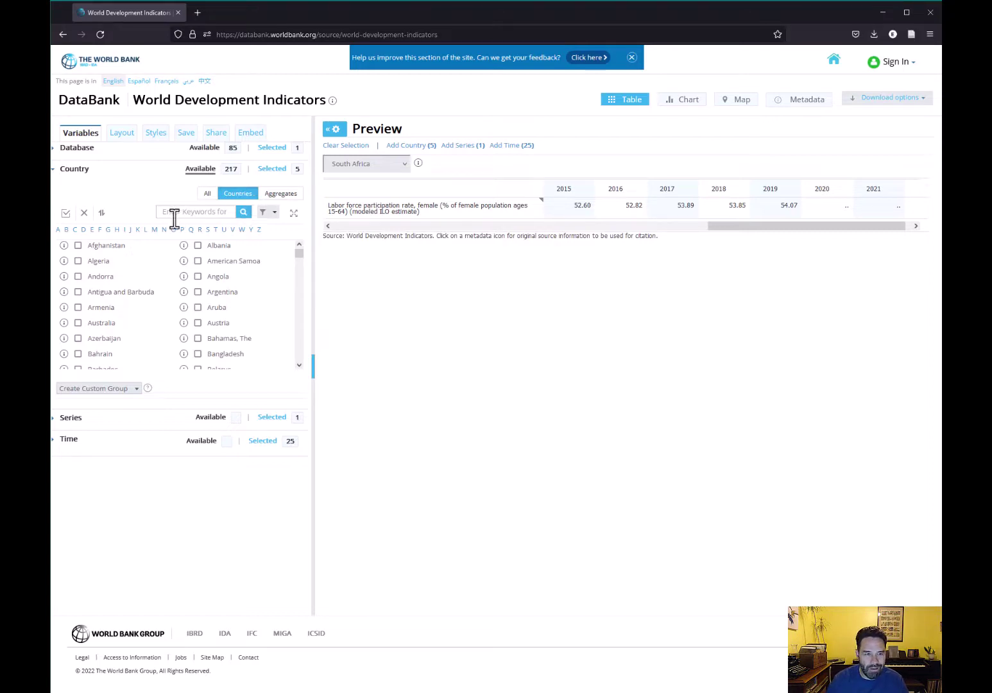
pyautogui.click(65, 213)
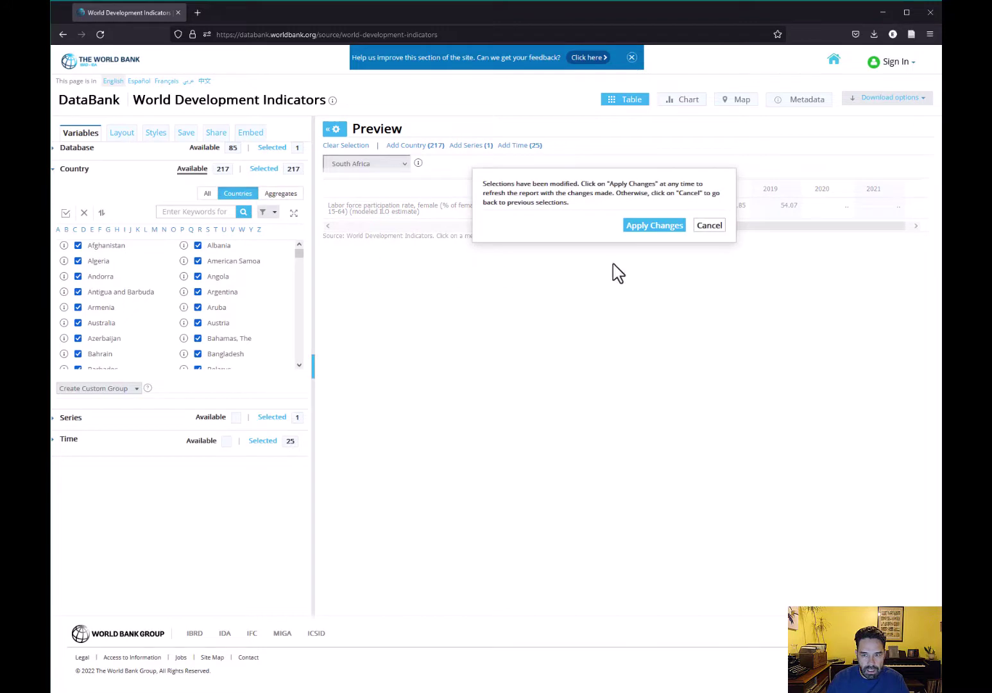
pyautogui.click(649, 226)
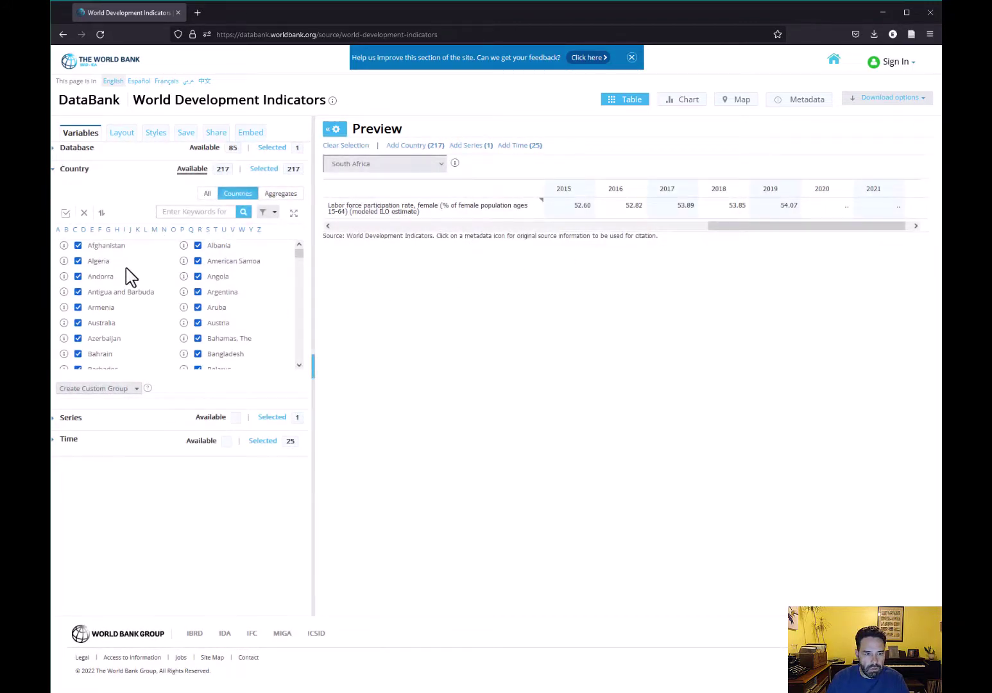
pyautogui.click(80, 171)
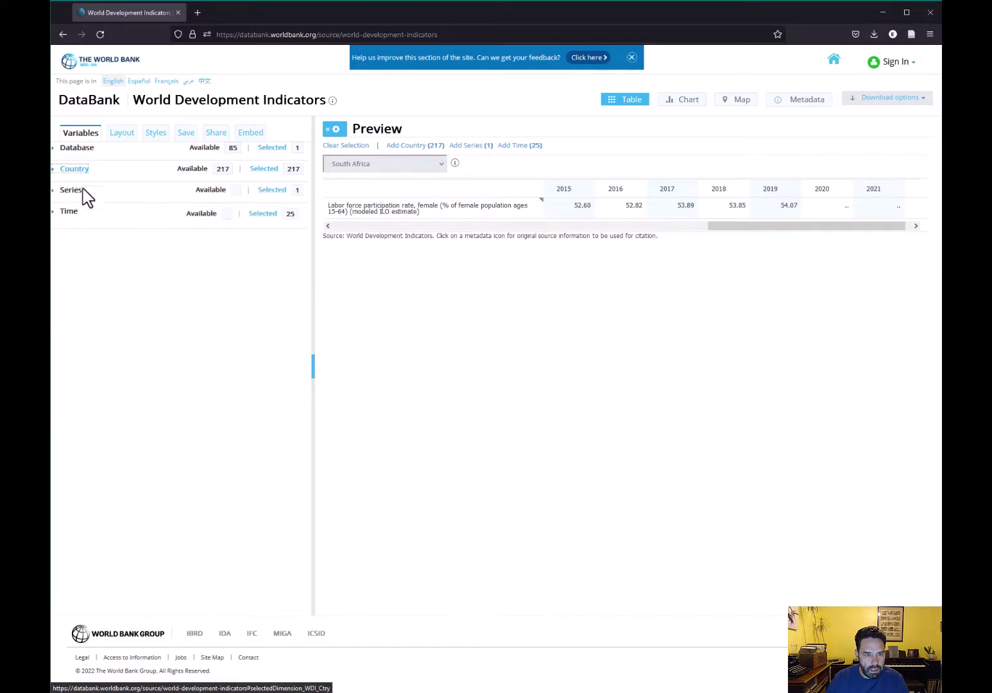
# Search the Series for "labor force participation" and check the female ages 15-64 (modeled ILO estimate) series
pyautogui.click(75, 201)
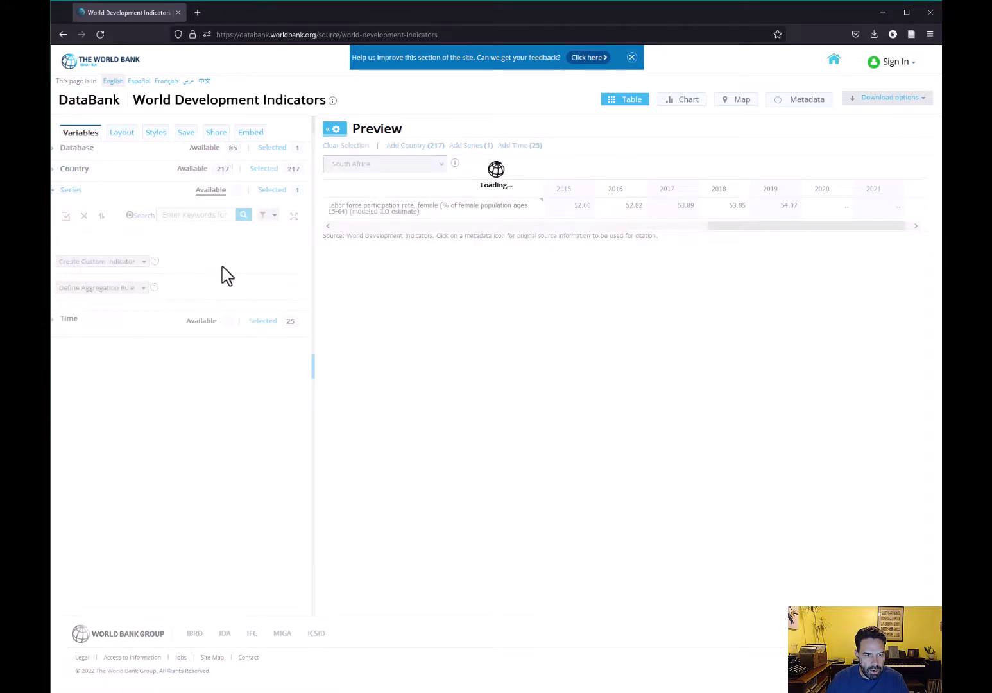
pyautogui.click(191, 216)
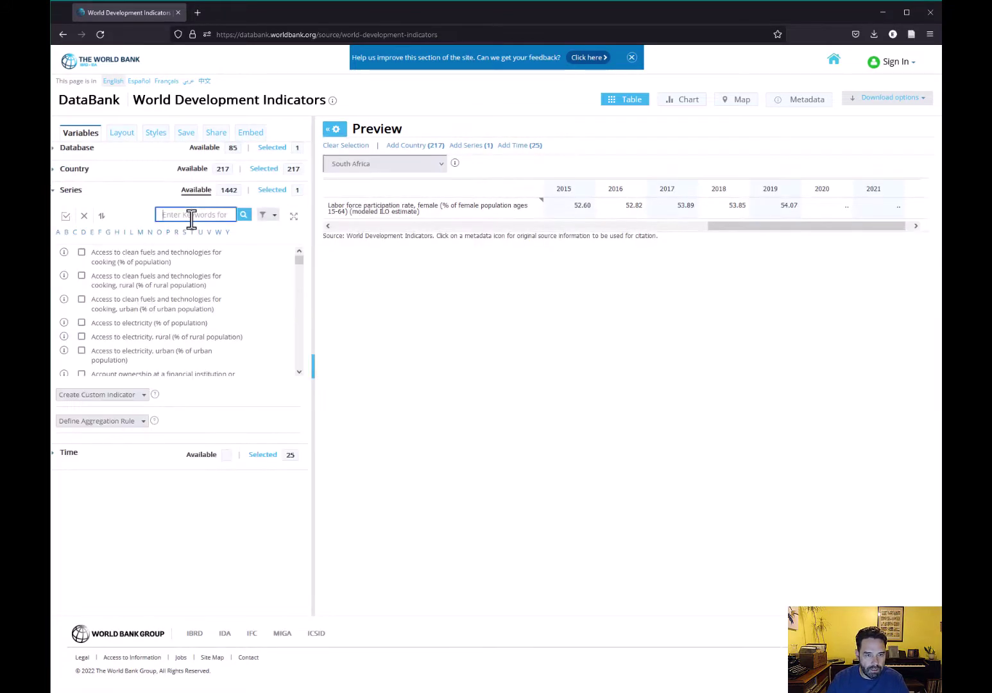
pyautogui.write('labor fo')
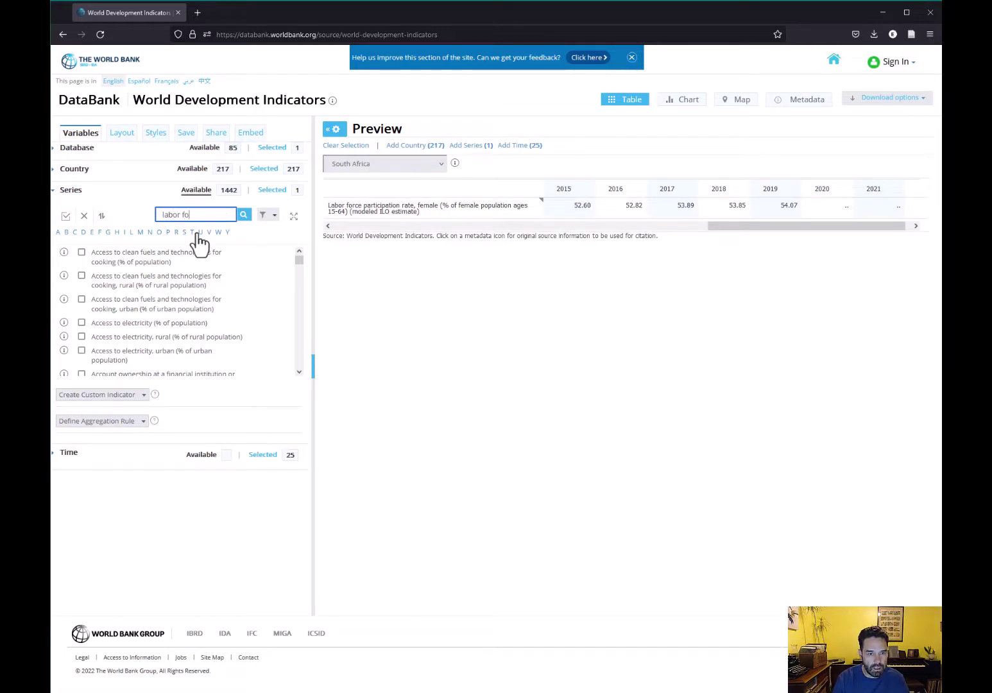
pyautogui.write('rce participation')
pyautogui.press('Return')
pyautogui.scroll(-10, 205, 324)
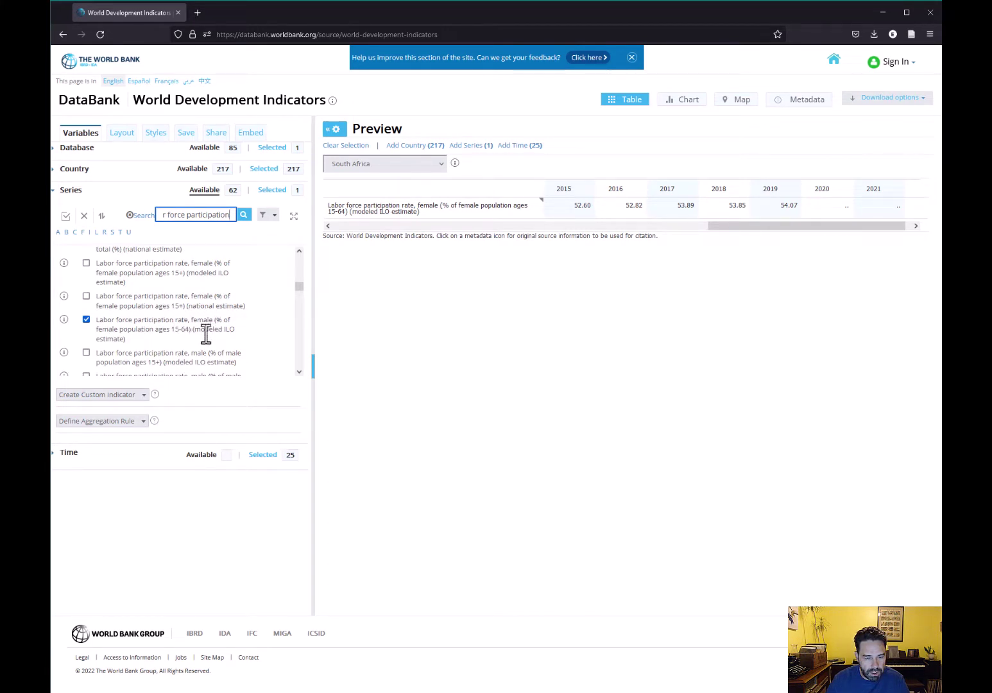
pyautogui.scroll(-2, 215, 329)
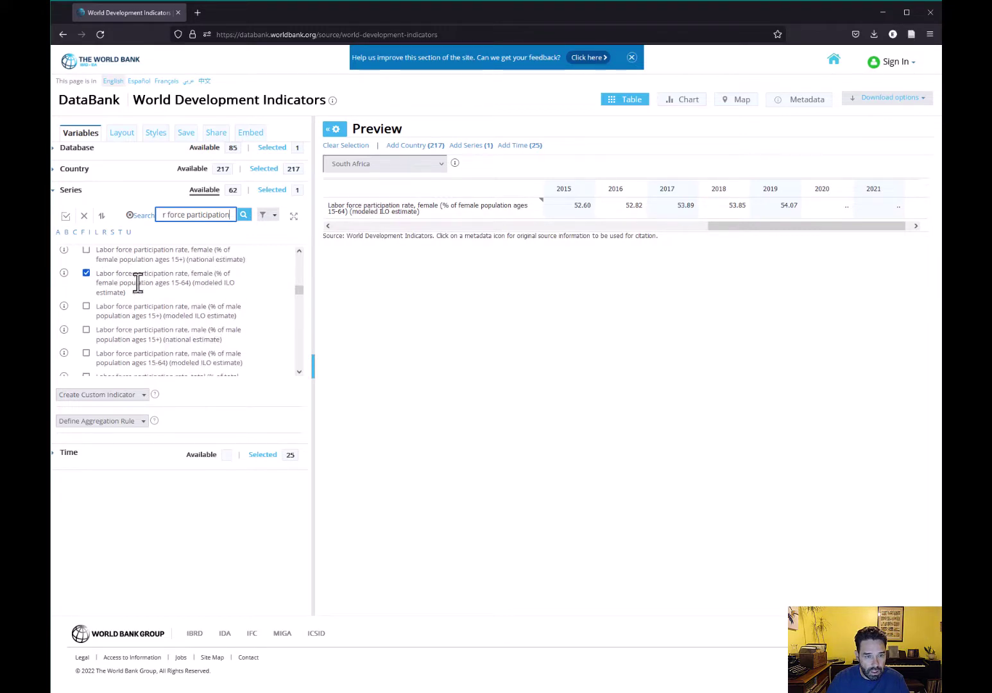
pyautogui.scroll(5, 151, 307)
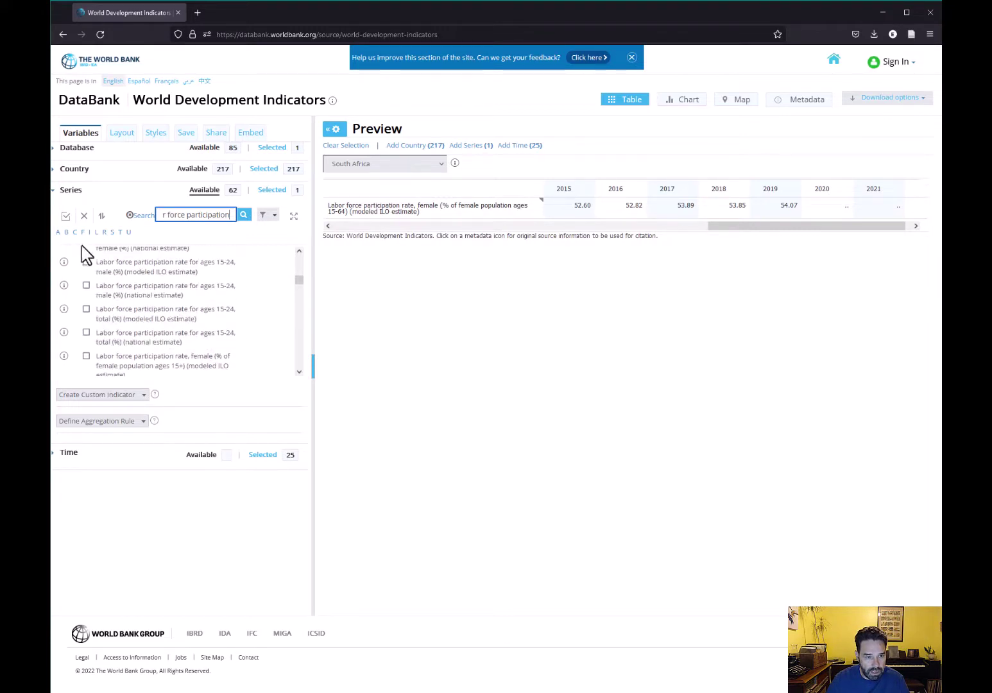
pyautogui.click(64, 190)
# Clear all selected years in the Time variable and select only 2017
pyautogui.click(71, 212)
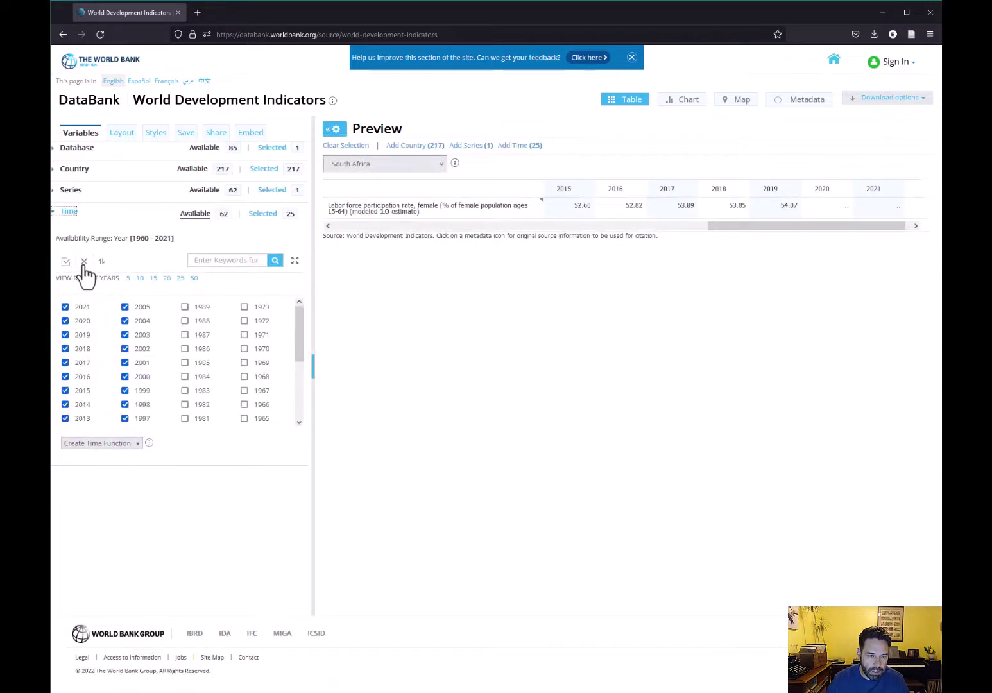
pyautogui.click(84, 262)
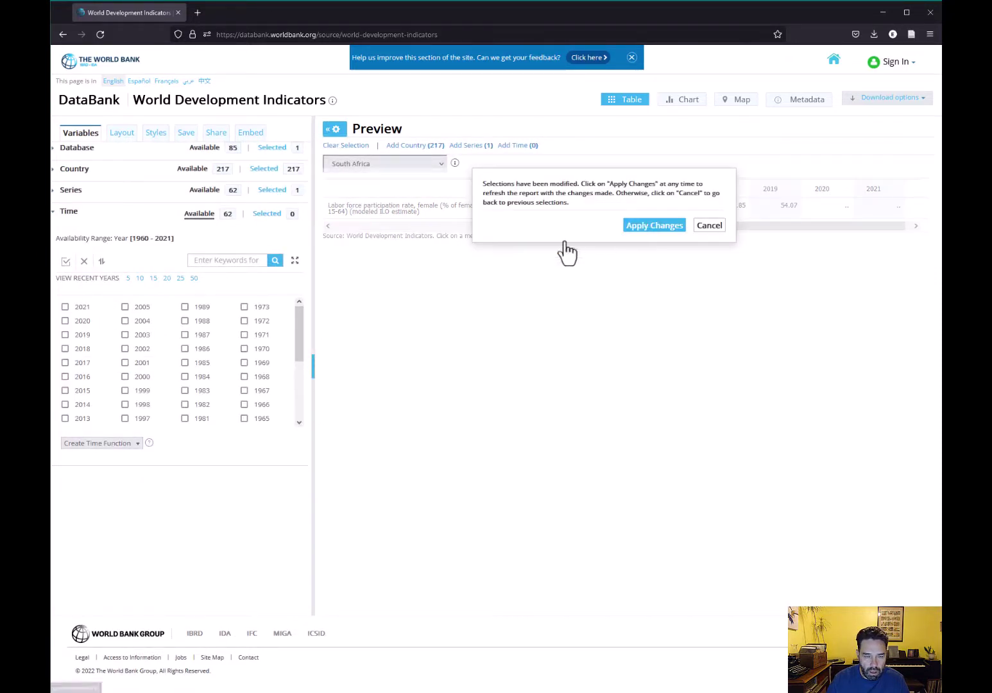
pyautogui.click(65, 363)
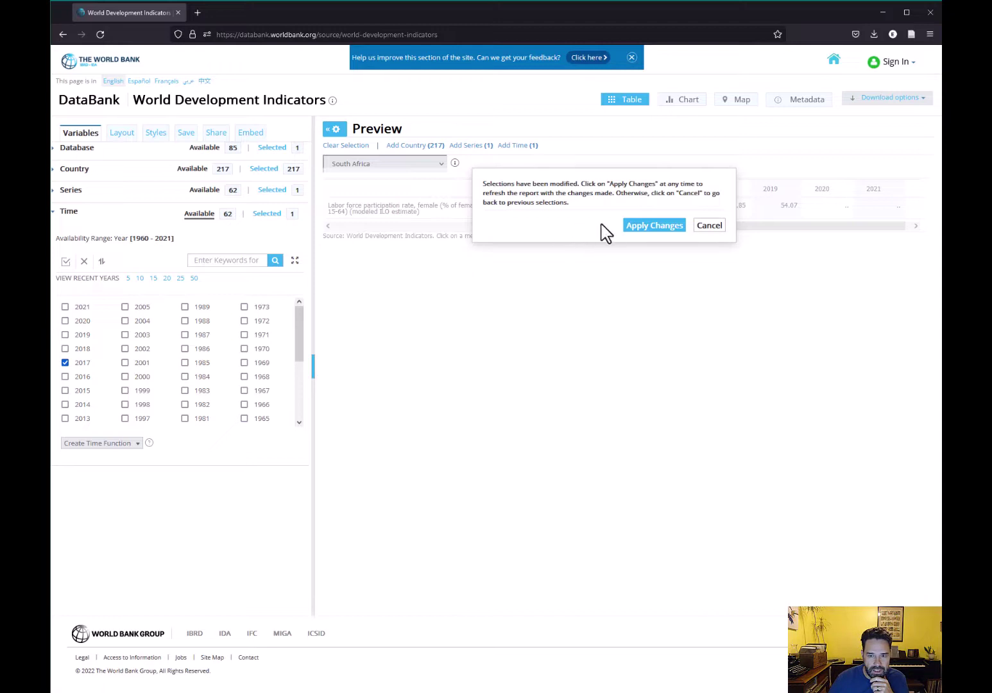
pyautogui.click(69, 212)
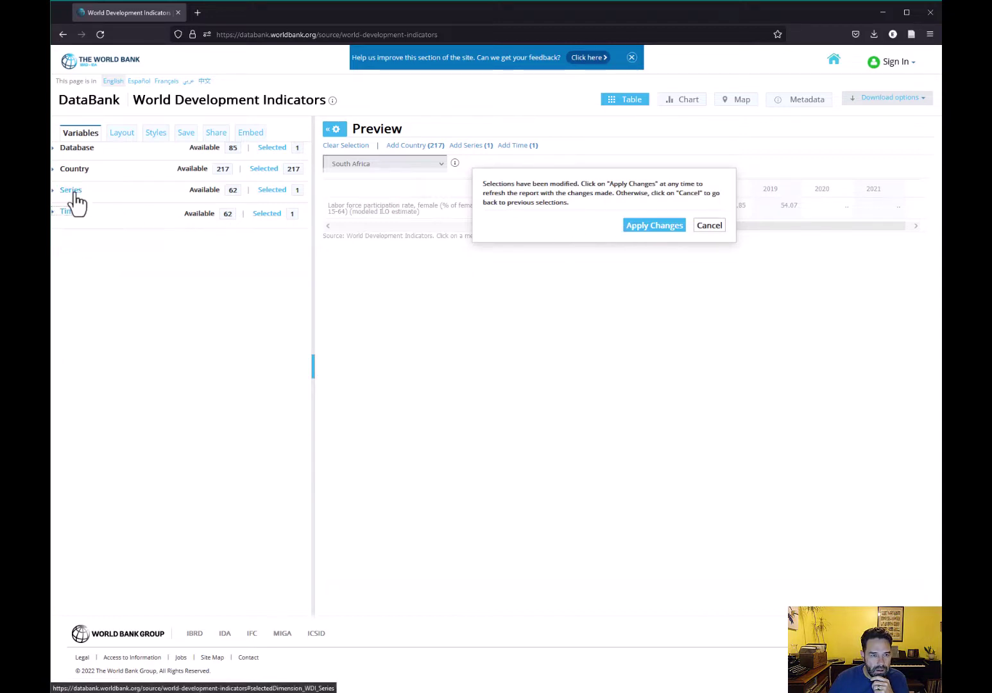
# Replace the Series search keywords with "gdp" and run the search
pyautogui.click(71, 190)
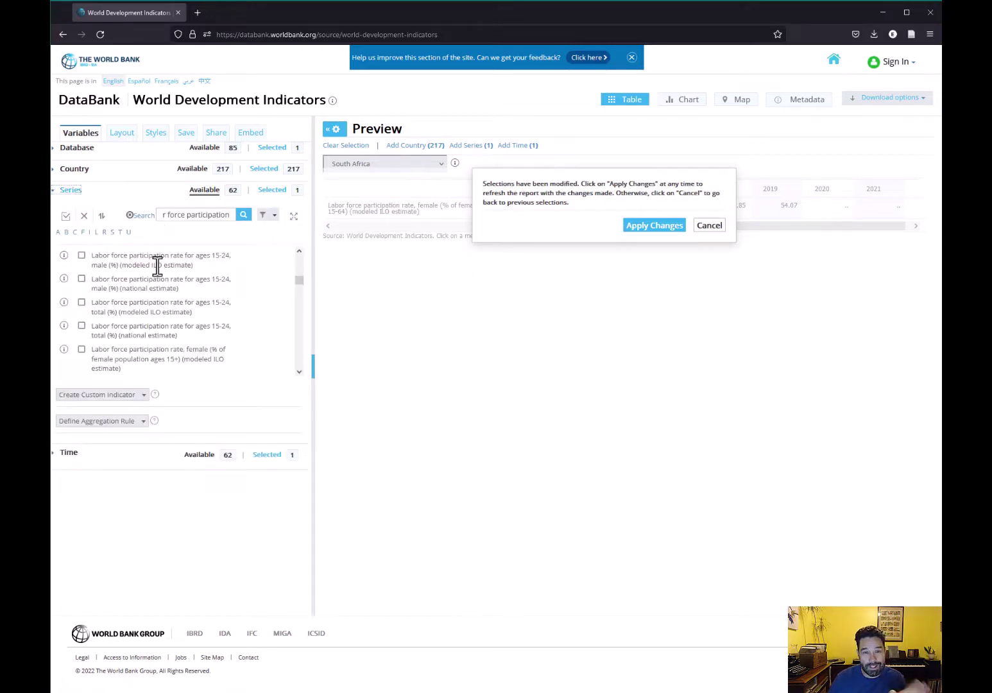
pyautogui.moveTo(231, 215); pyautogui.dragTo(98, 221)
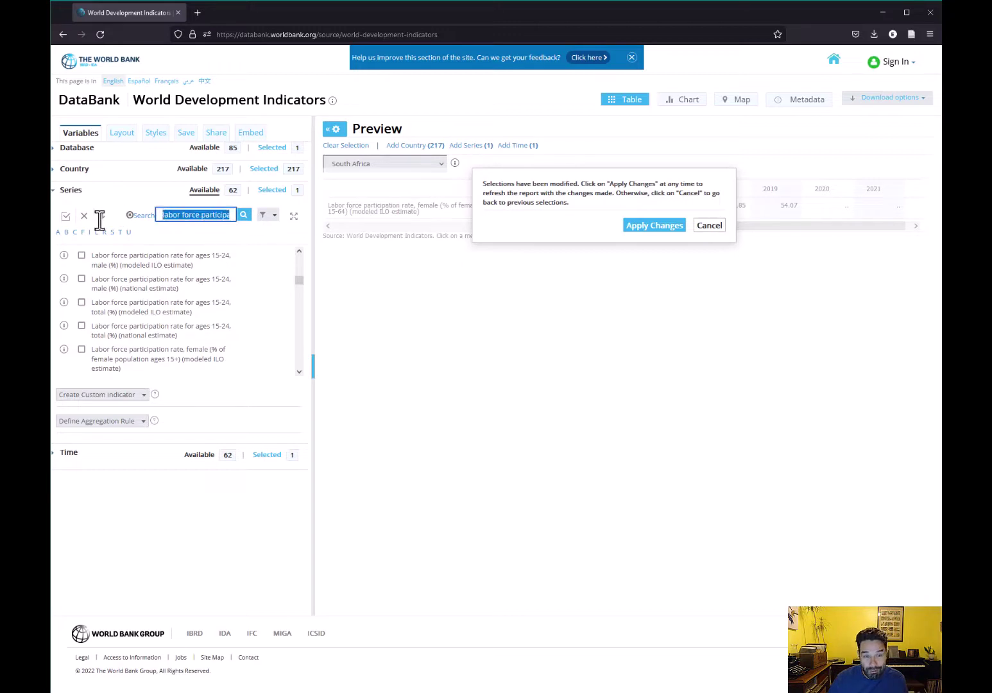
pyautogui.press('BackSpace')
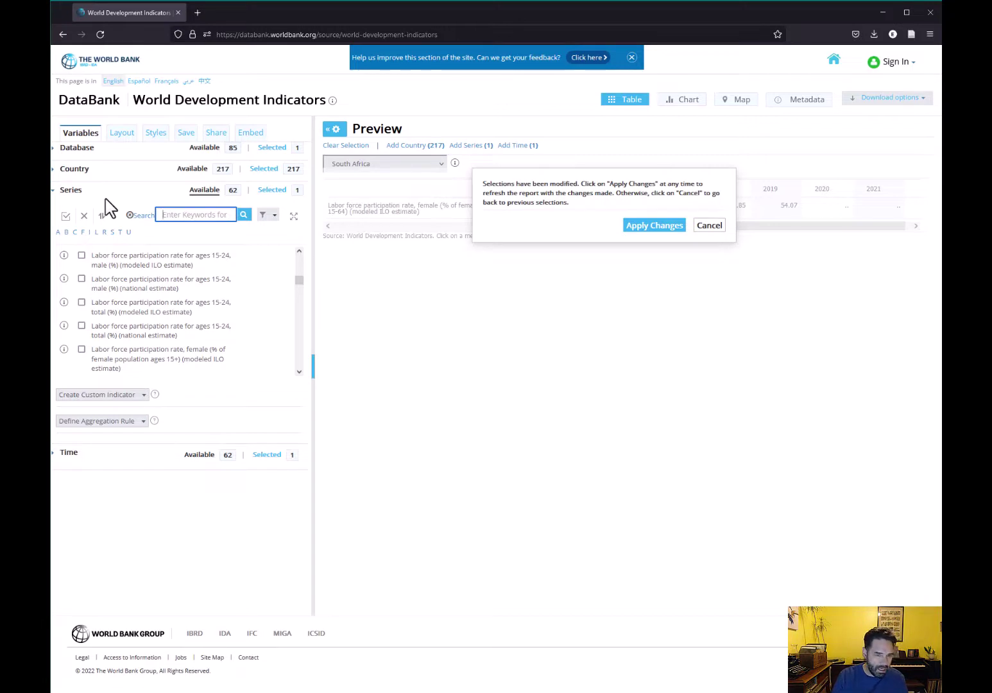
pyautogui.write('gdp')
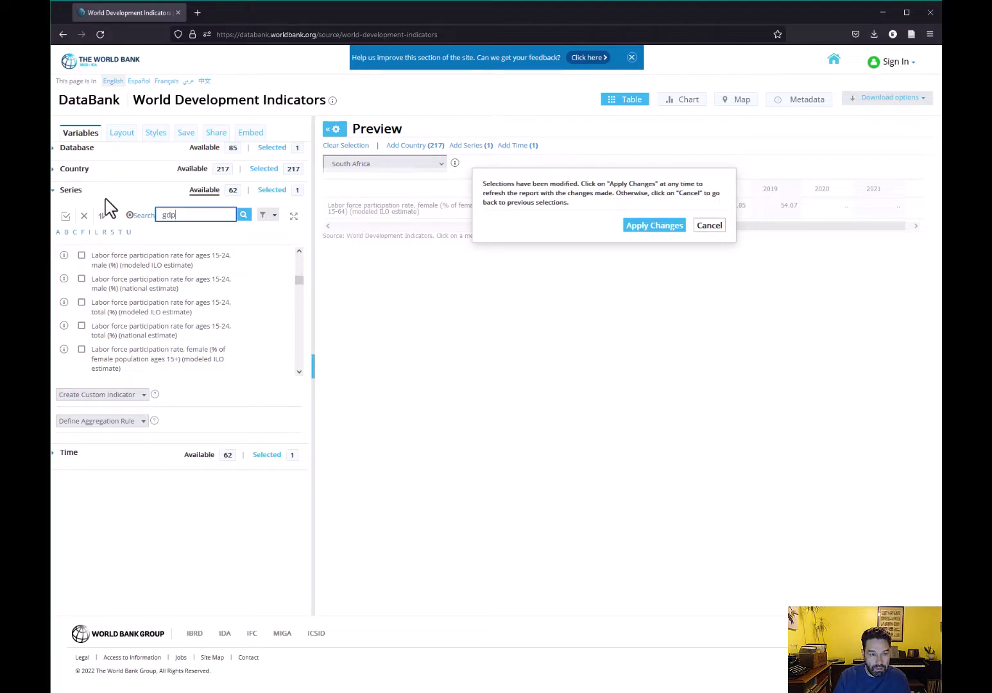
pyautogui.press('Return')
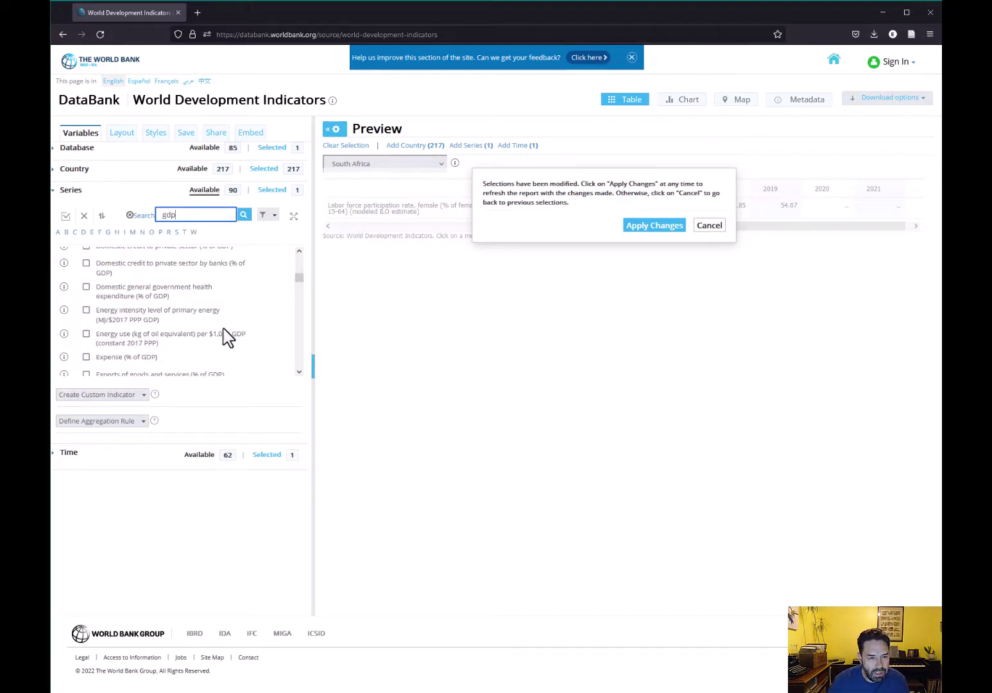
# Add the series GDP per capita (constant 2015 US$) and apply the modified selections to the report
pyautogui.scroll(2, 224, 334)
pyautogui.scroll(-6, 225, 346)
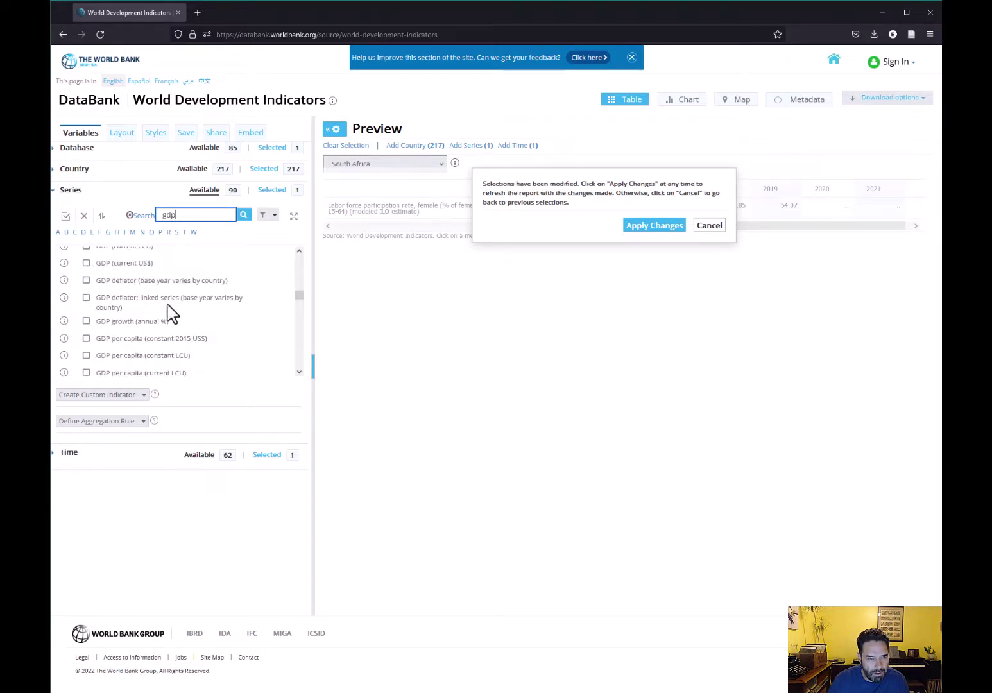
pyautogui.scroll(-1, 185, 314)
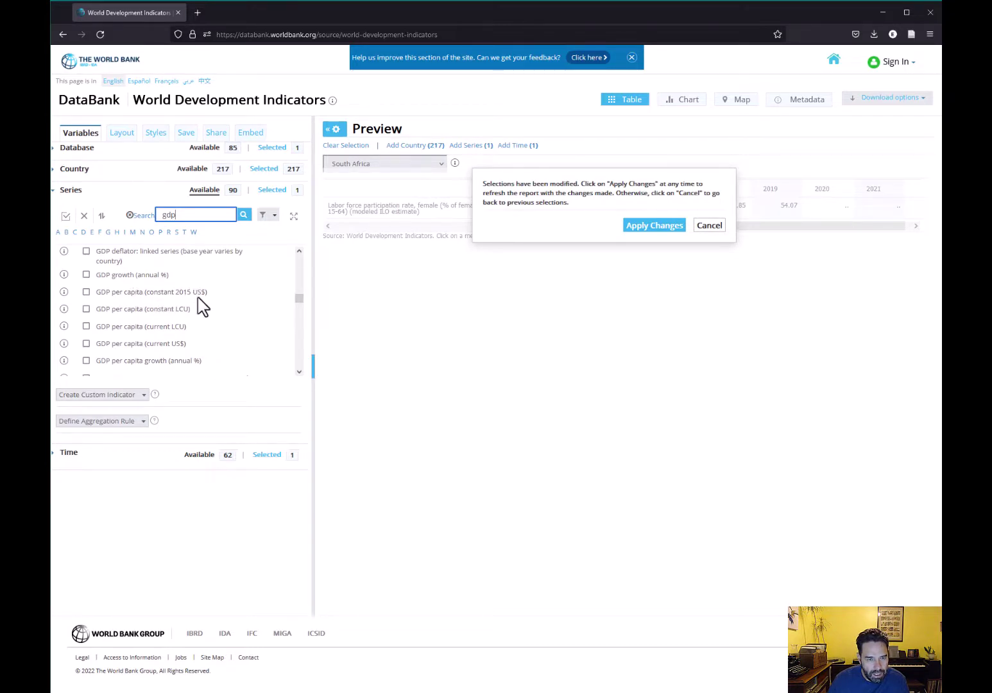
pyautogui.click(85, 298)
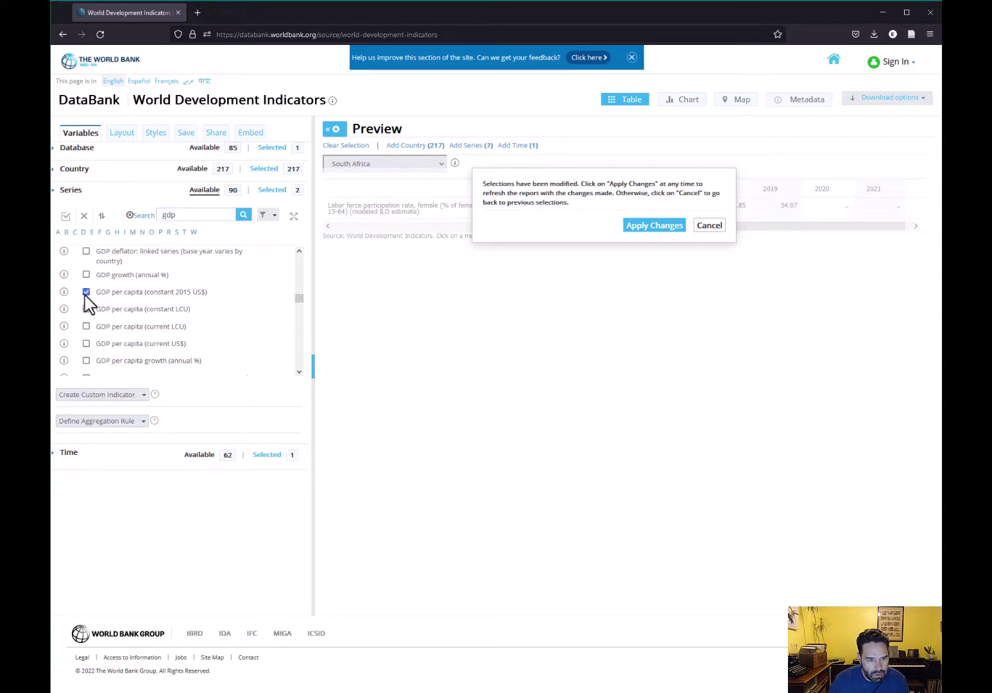
pyautogui.scroll(3, 155, 301)
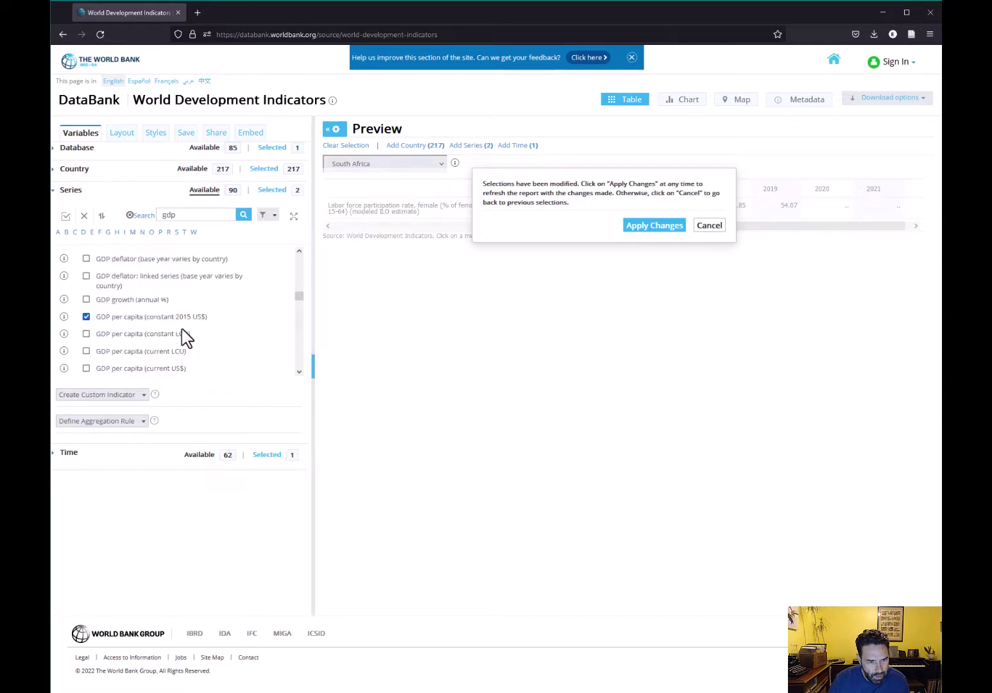
pyautogui.scroll(-3, 161, 311)
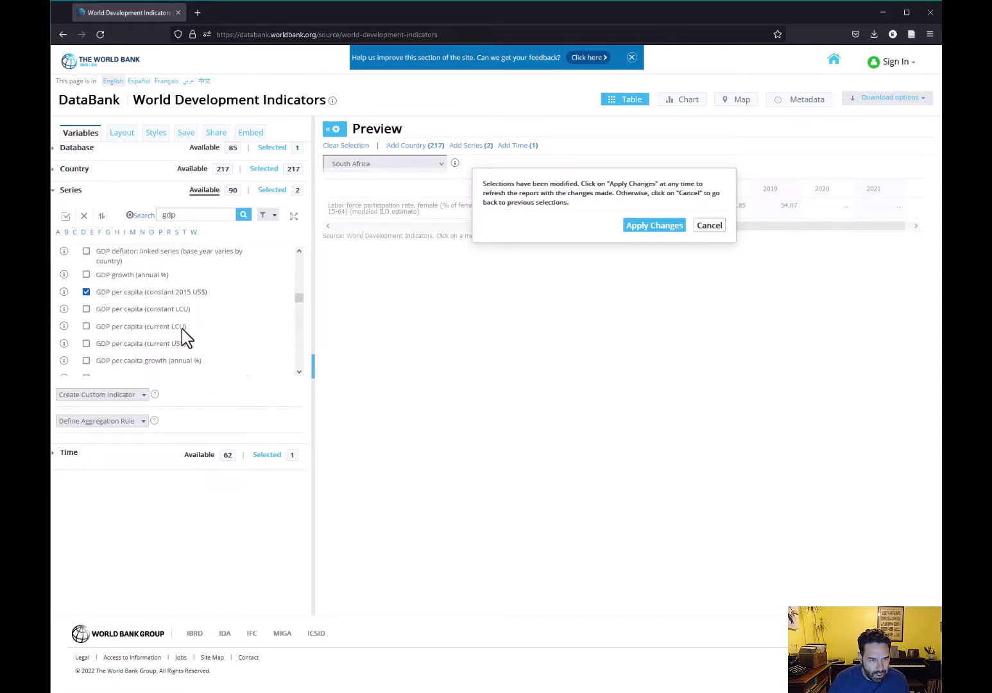
pyautogui.click(654, 223)
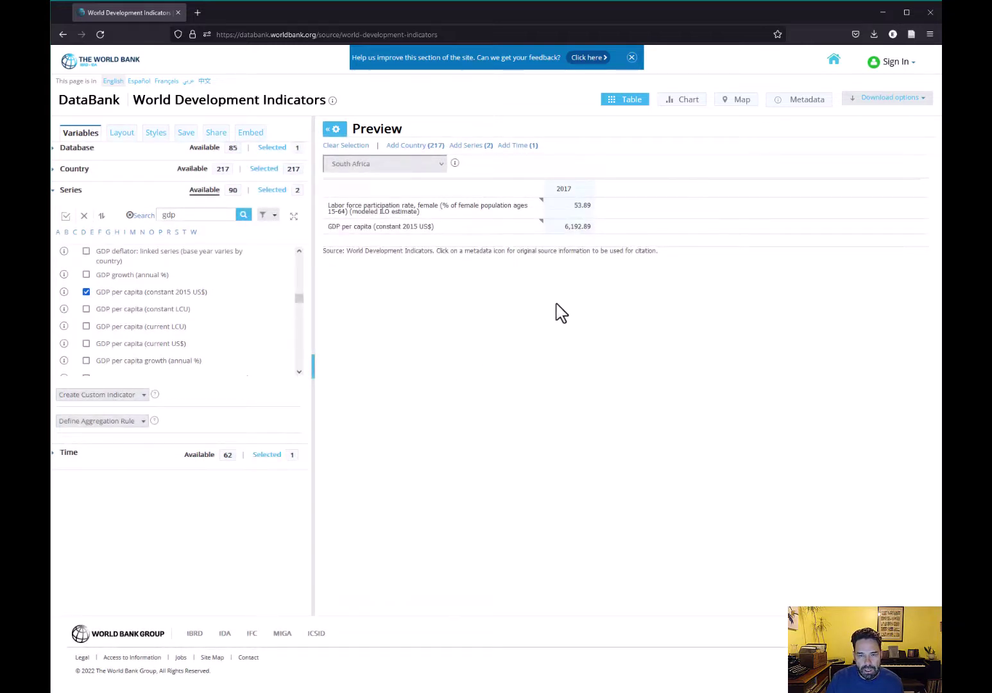
# Look through the full list of countries available in the report preview, keeping South Africa as the displayed country
pyautogui.click(441, 164)
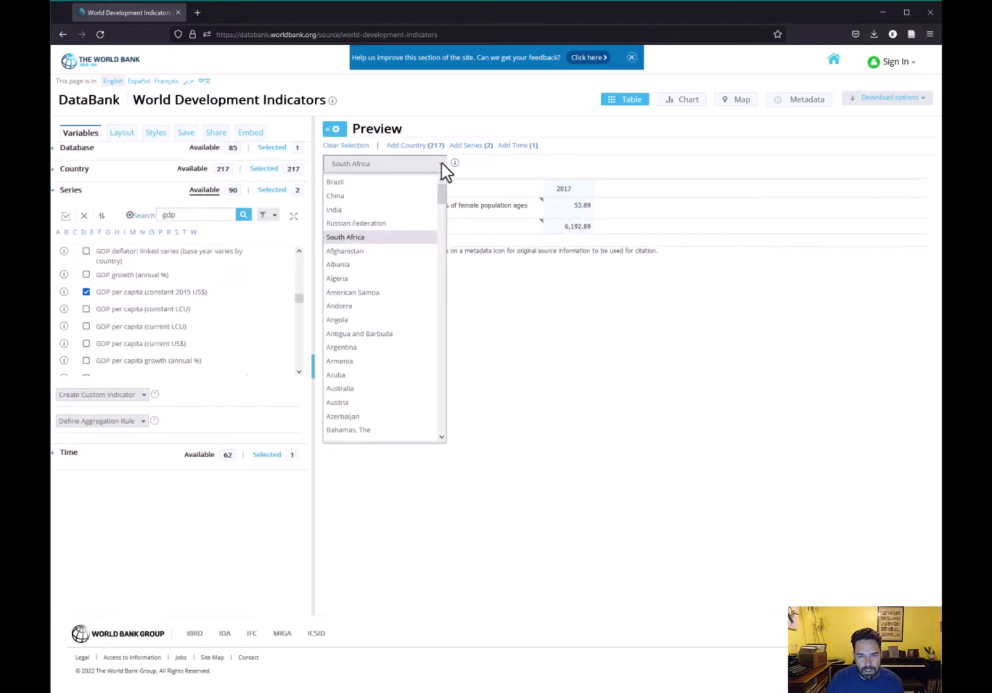
pyautogui.scroll(-20, 413, 276)
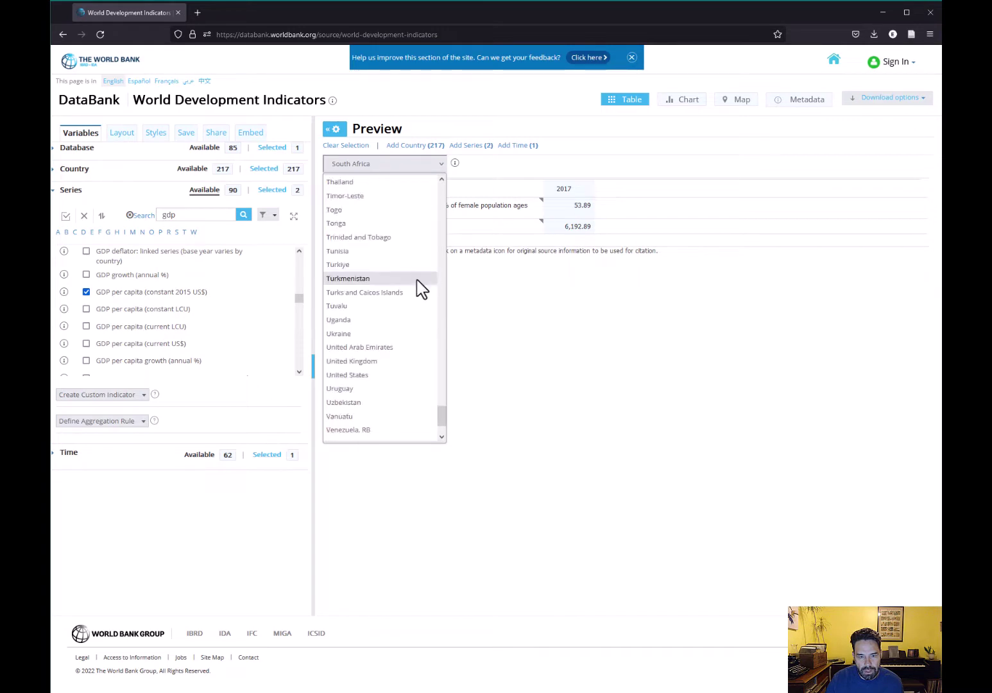
pyautogui.moveTo(438, 417); pyautogui.dragTo(444, 194)
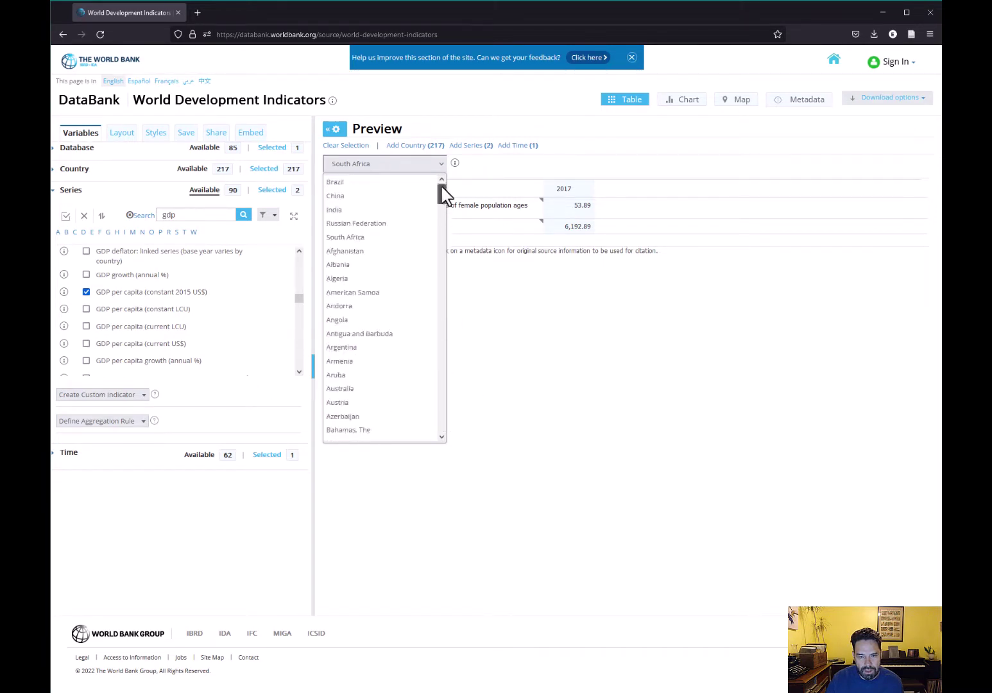
pyautogui.click(743, 357)
# Download the report as an Excel file and open Data_Extract_From_World_Development_Indicators(1).xlsx in Excel
pyautogui.click(895, 100)
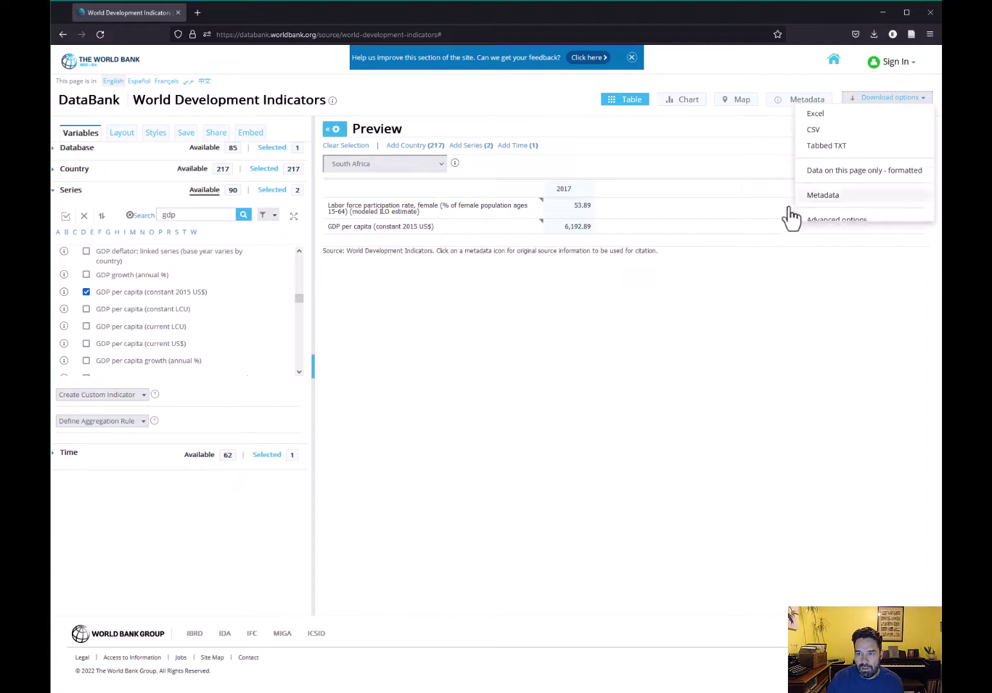
pyautogui.click(828, 116)
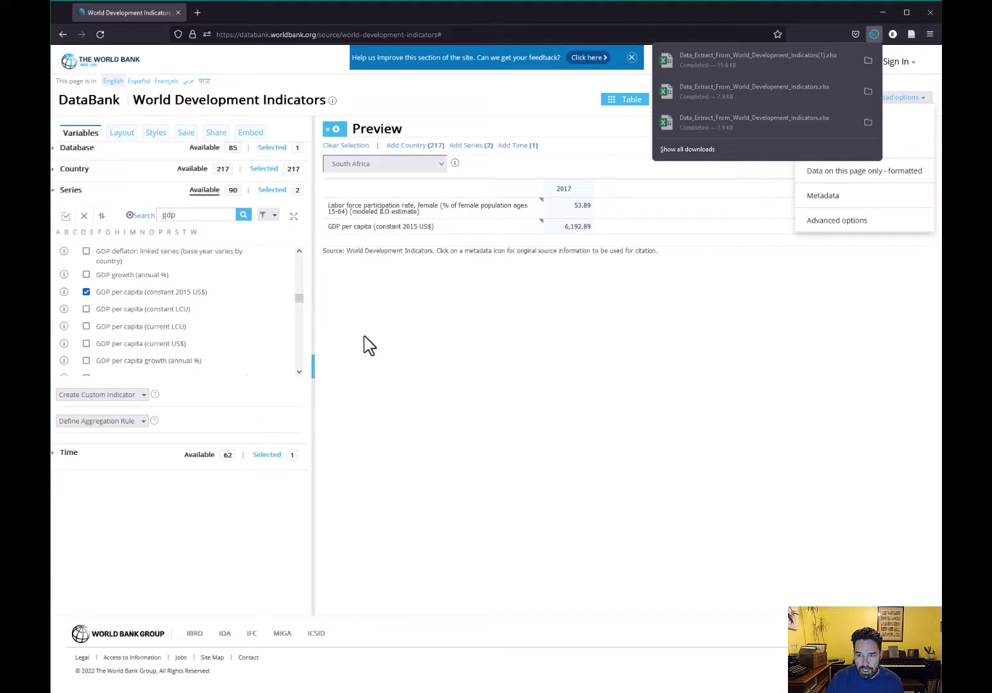
pyautogui.click(715, 66)
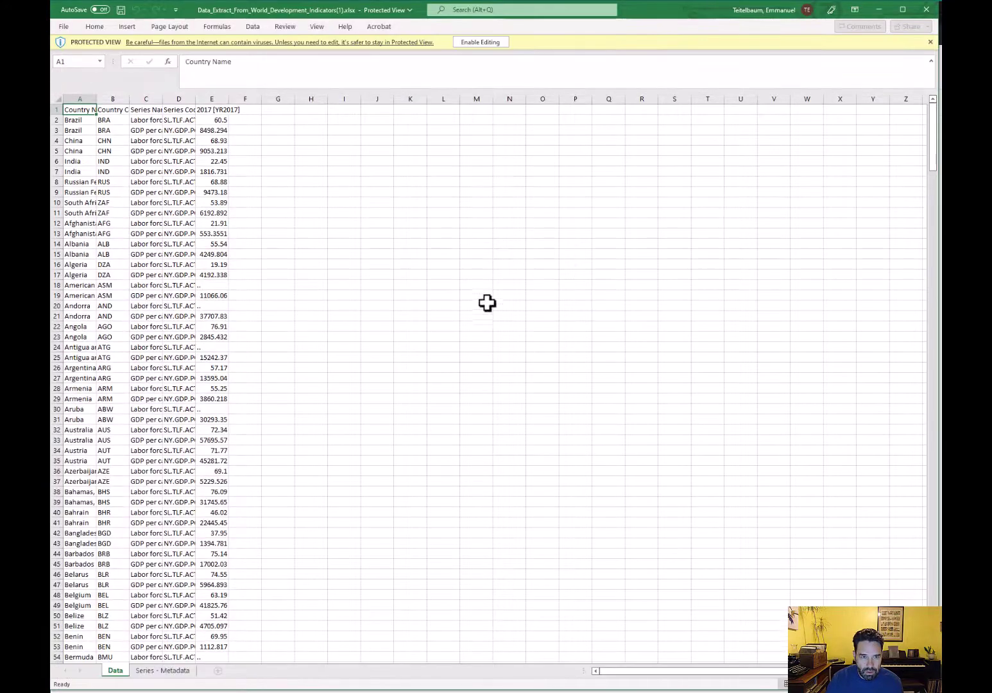
# Enable editing of the downloaded World Development Indicators workbook
pyautogui.click(297, 354)
pyautogui.click(179, 101)
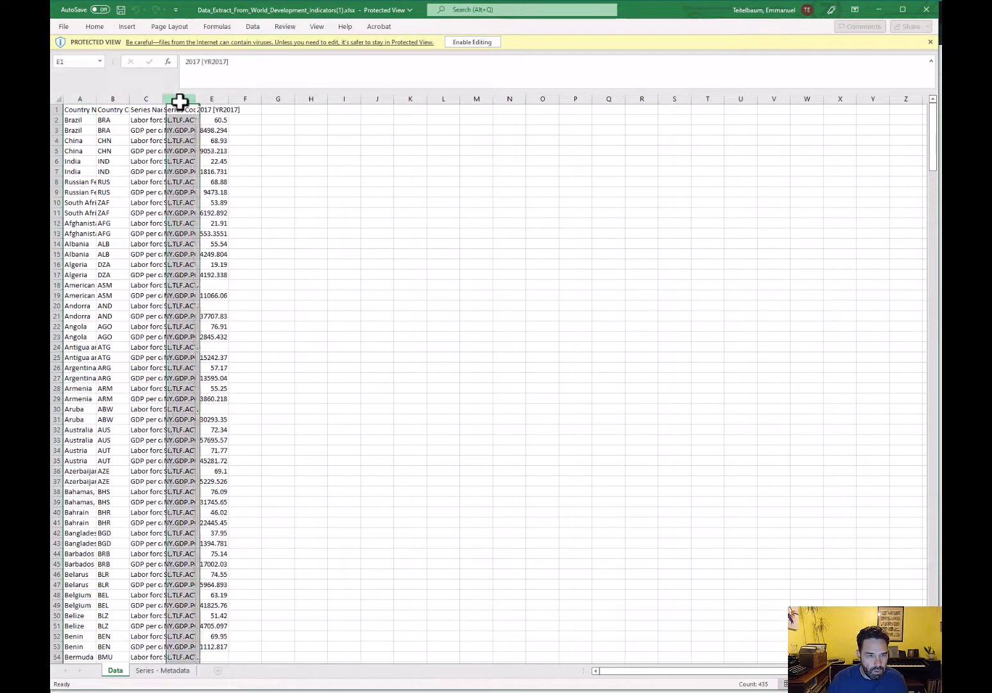
pyautogui.click(145, 101)
pyautogui.moveTo(109, 100); pyautogui.dragTo(177, 101)
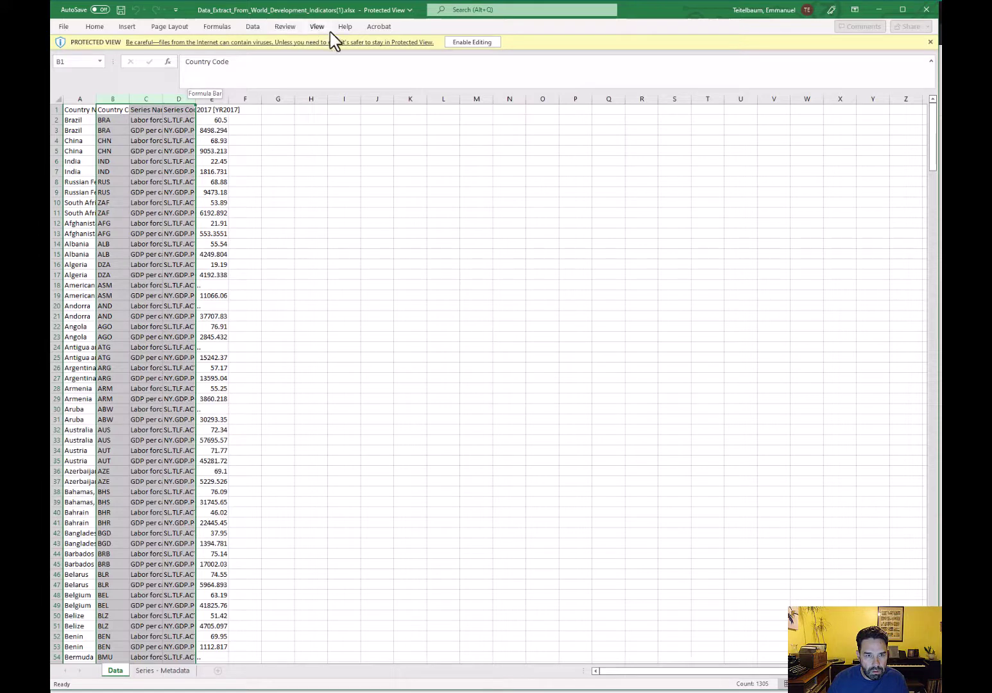
pyautogui.click(490, 44)
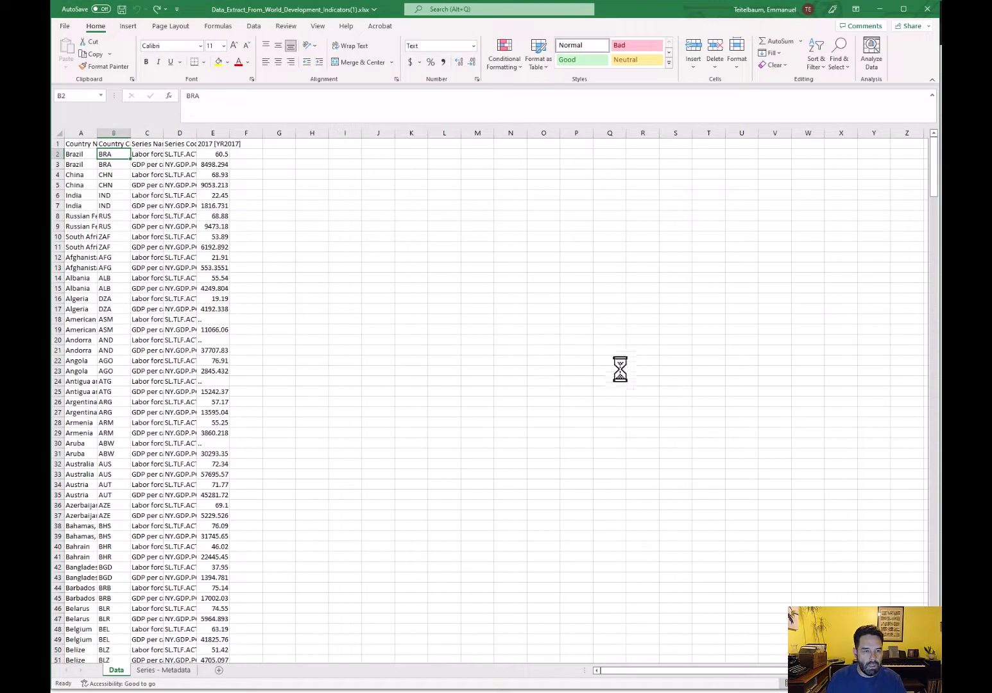
pyautogui.click(502, 381)
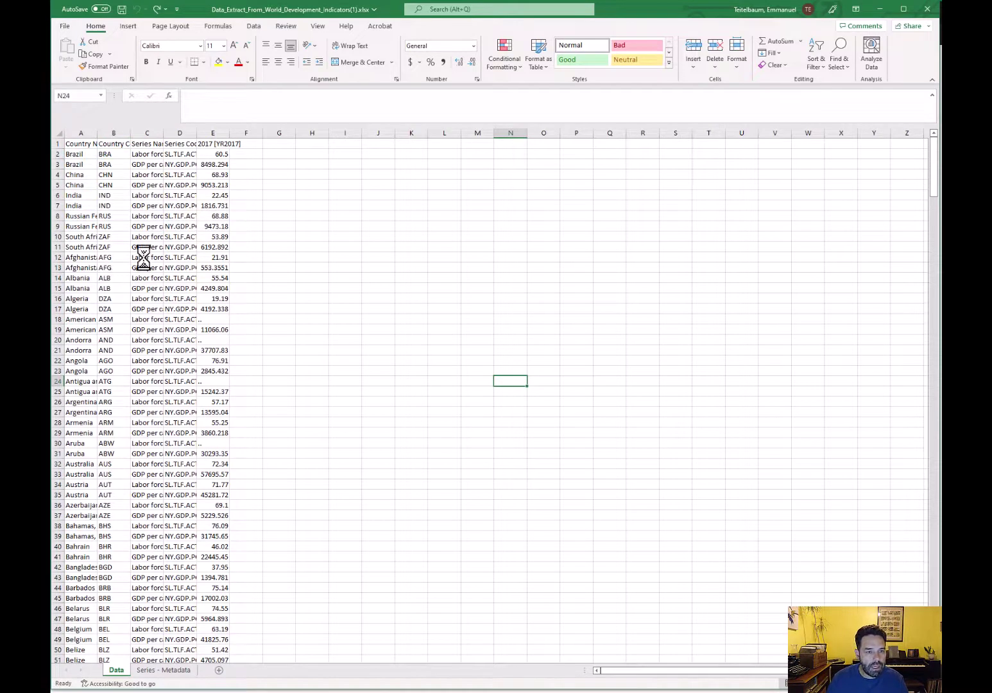
# Delete the Country Code column from the Data sheet
pyautogui.click(114, 133)
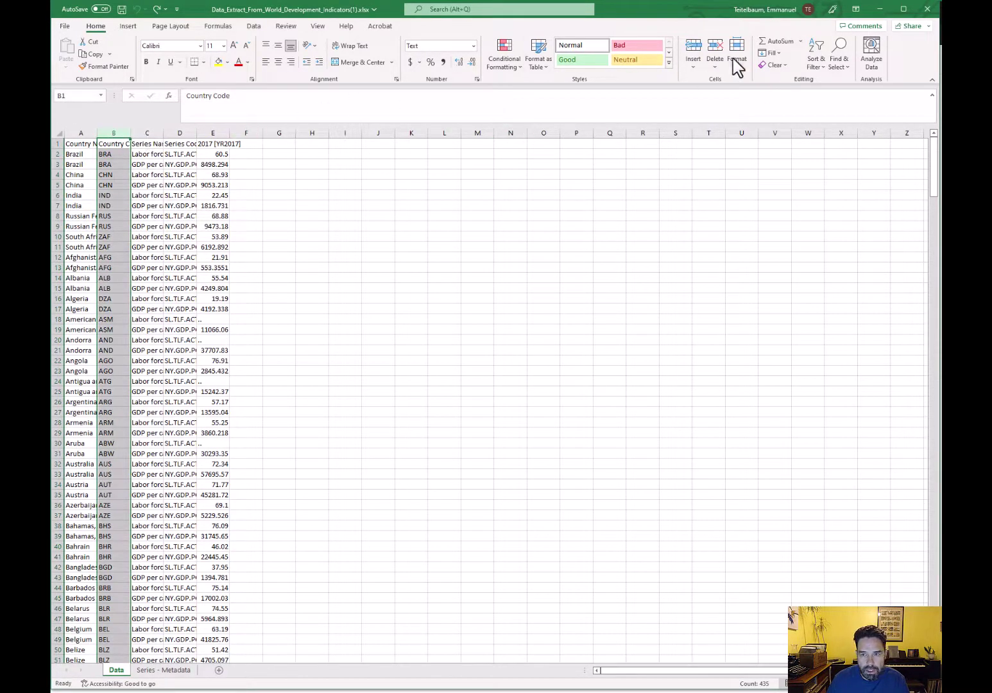
pyautogui.click(713, 67)
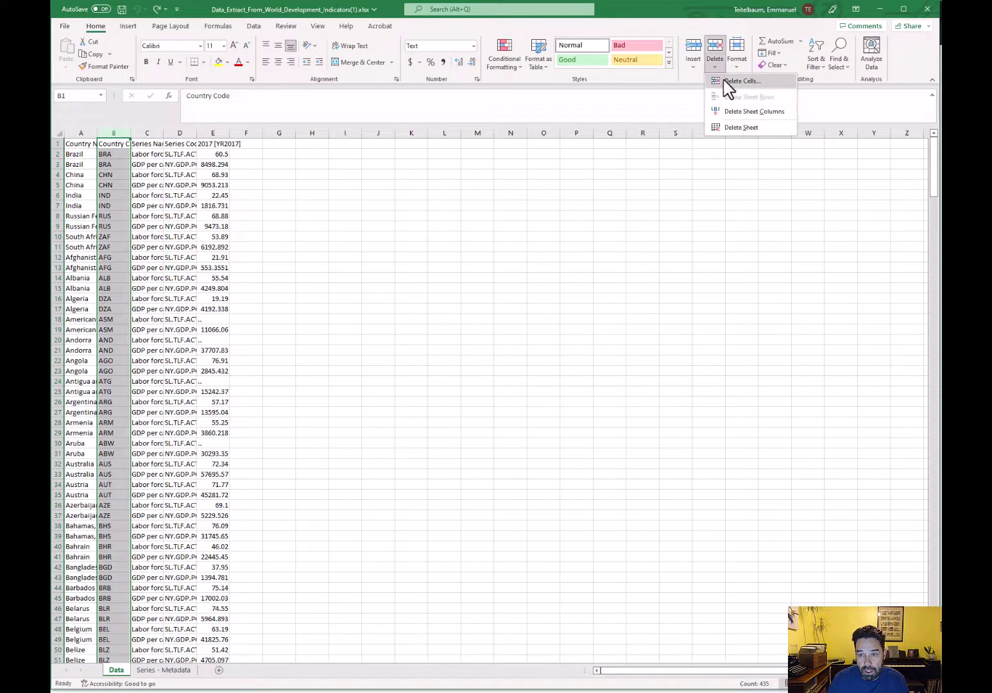
pyautogui.click(731, 111)
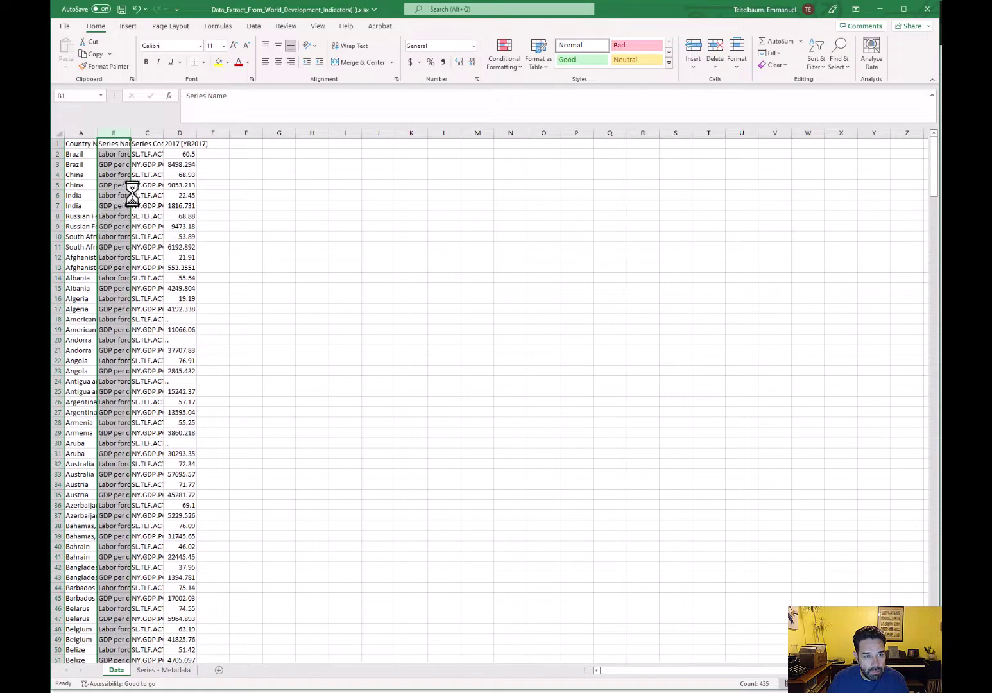
# Delete the Series Code column and rename the header of the 2017 [YR2017] column as Values
pyautogui.click(157, 144)
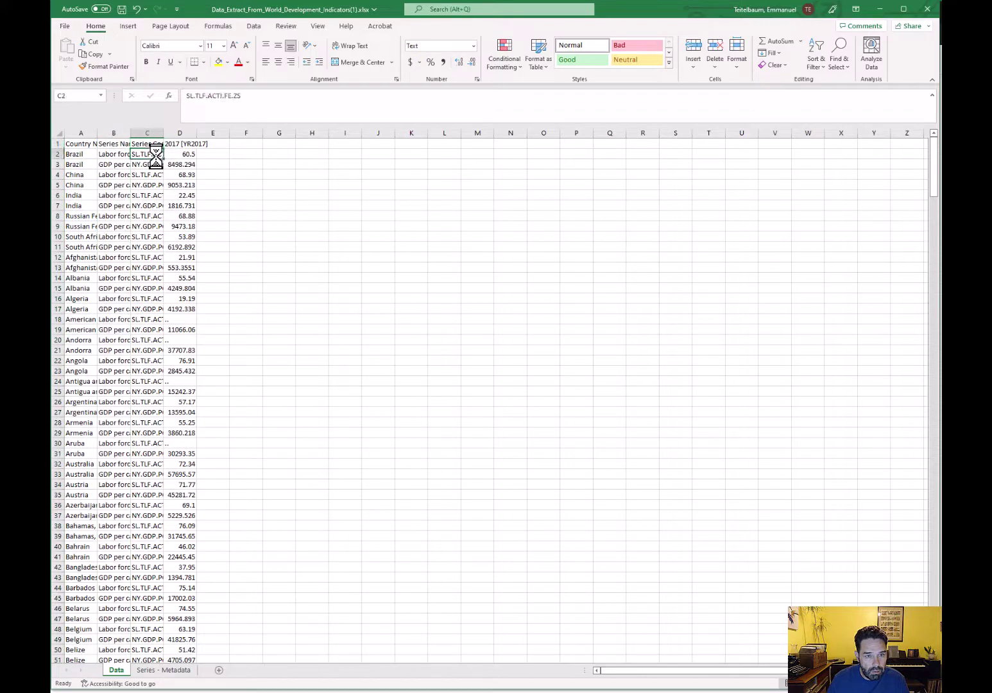
pyautogui.click(149, 133)
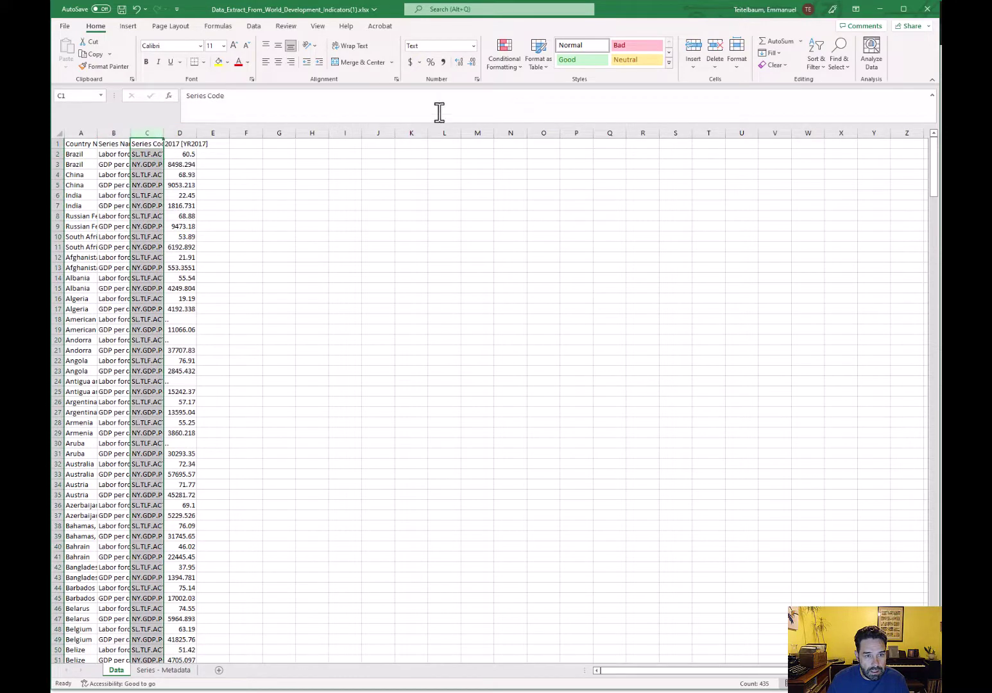
pyautogui.click(715, 64)
pyautogui.click(738, 112)
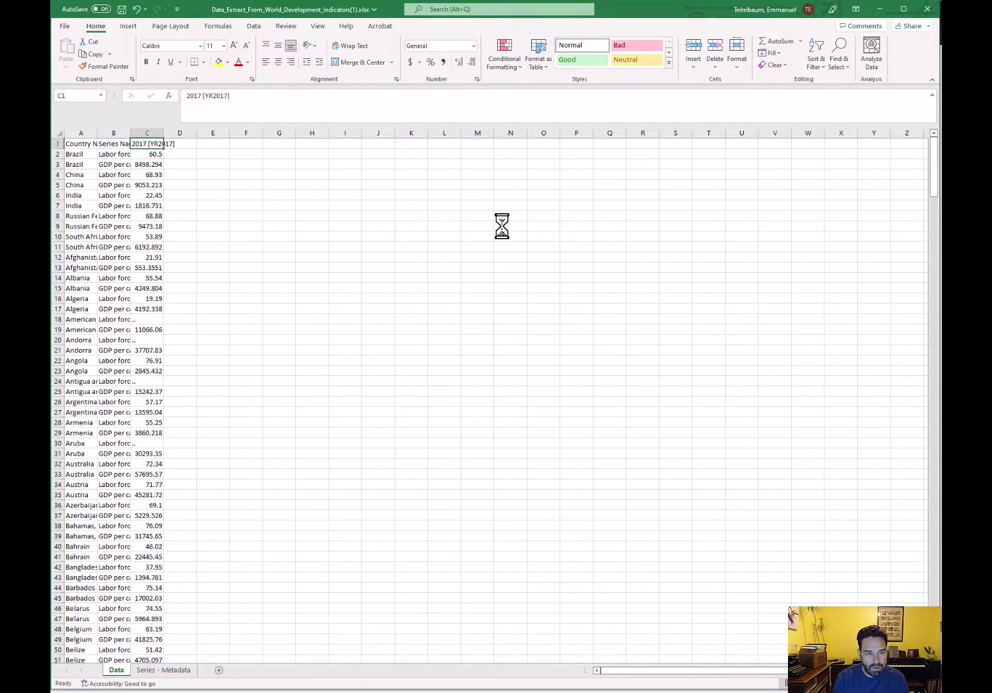
pyautogui.write('Values')
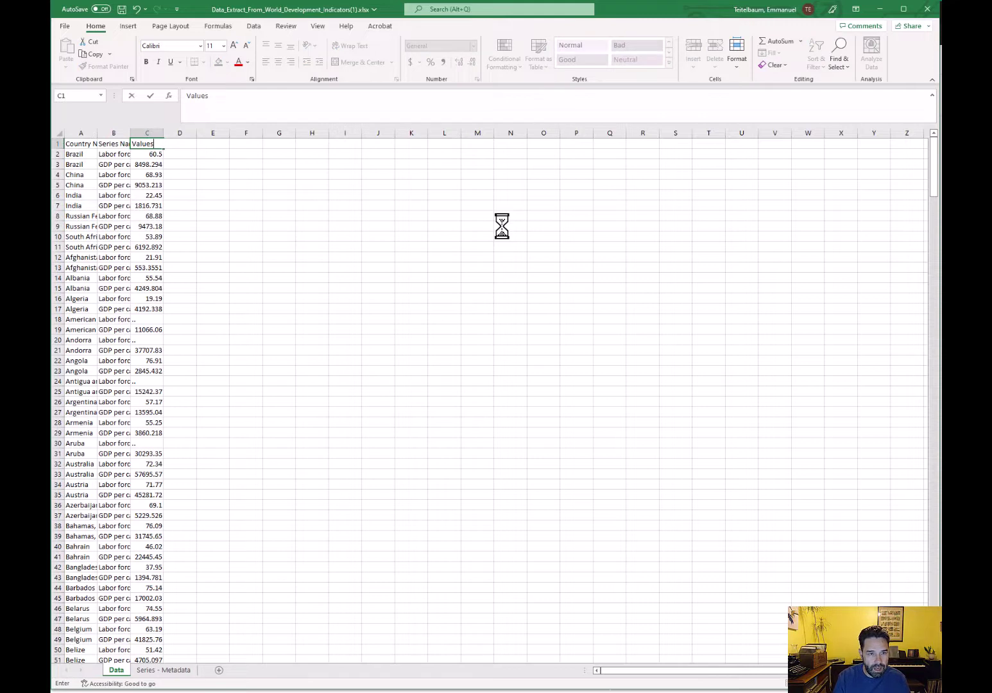
pyautogui.press('Return')
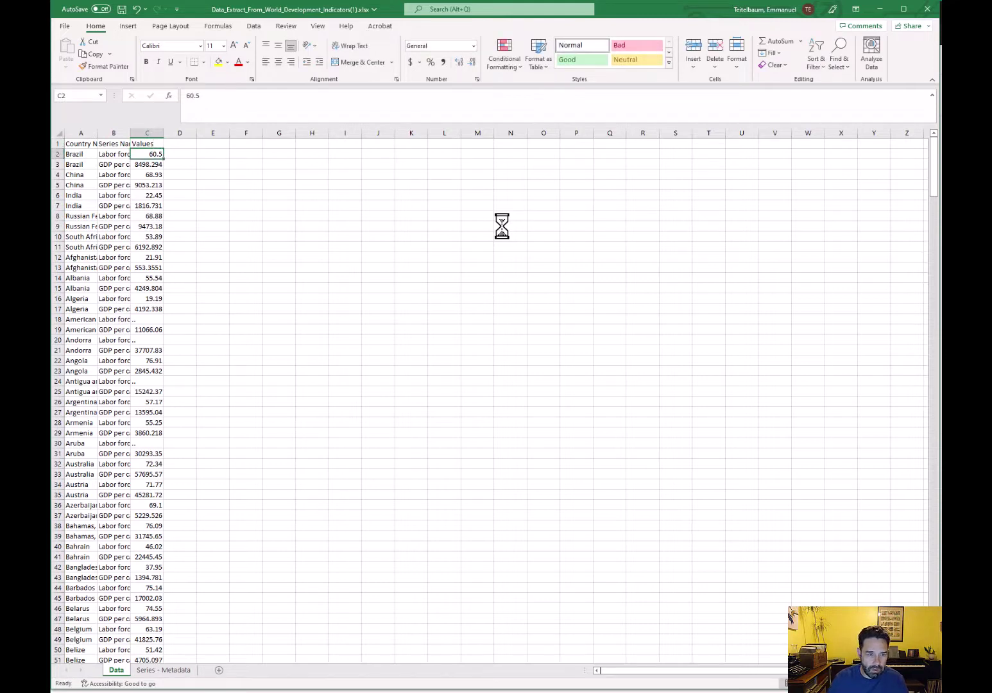
# Examine the three remaining column headers in row 1 of the Data sheet
pyautogui.press('Up')
pyautogui.press('Left')
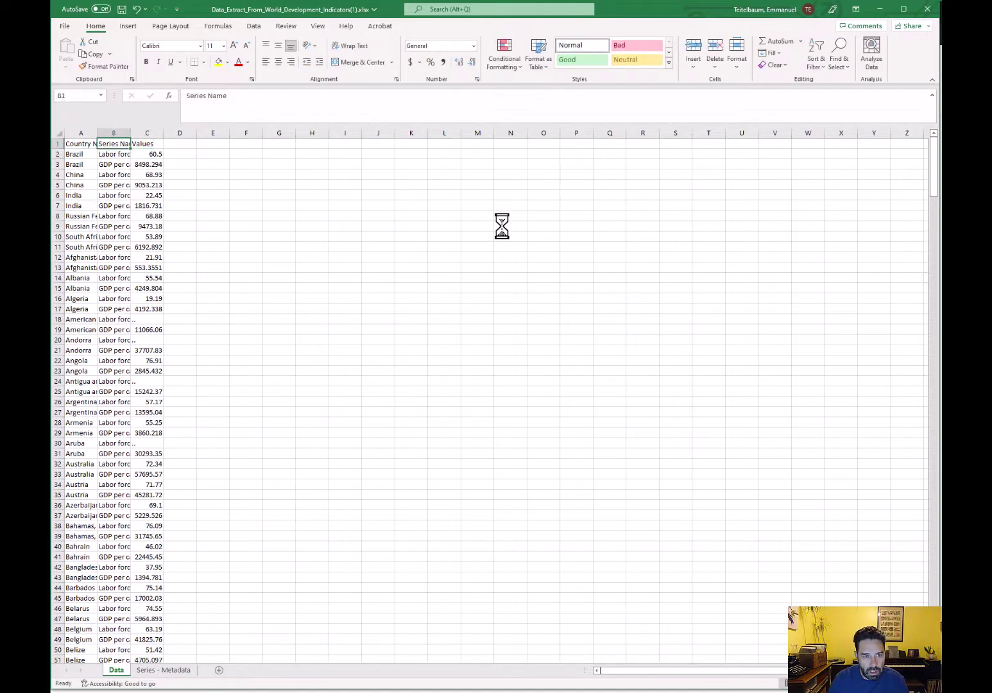
pyautogui.press('Left')
pyautogui.press('Right')
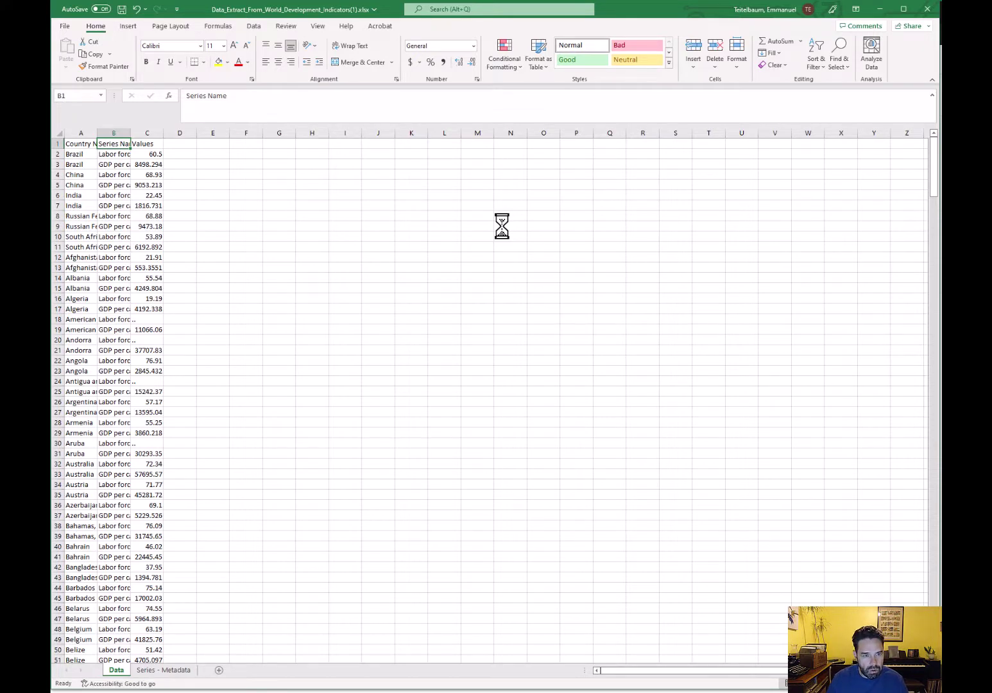
pyautogui.press('Left')
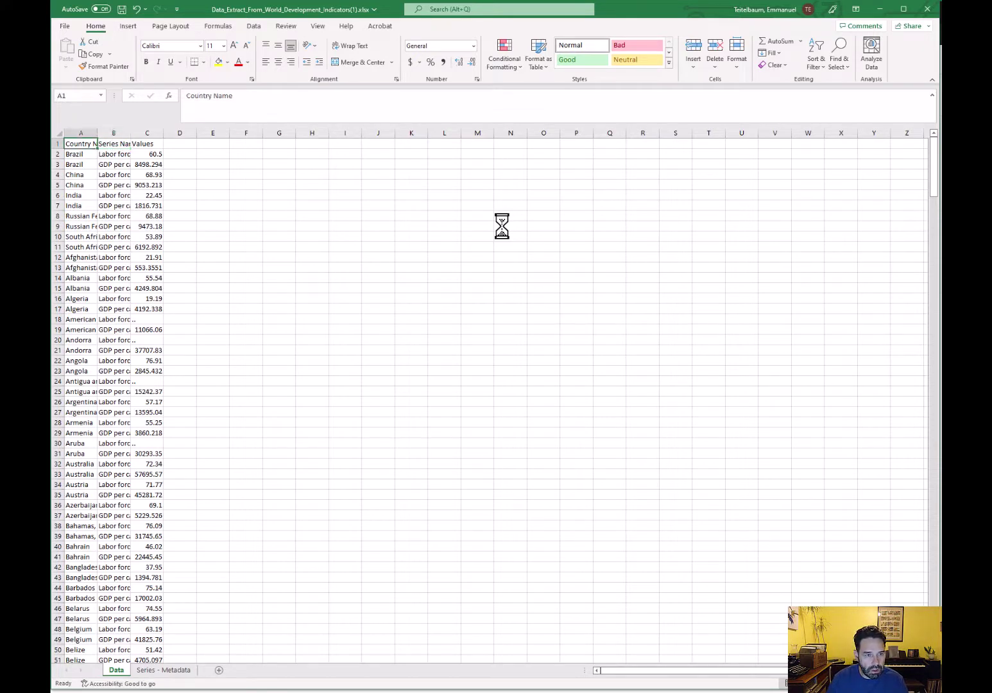
pyautogui.press('Right')
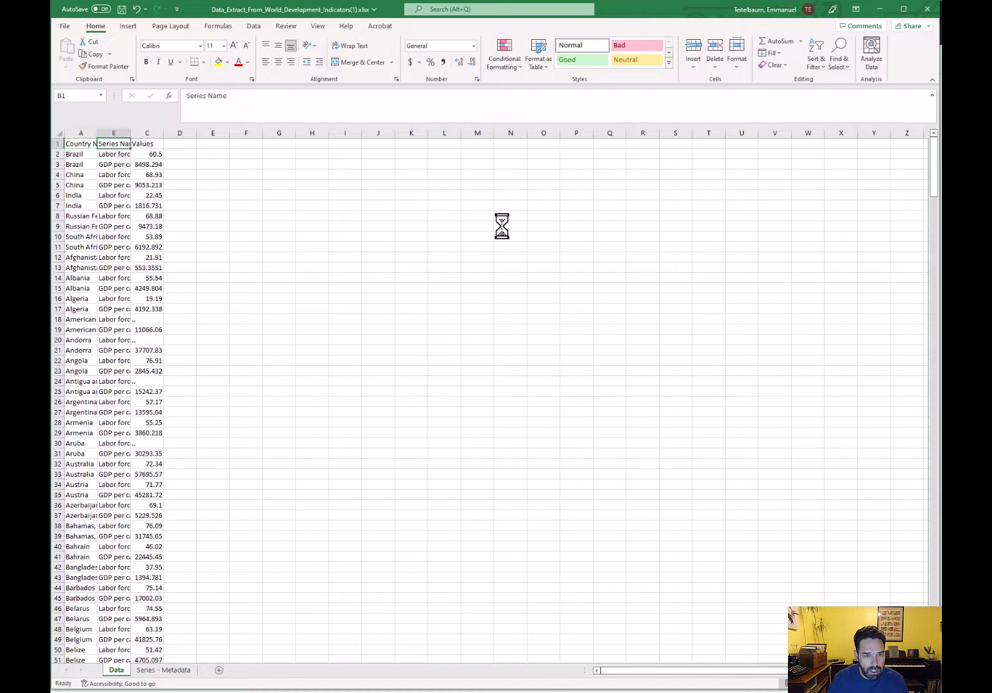
pyautogui.press('Right')
pyautogui.press('Left')
pyautogui.press('Left')
# Examine how each country's labor force and GDP per capita series are stacked in separate rows, starting with Brazil
pyautogui.press('Down')
pyautogui.press('Down')
pyautogui.press('Up')
pyautogui.press('Down')
pyautogui.press('Right')
pyautogui.press('Up')
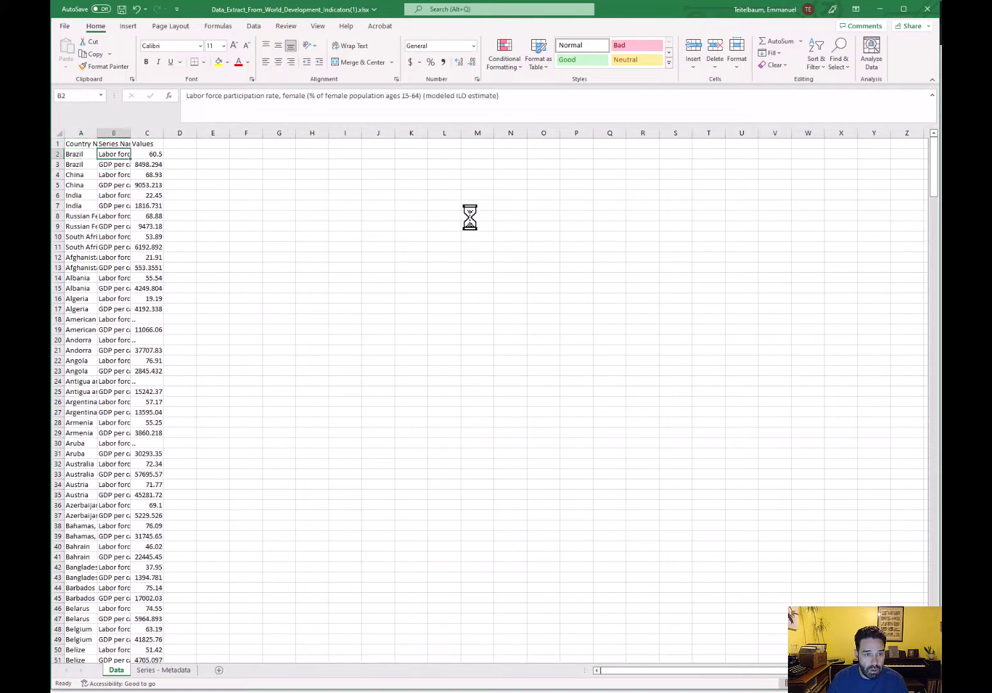
pyautogui.press('Down')
pyautogui.press('Right')
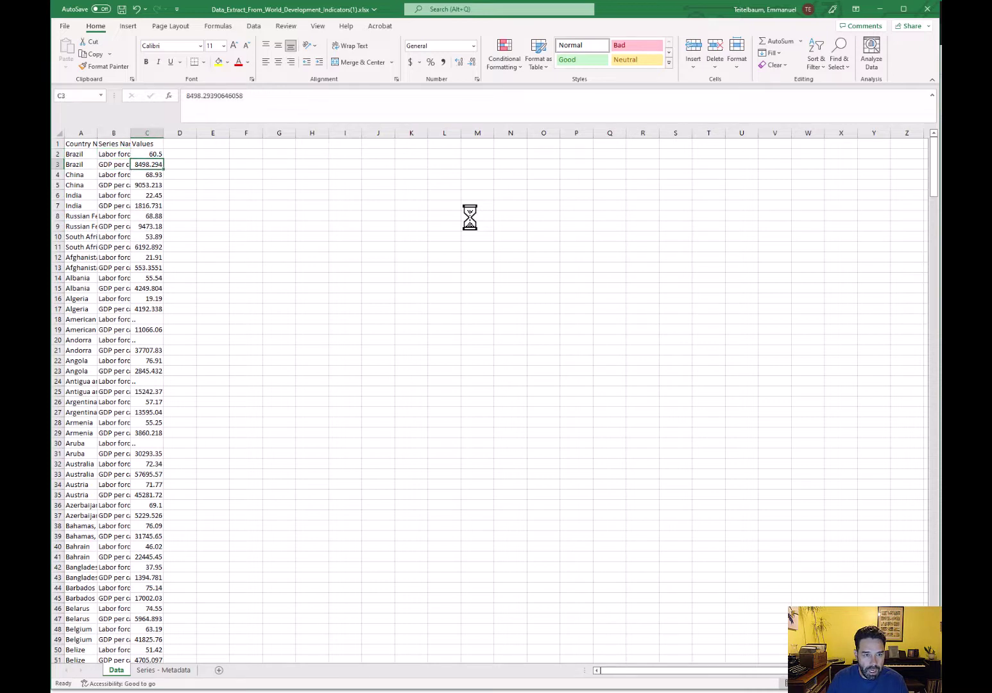
pyautogui.press('Up')
pyautogui.press('Down')
pyautogui.press('Down')
pyautogui.press('Left')
pyautogui.press('Down')
pyautogui.press('Down')
pyautogui.press('Down')
pyautogui.press('Down')
# Look through the country rows down to the end of the data, and read Brazil's two series names back at the start
pyautogui.press('pagedown')
pyautogui.press('pagedown')
pyautogui.press('pagedown')
pyautogui.press('pagedown')
pyautogui.press('pagedown')
pyautogui.press('pagedown')
pyautogui.press('pagedown')
pyautogui.scroll(-13, 467, 289)
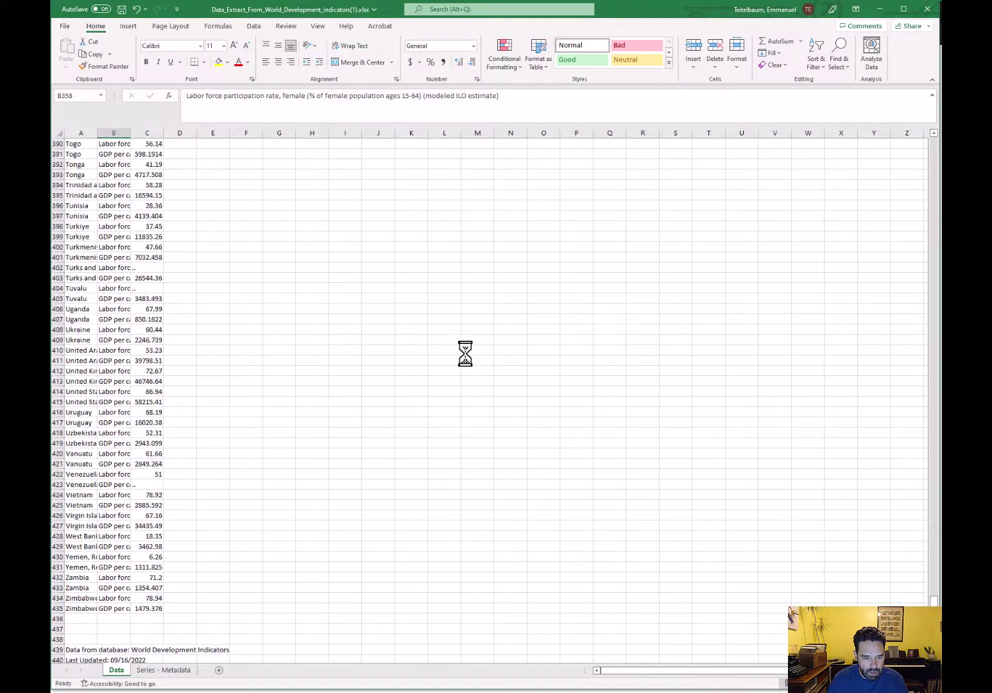
pyautogui.scroll(9, 179, 541)
pyautogui.scroll(20, 179, 541)
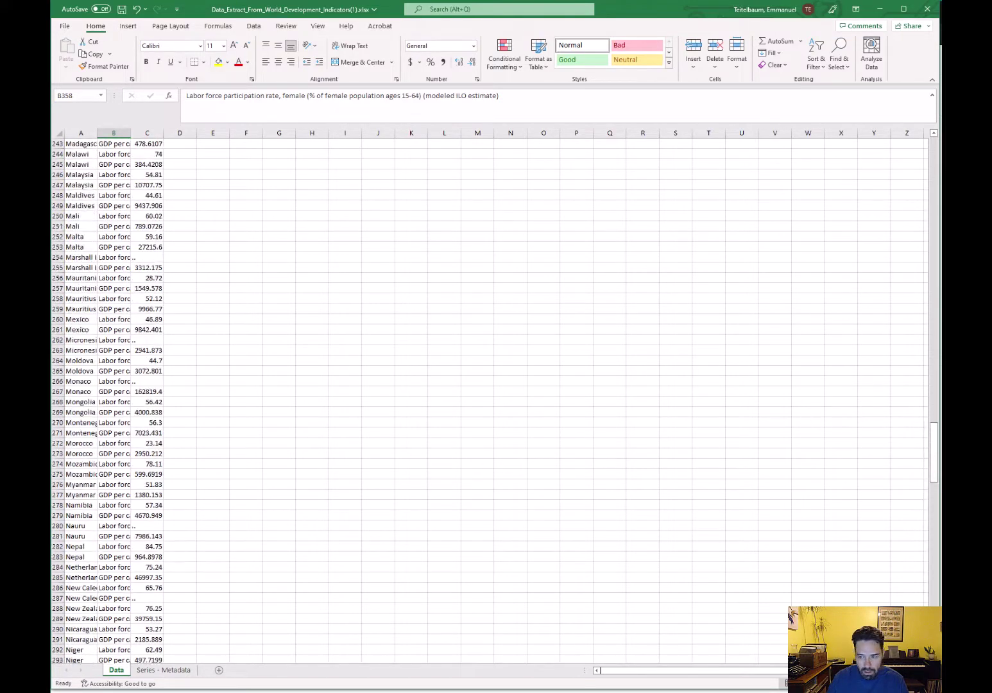
pyautogui.moveTo(934, 458); pyautogui.dragTo(935, 232)
pyautogui.moveTo(939, 121); pyautogui.dragTo(938, 157)
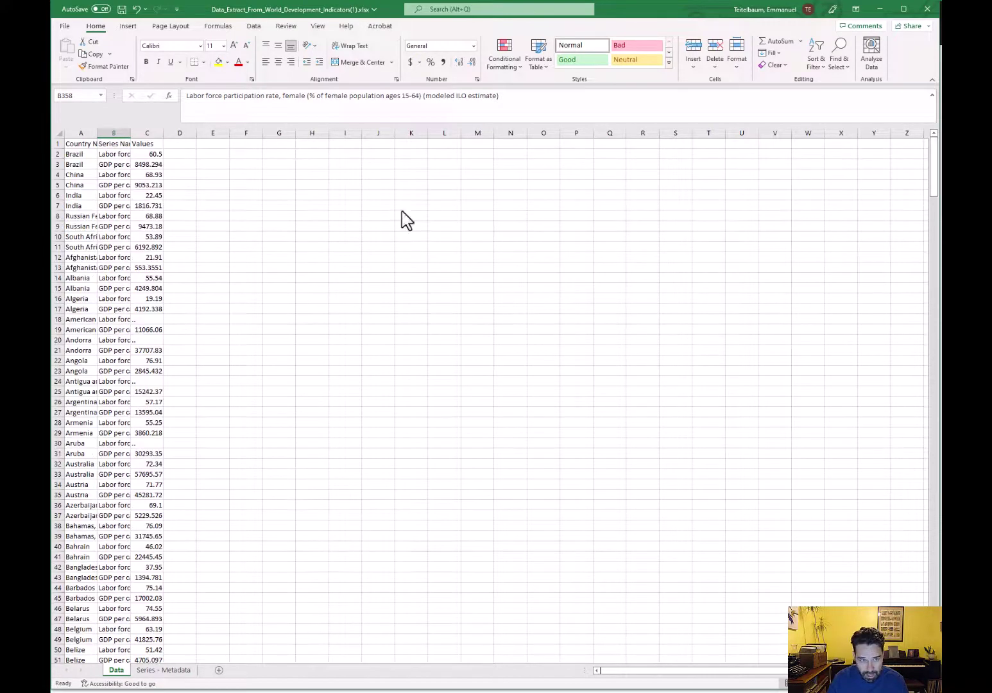
pyautogui.scroll(-8, 281, 435)
pyautogui.scroll(8, 402, 418)
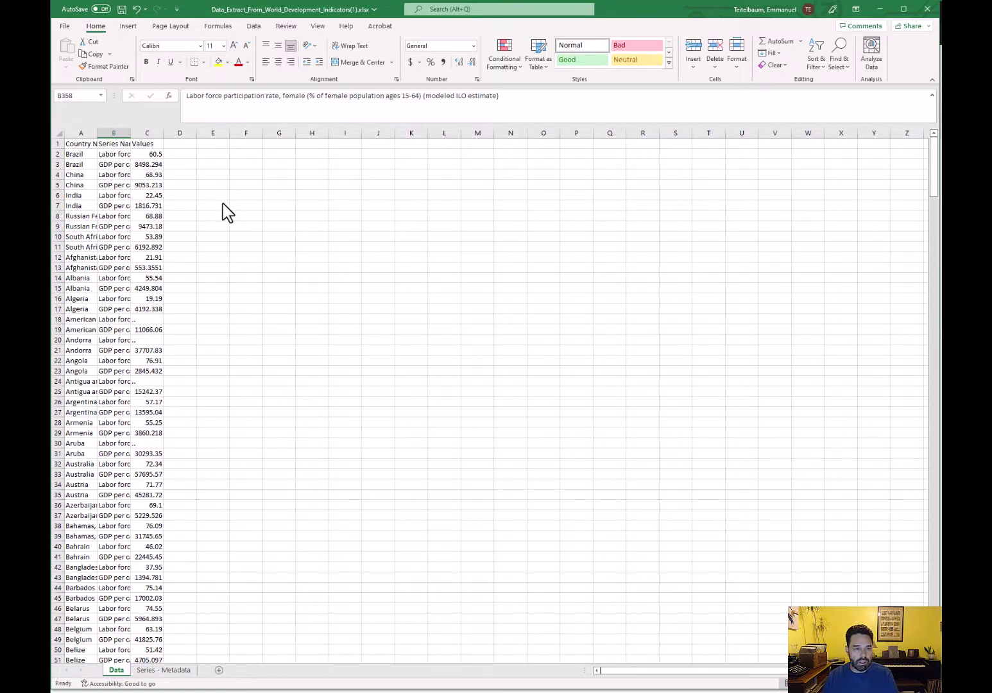
pyautogui.click(117, 154)
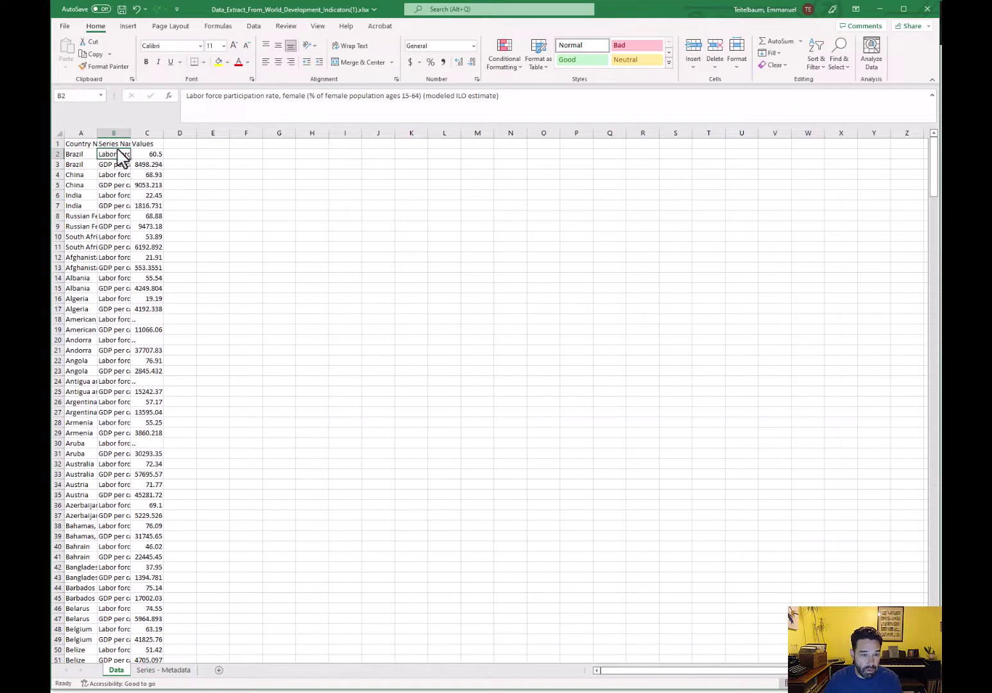
pyautogui.press('Down')
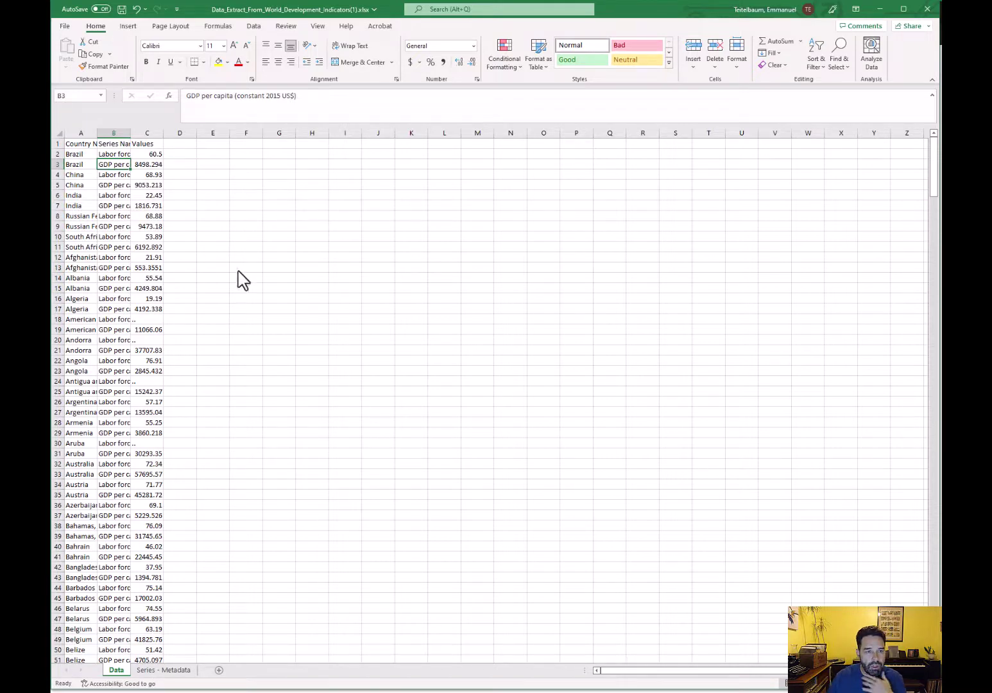
pyautogui.click(87, 145)
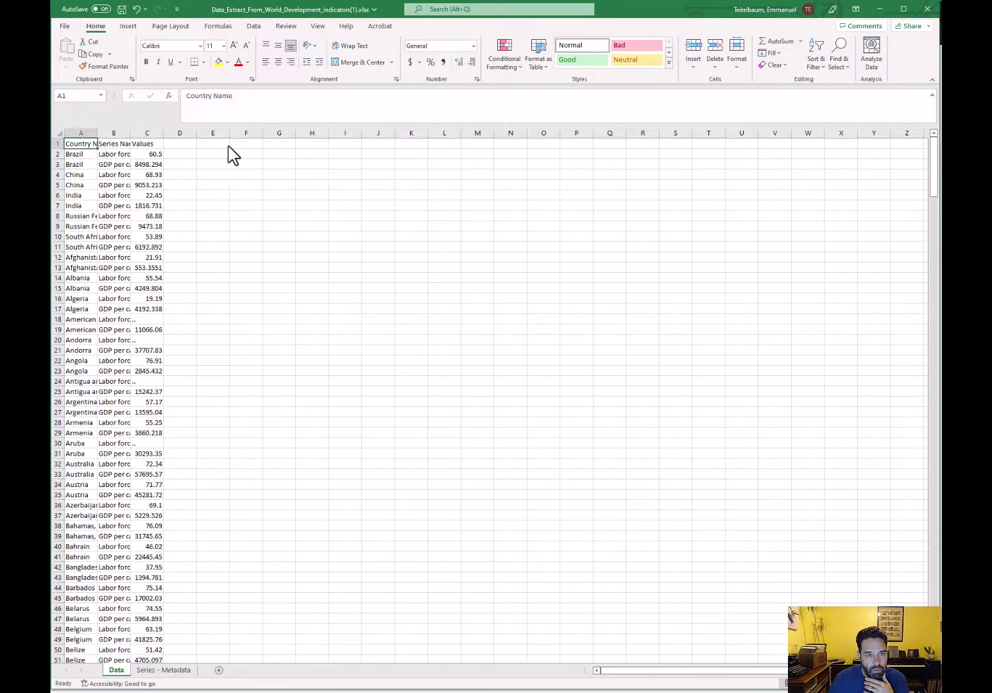
pyautogui.click(129, 26)
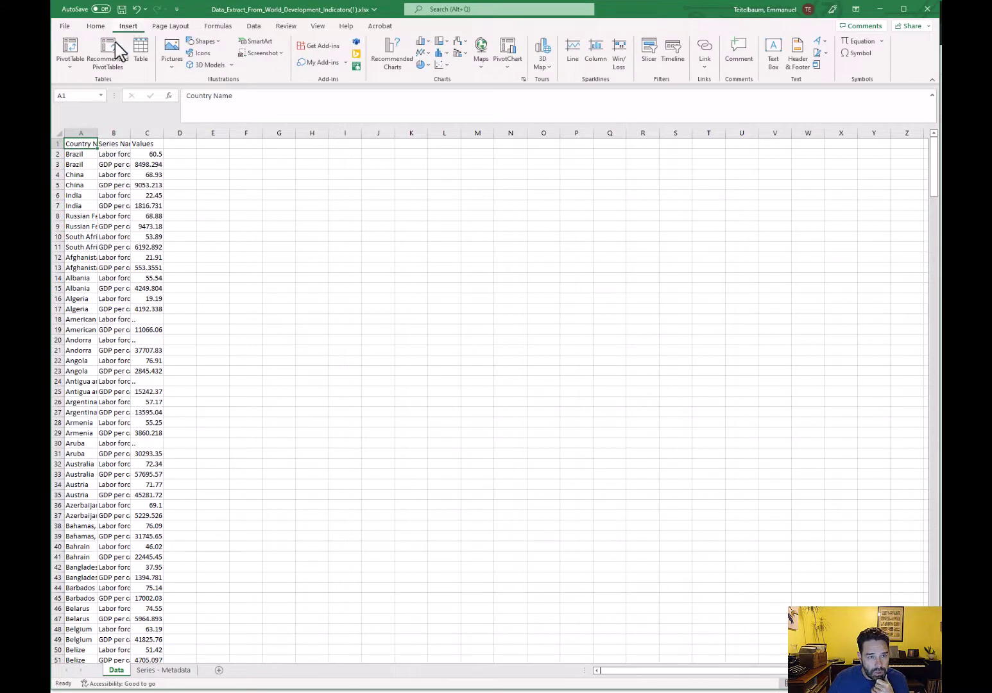
pyautogui.click(74, 62)
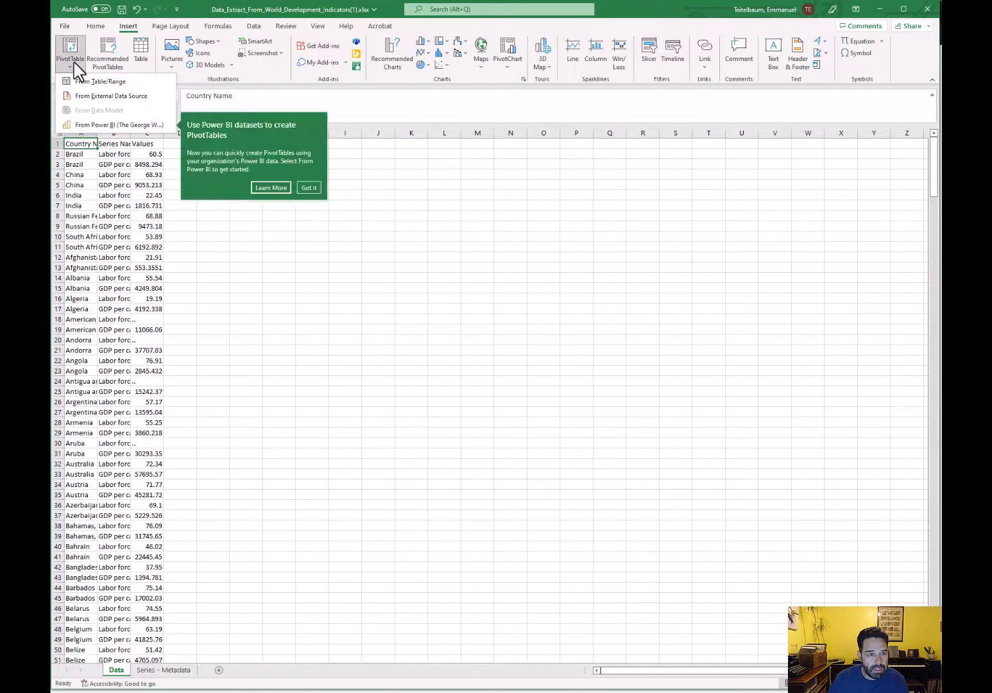
pyautogui.click(96, 82)
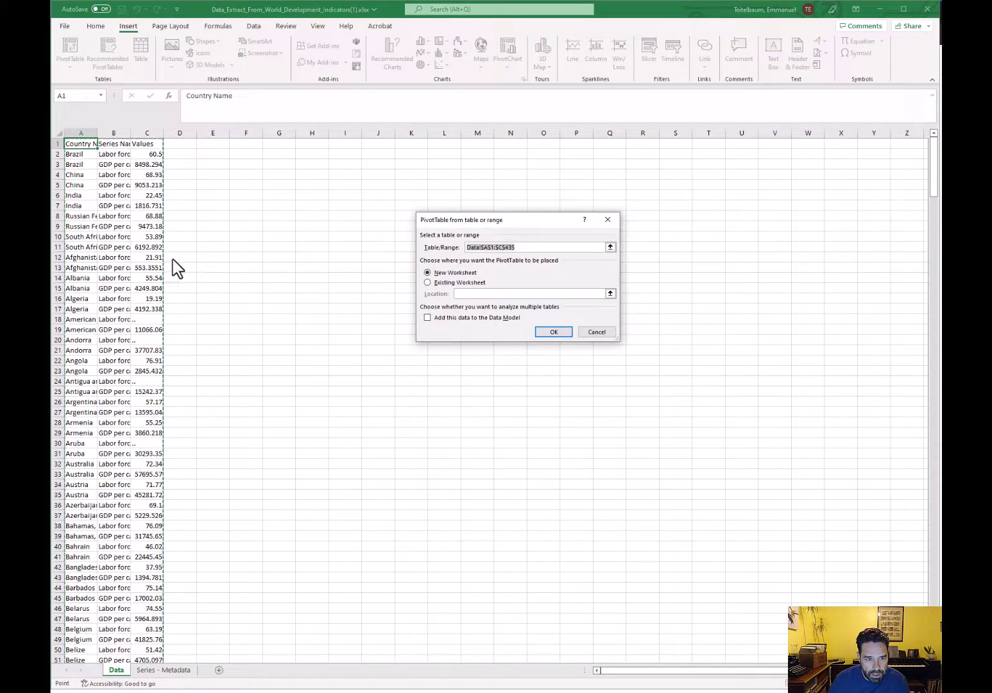
pyautogui.scroll(-11, 225, 319)
pyautogui.scroll(-14, 234, 330)
pyautogui.scroll(8, 235, 337)
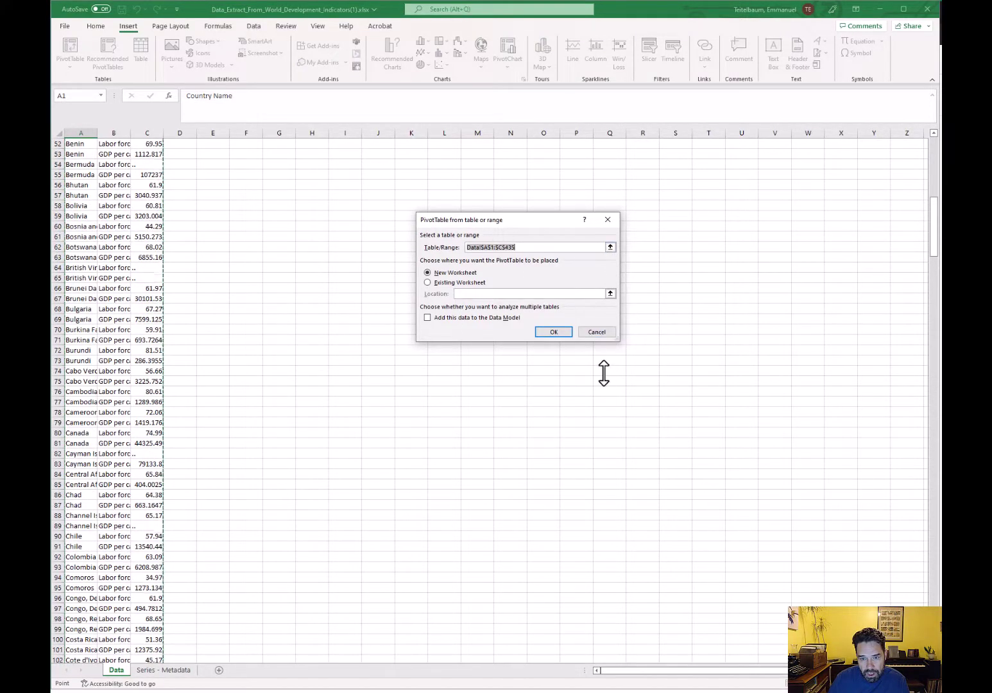
pyautogui.scroll(-15, 168, 310)
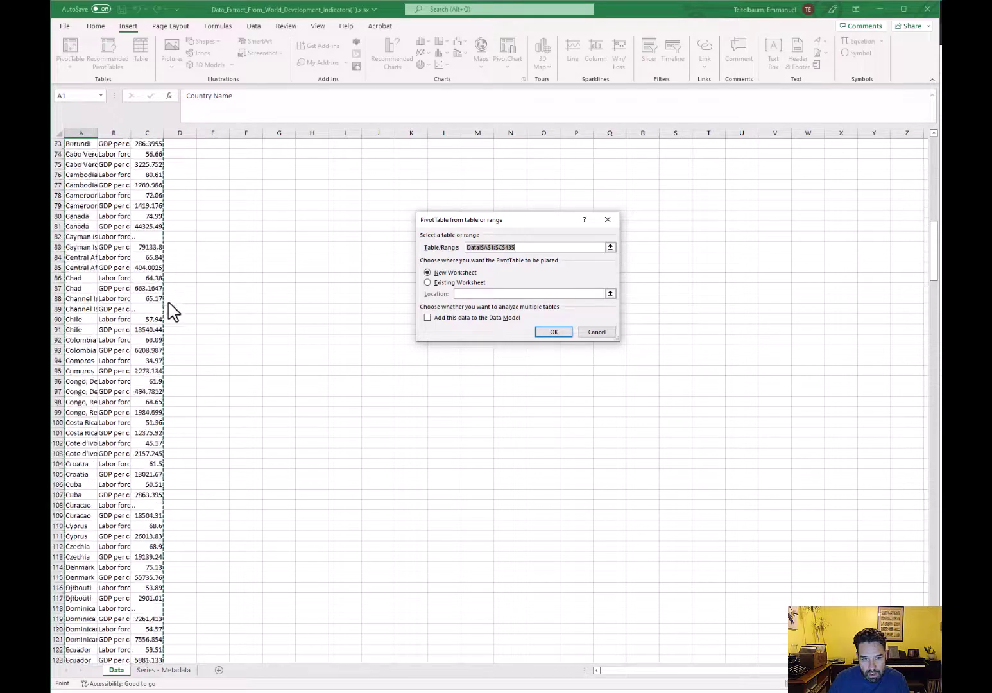
pyautogui.scroll(-20, 175, 322)
pyautogui.scroll(15, 385, 328)
pyautogui.click(600, 332)
pyautogui.scroll(20, 203, 303)
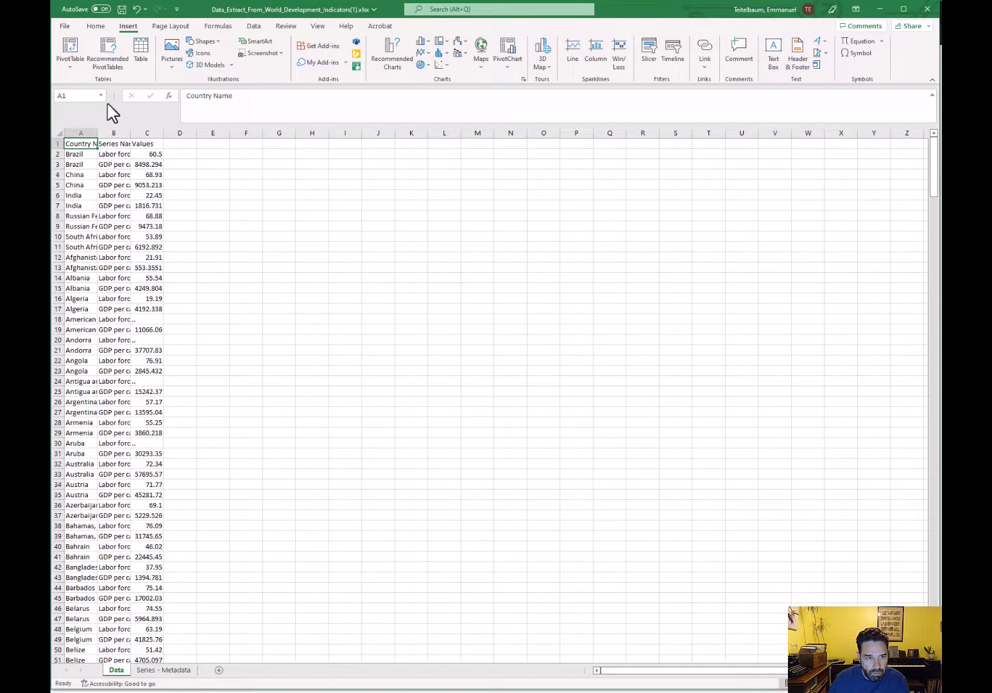
# Create a PivotTable on a new worksheet from the range A1:C435 of the Data sheet
pyautogui.click(72, 65)
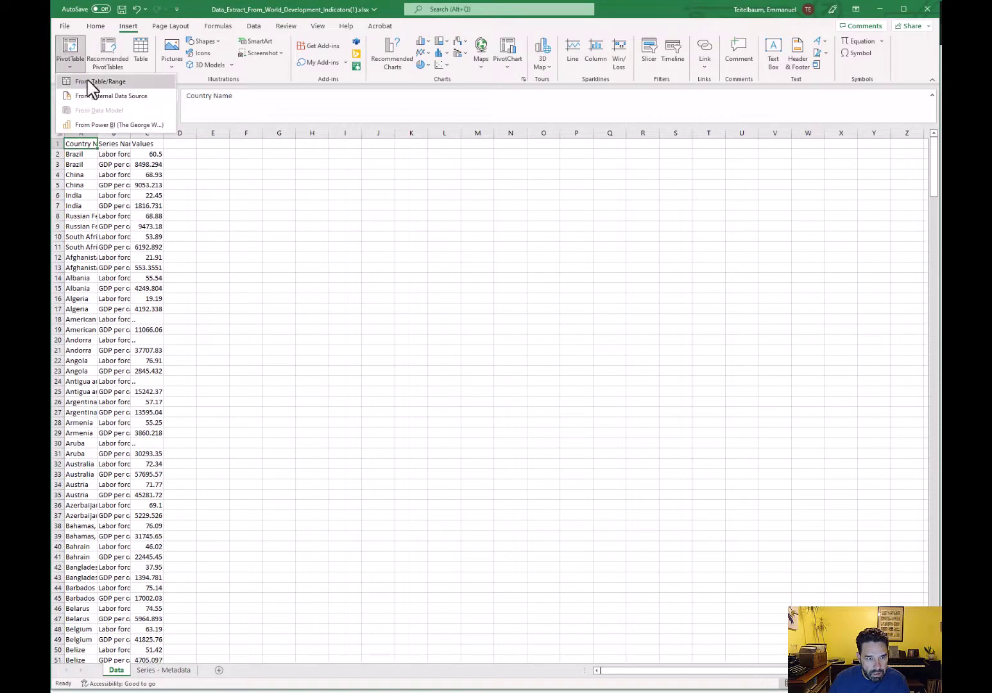
pyautogui.click(116, 96)
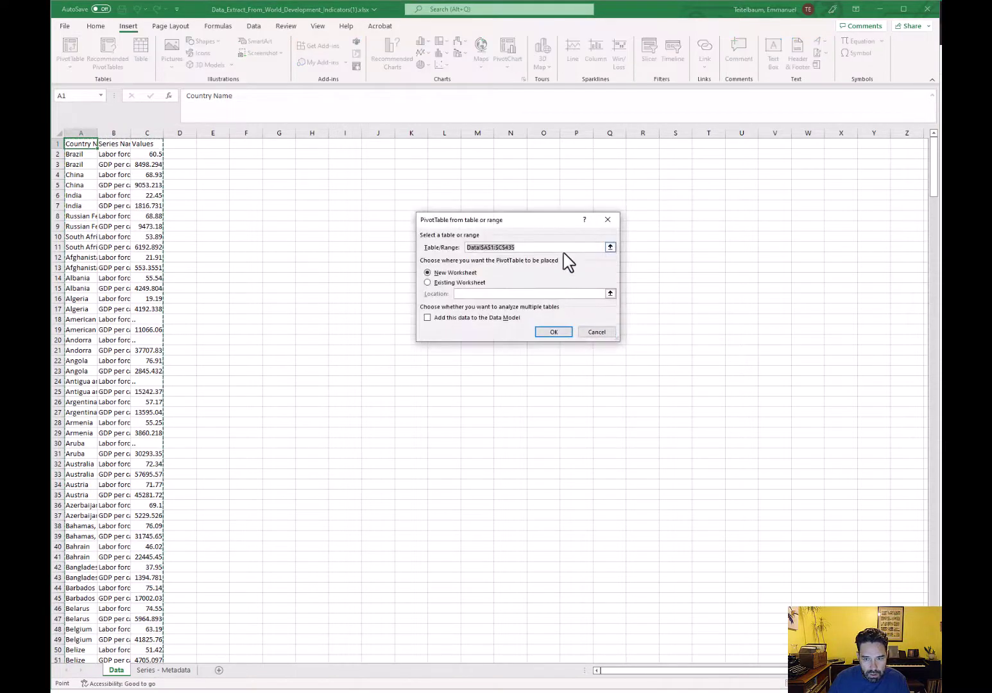
pyautogui.moveTo(553, 245); pyautogui.dragTo(428, 239)
pyautogui.press('BackSpace')
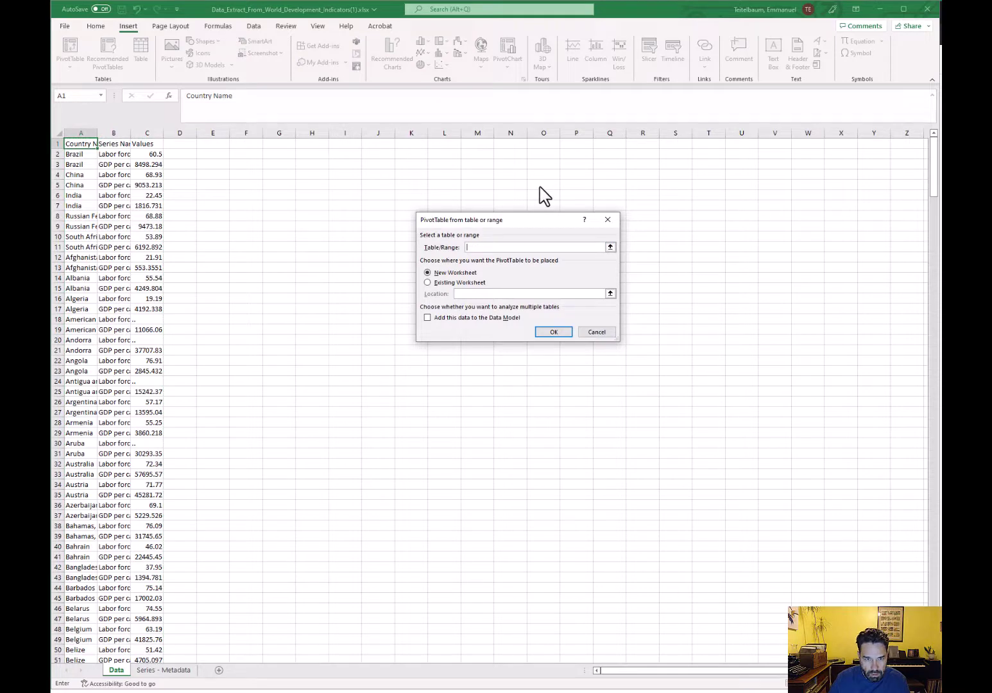
pyautogui.moveTo(81, 144); pyautogui.dragTo(155, 602)
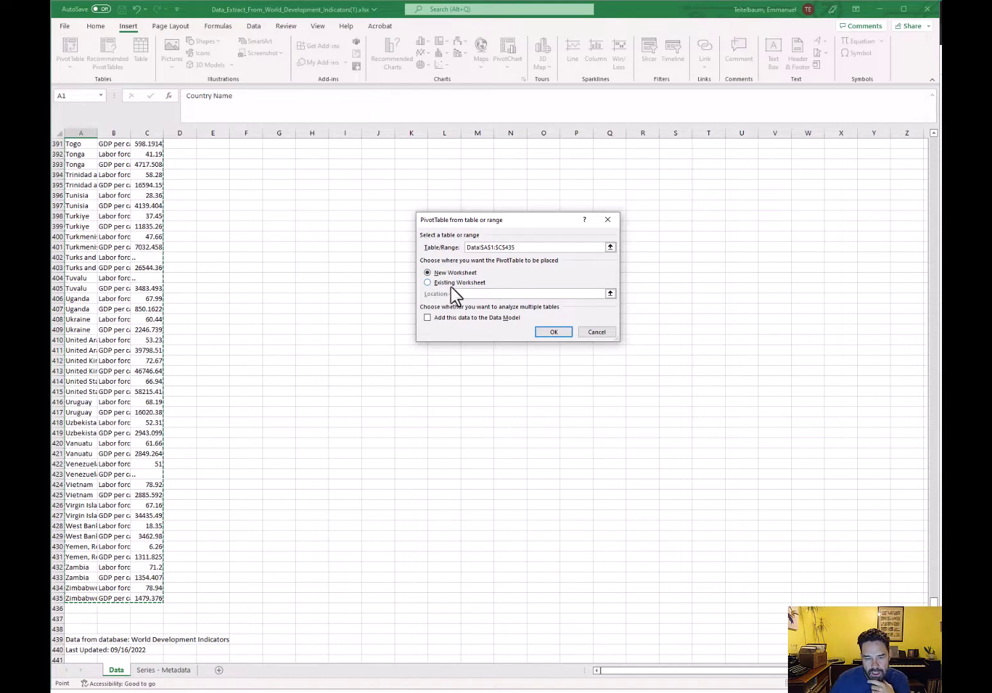
pyautogui.click(546, 333)
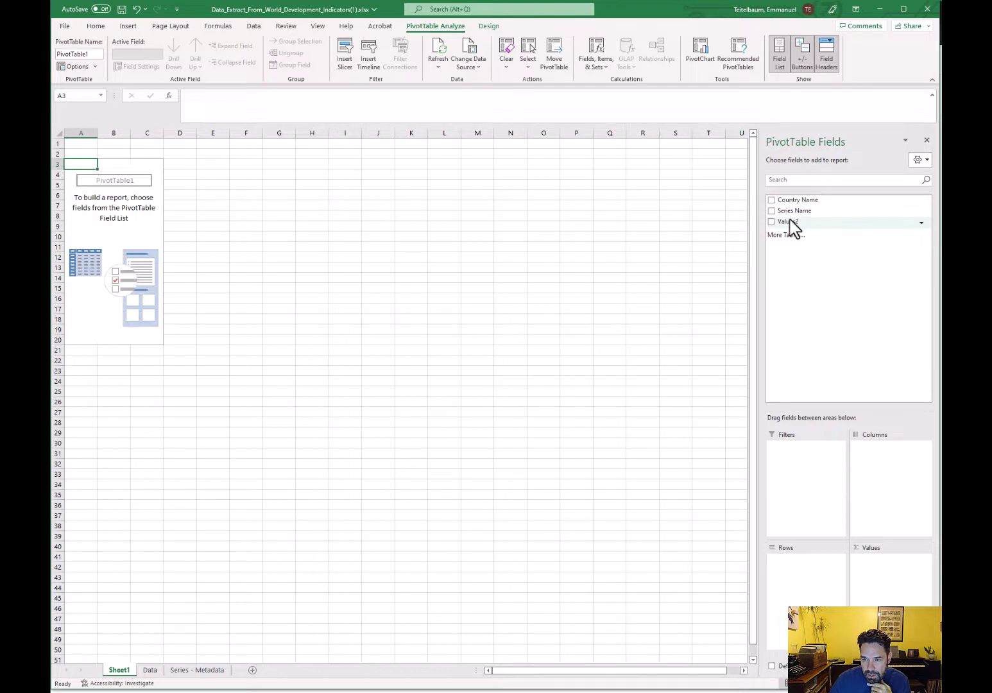
# Lay out the PivotTable with Country Name as rows, Series Name as columns and Values2 as values
pyautogui.moveTo(798, 200); pyautogui.dragTo(799, 587)
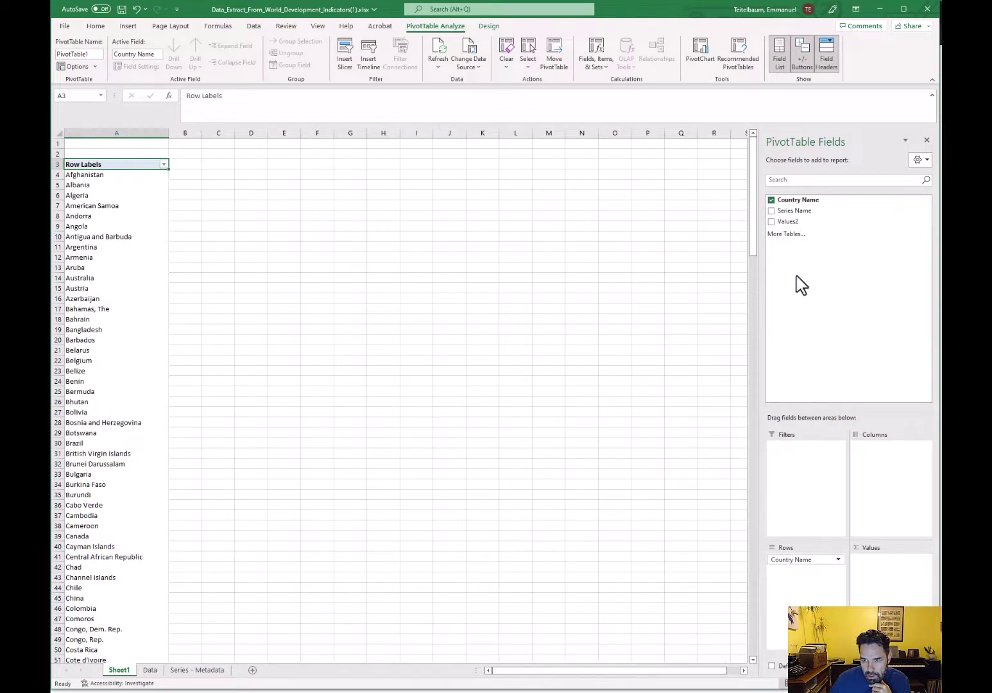
pyautogui.moveTo(793, 211); pyautogui.dragTo(891, 483)
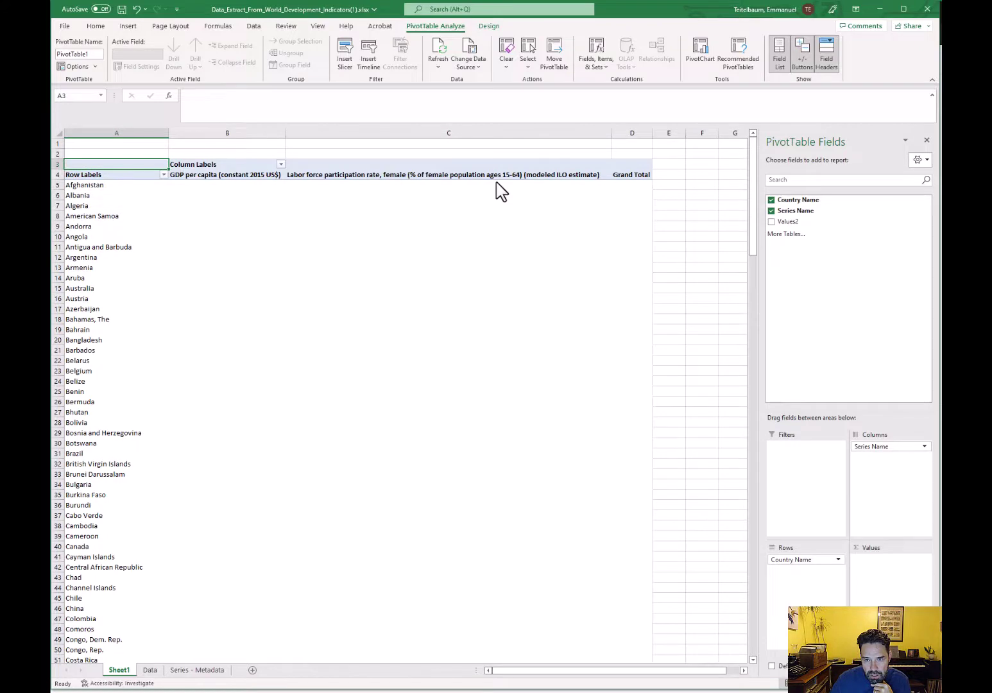
pyautogui.moveTo(794, 222); pyautogui.dragTo(866, 600)
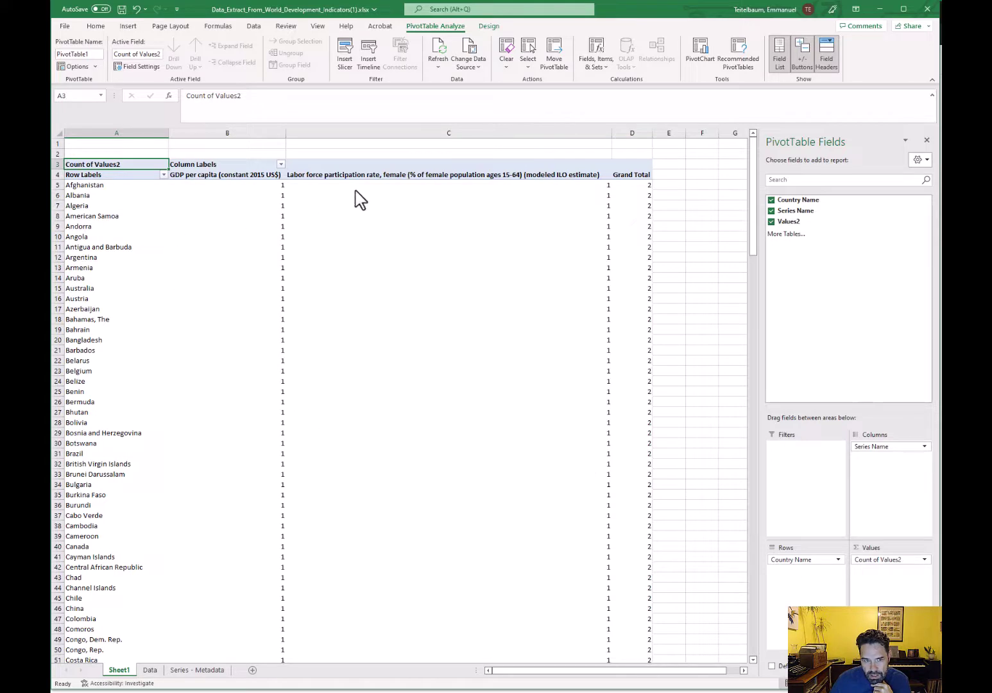
# Change the PivotTable's Values2 field to summarize by Max
pyautogui.click(925, 560)
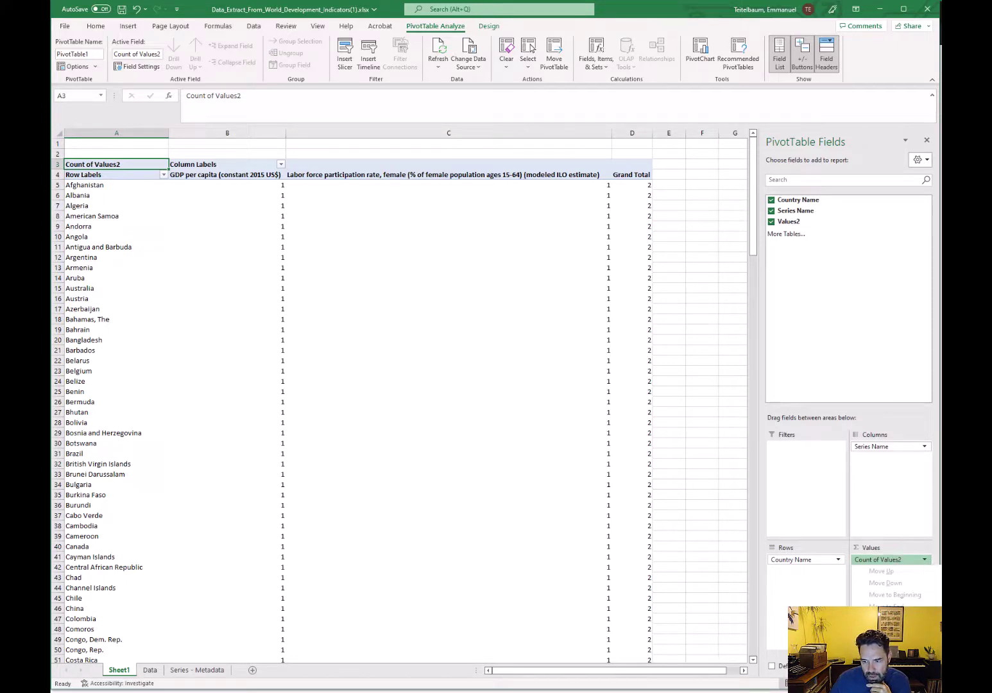
pyautogui.click(888, 685)
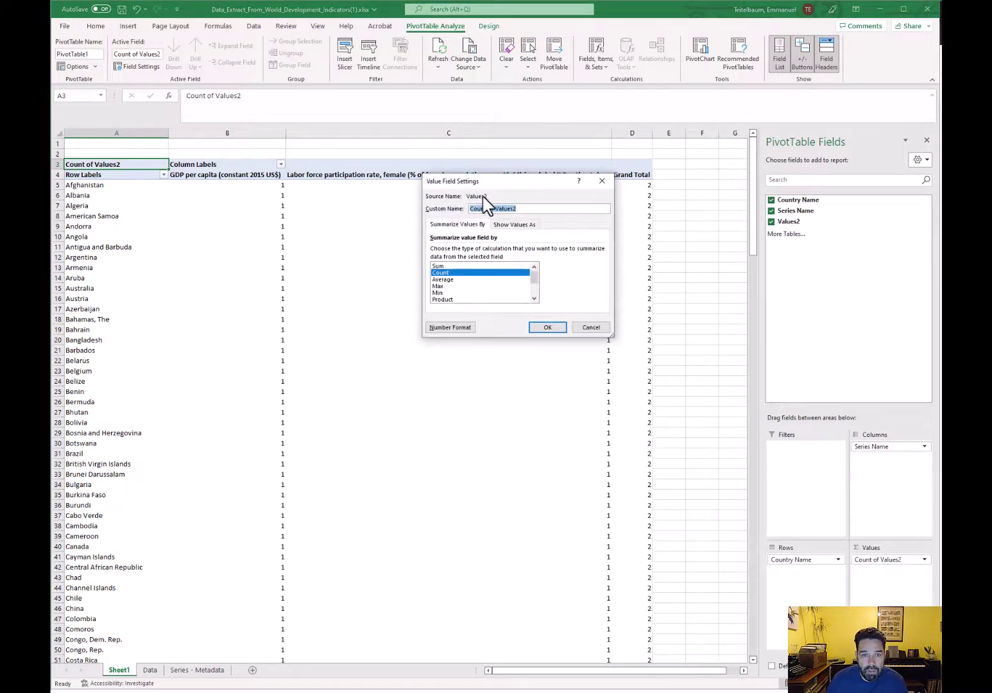
pyautogui.click(438, 286)
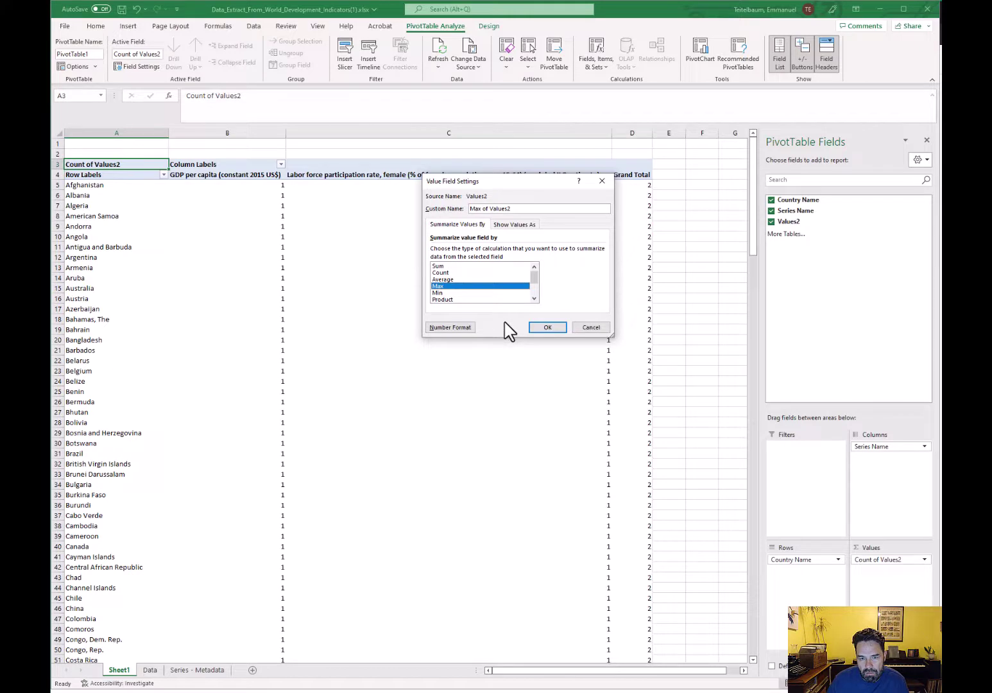
pyautogui.click(545, 327)
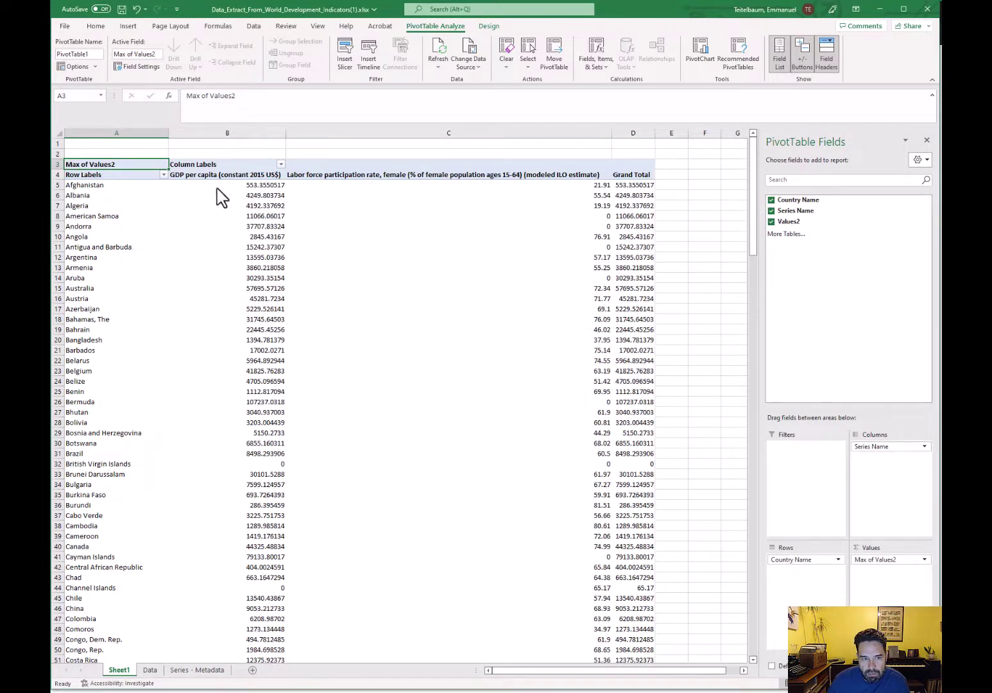
# Check Afghanistan's GDP per capita, labor force participation and Grand Total cells in the PivotTable
pyautogui.click(109, 188)
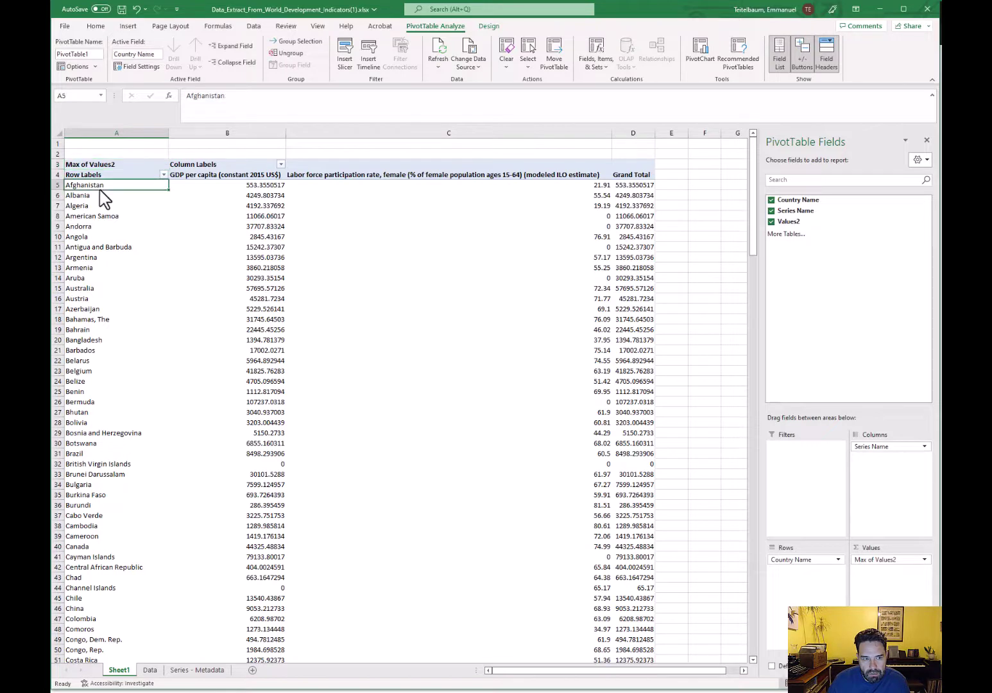
pyautogui.click(216, 186)
pyautogui.press('Right')
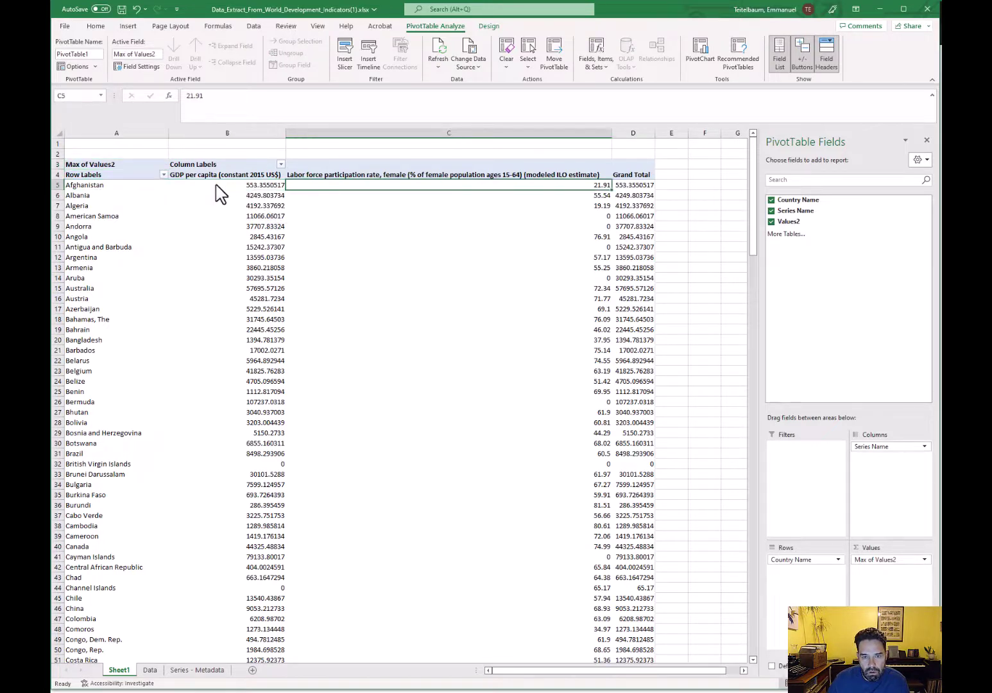
pyautogui.press('Left')
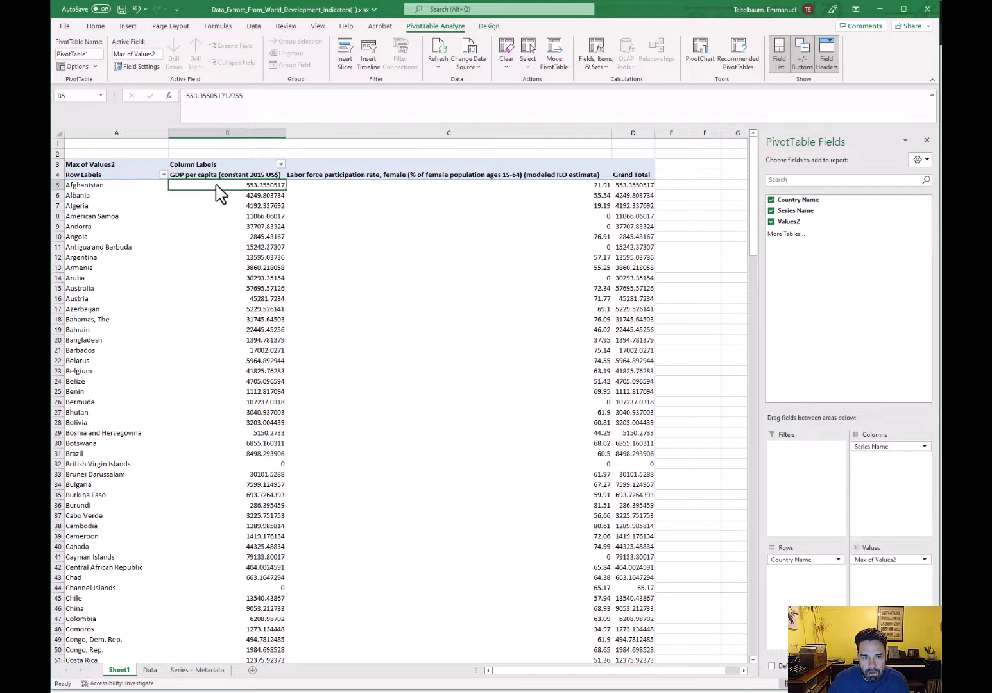
pyautogui.press('Right')
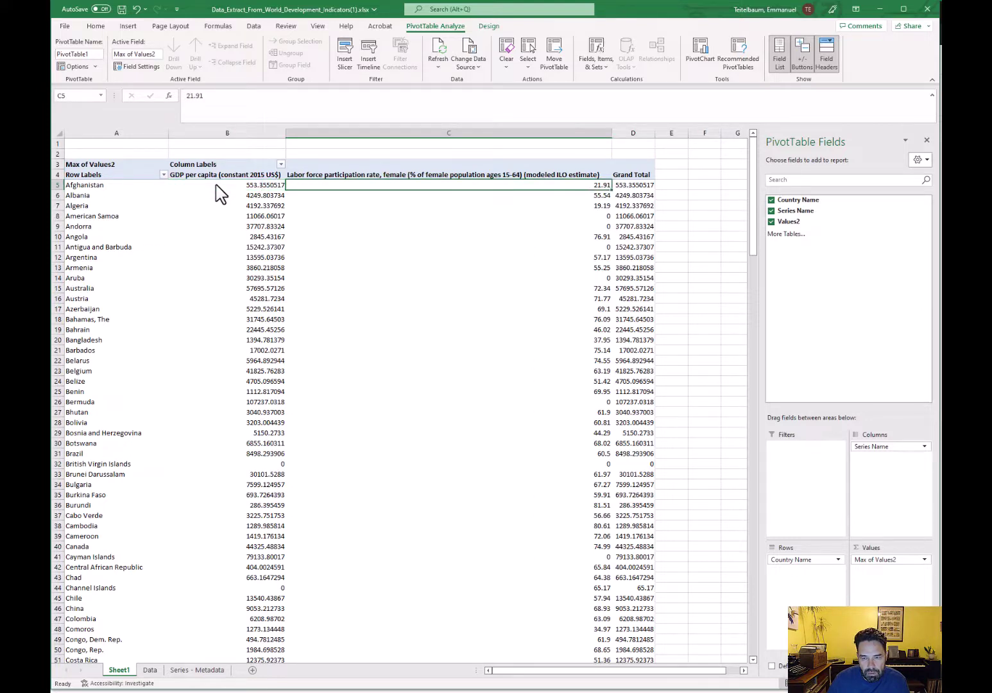
pyautogui.press('Right')
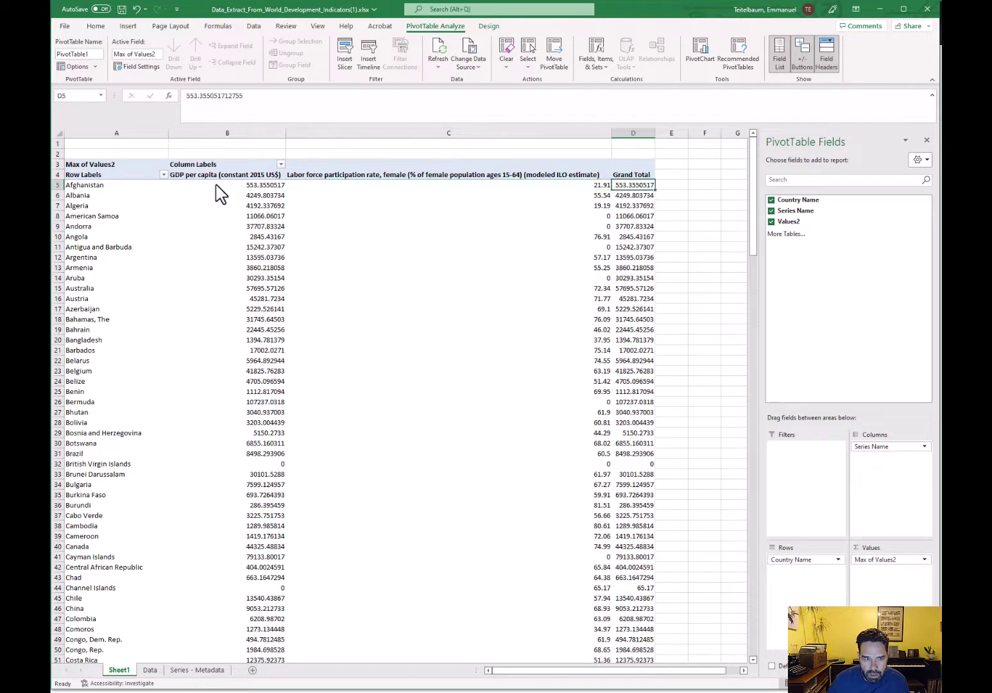
# Copy the whole PivotTable and paste it as values only into cell A1 of a new worksheet
pyautogui.click(67, 163)
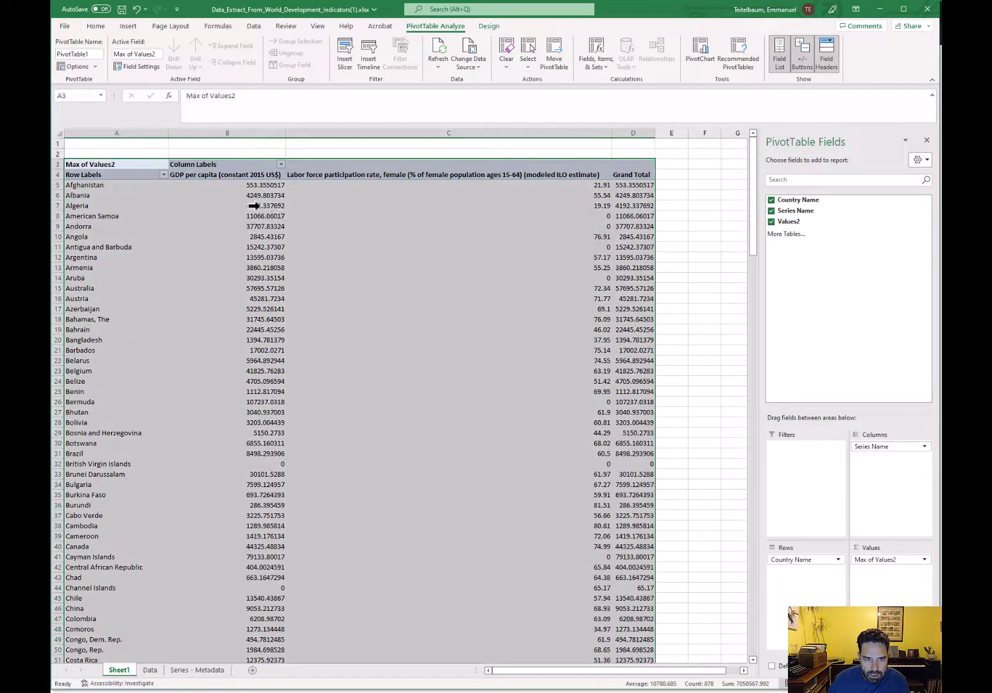
pyautogui.hotkey('ctrl', 'c')
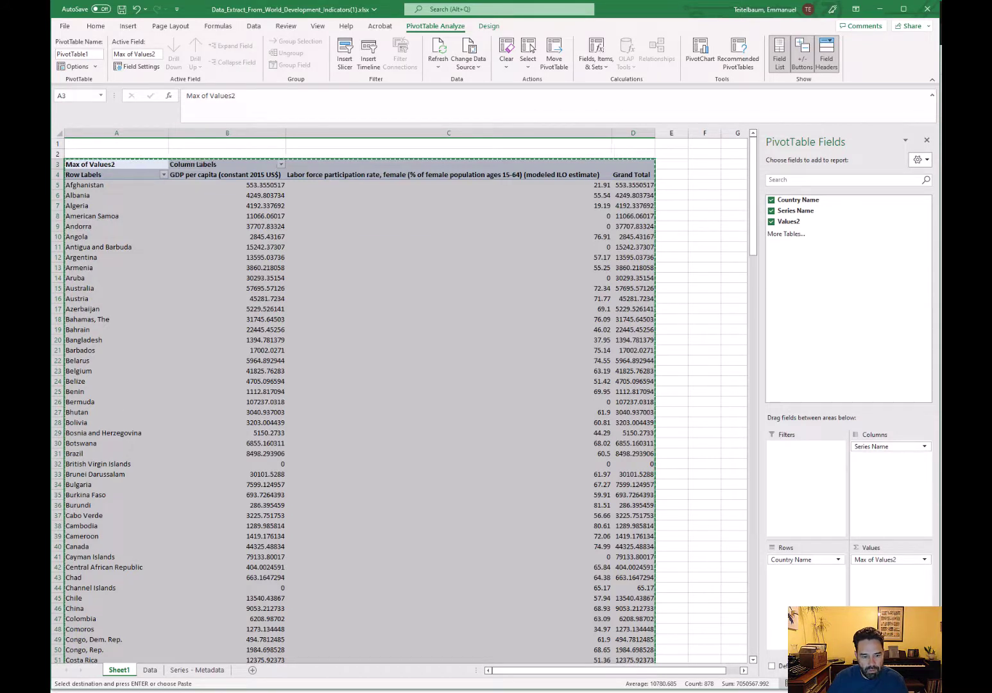
pyautogui.click(254, 671)
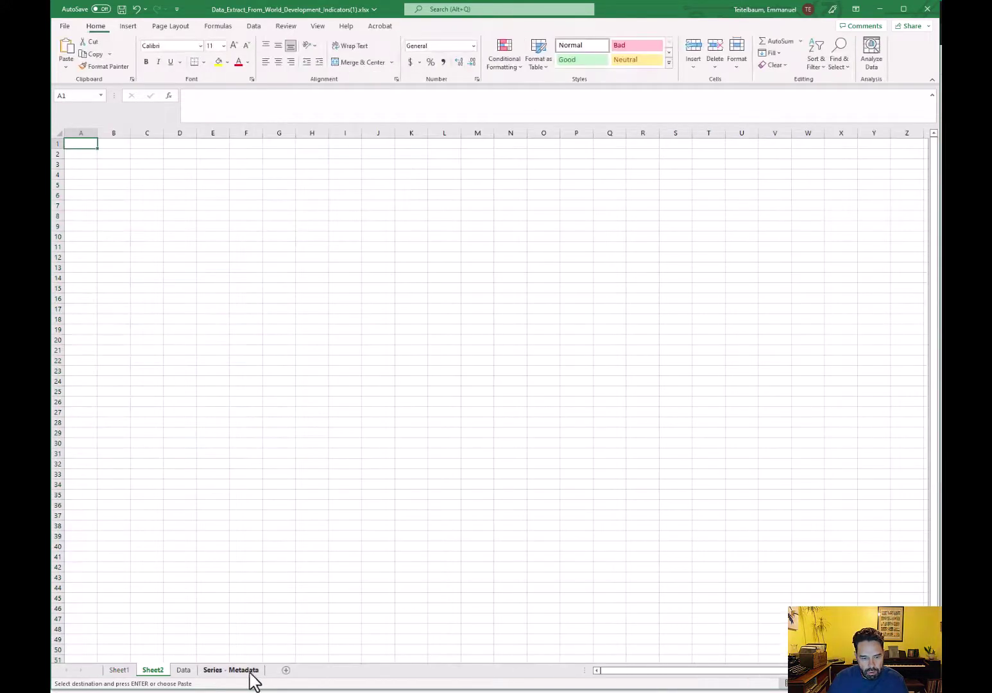
pyautogui.rightClick(87, 152)
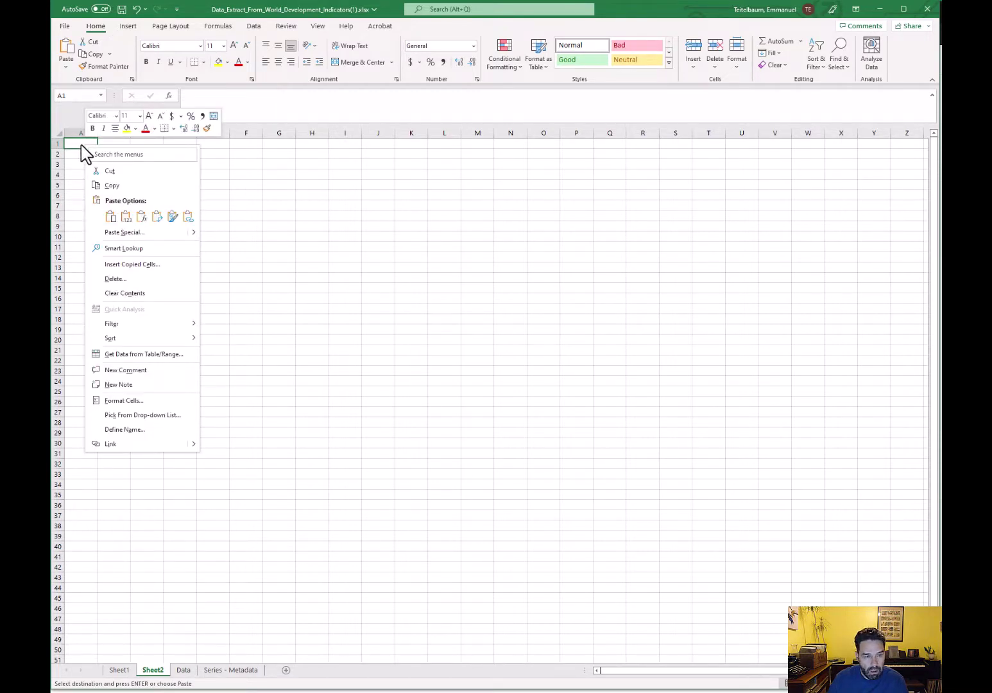
pyautogui.click(131, 218)
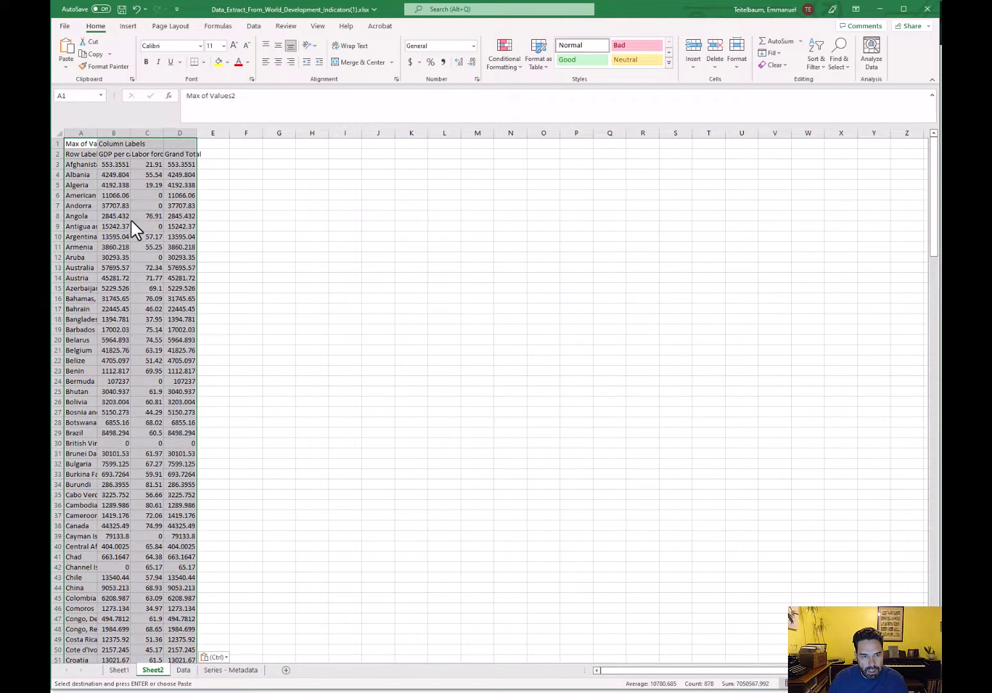
# Delete row 1, which holds the Max of Values2 and Column Labels captions, from the pasted table
pyautogui.click(180, 141)
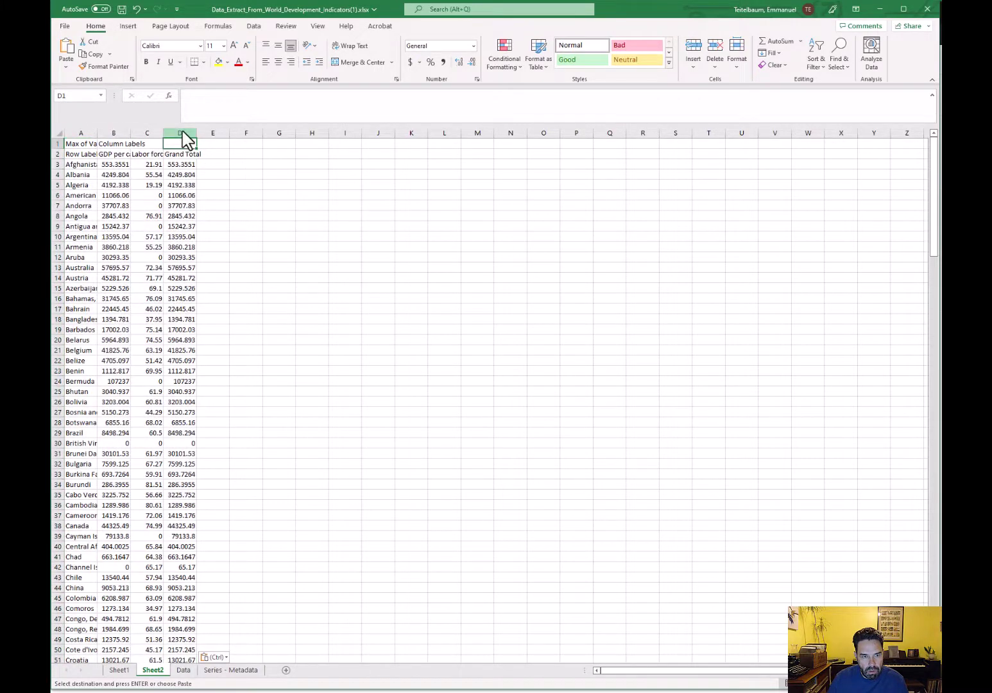
pyautogui.click(56, 143)
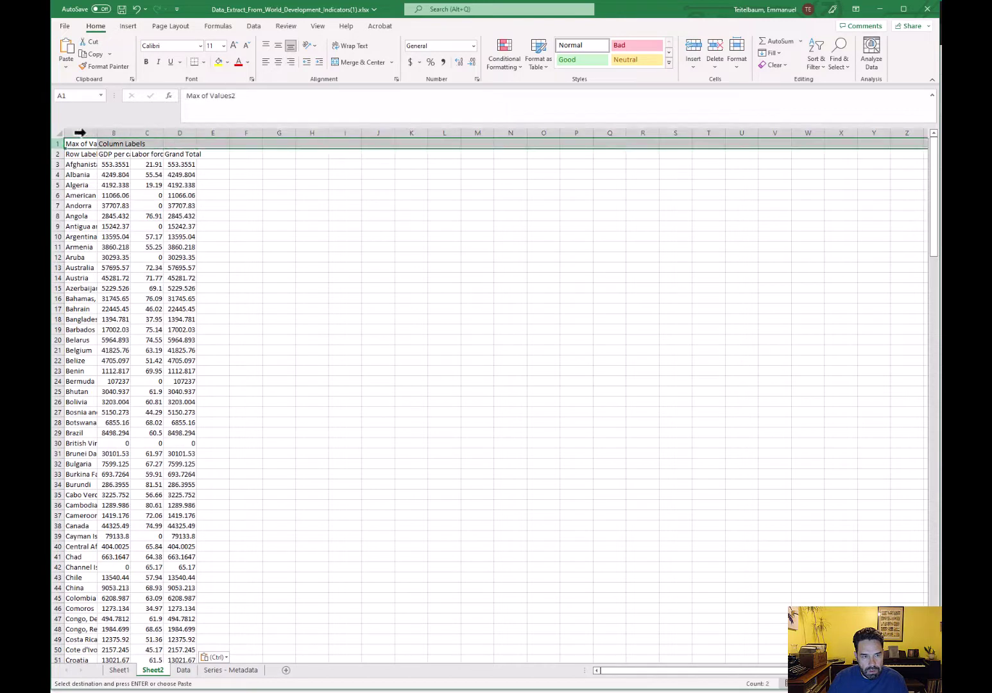
pyautogui.click(716, 67)
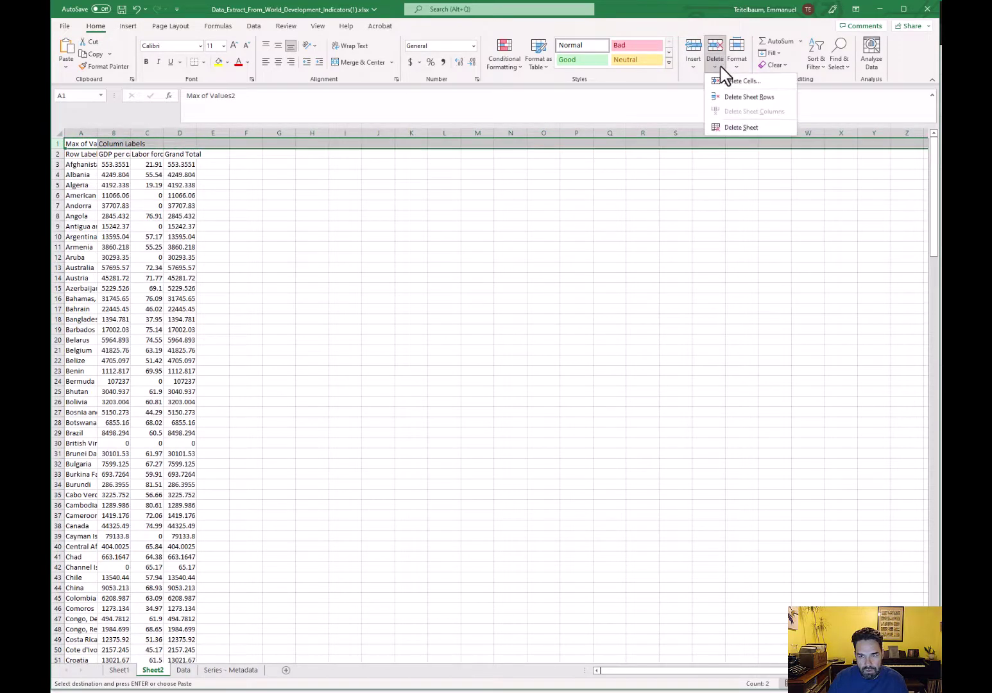
pyautogui.click(744, 97)
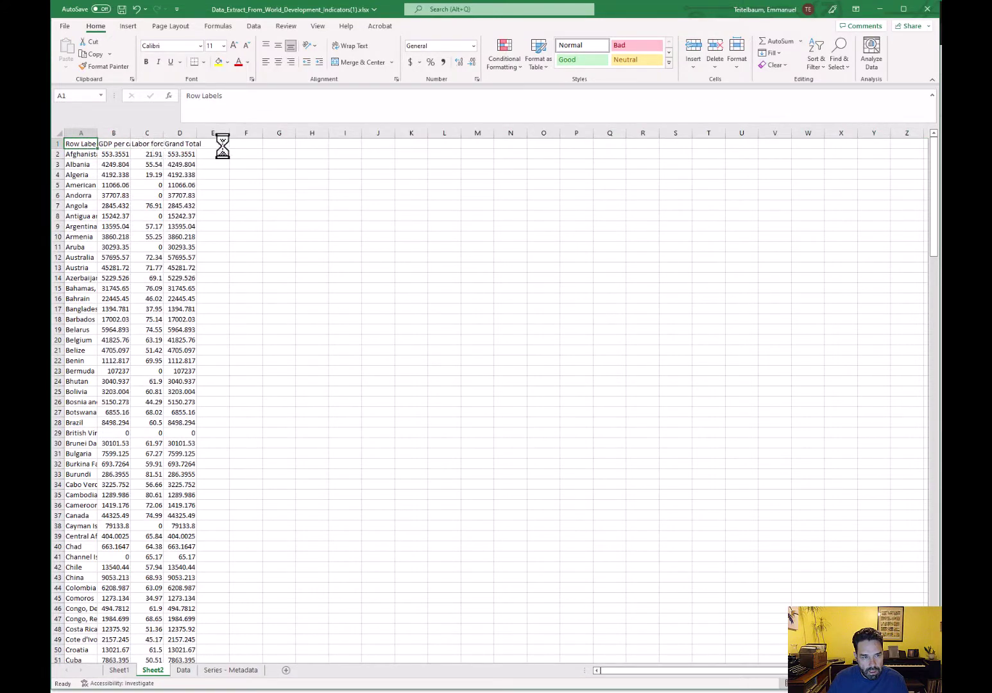
# Rename the Row Labels header as country and the GDP per capita header as gdp_per_capita
pyautogui.press('Delete')
pyautogui.write('Country')
pyautogui.press('Tab')
pyautogui.write('gdp')
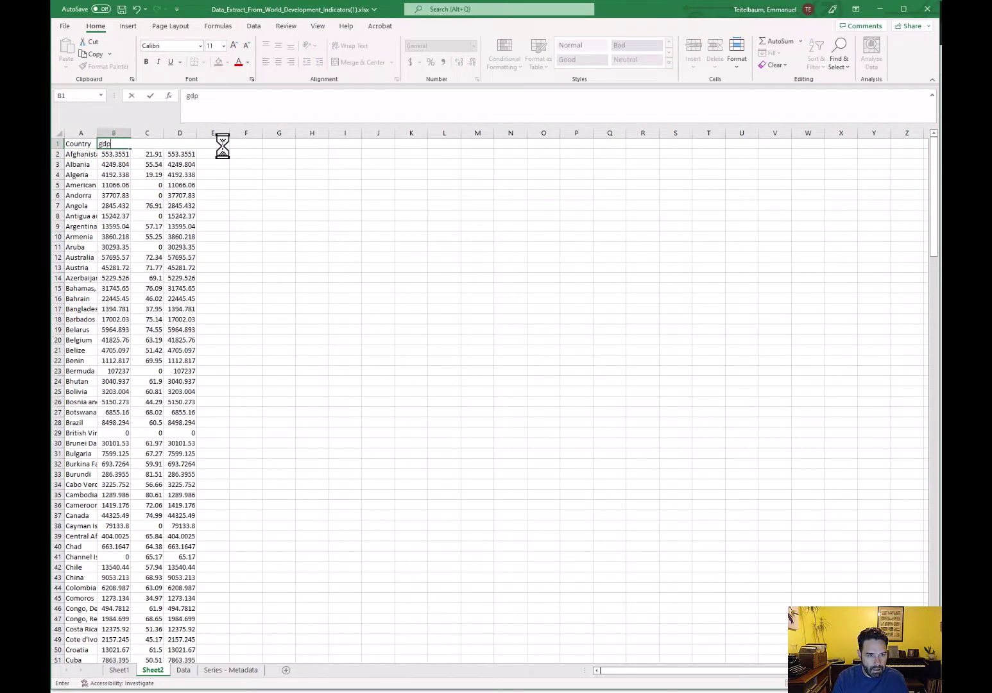
pyautogui.write('_per_capita')
pyautogui.press('Return')
pyautogui.press('Up')
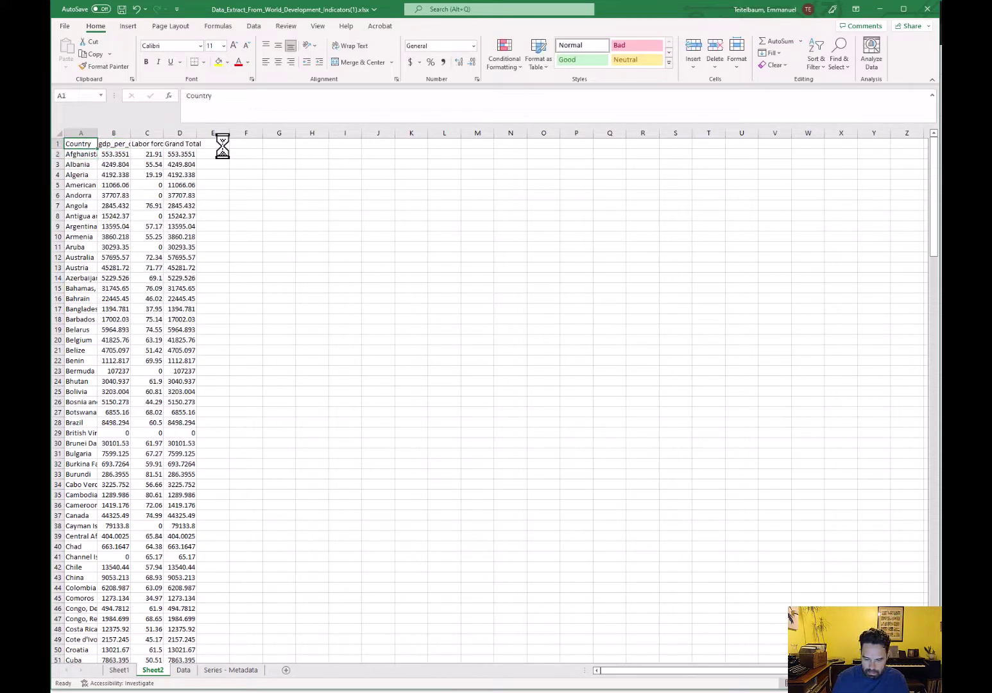
pyautogui.write('country')
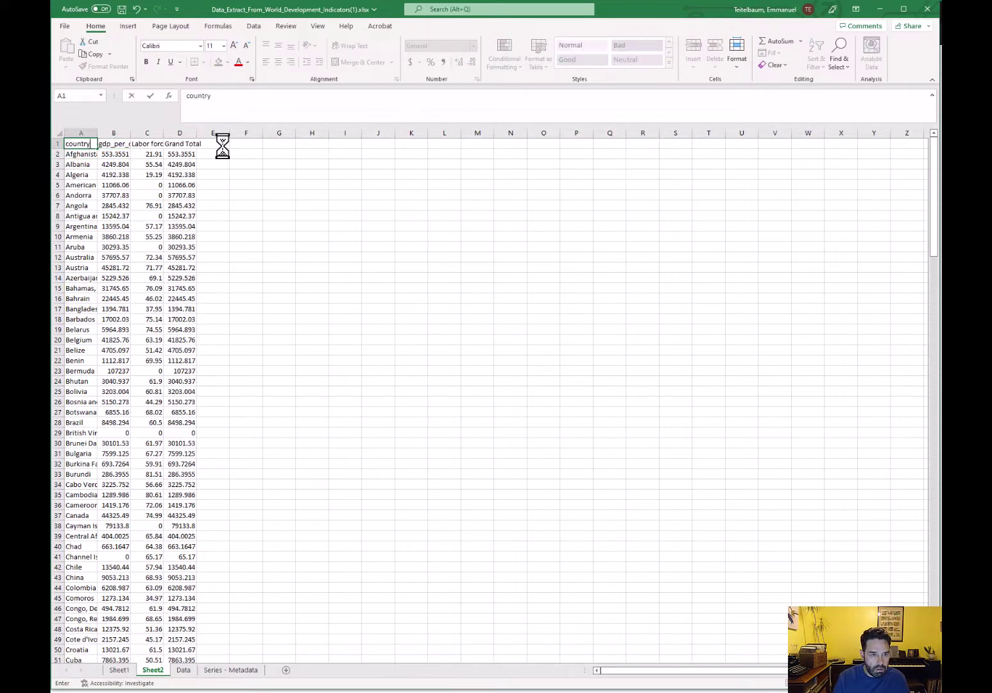
pyautogui.press('Return')
# Rename the female labor force participation header in C1 as flfp
pyautogui.press('Up')
pyautogui.press('Right')
pyautogui.press('Right')
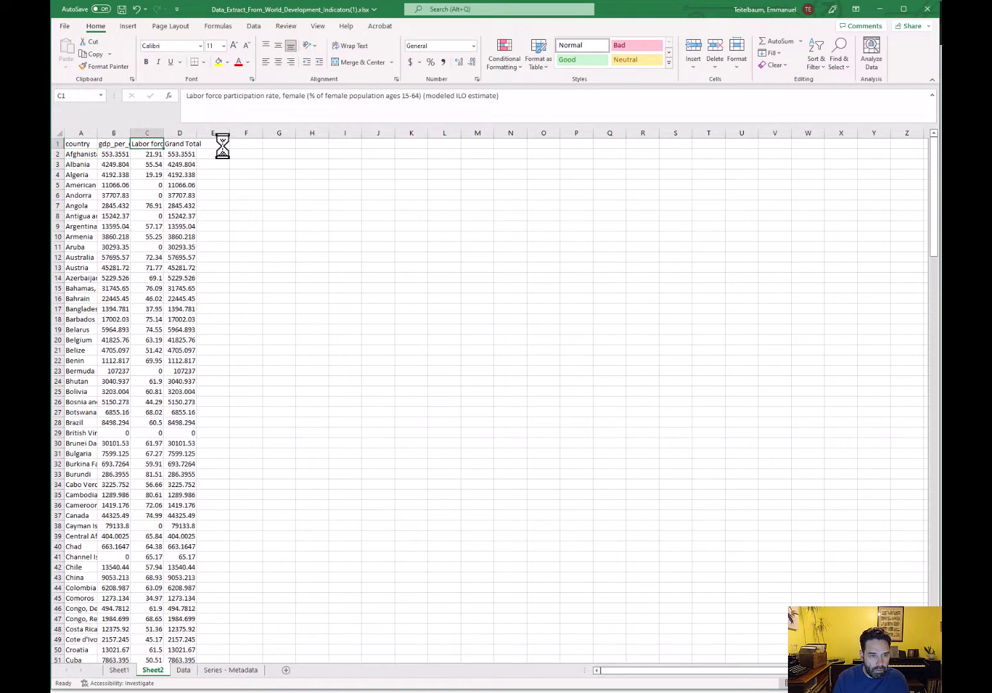
pyautogui.write('lf')
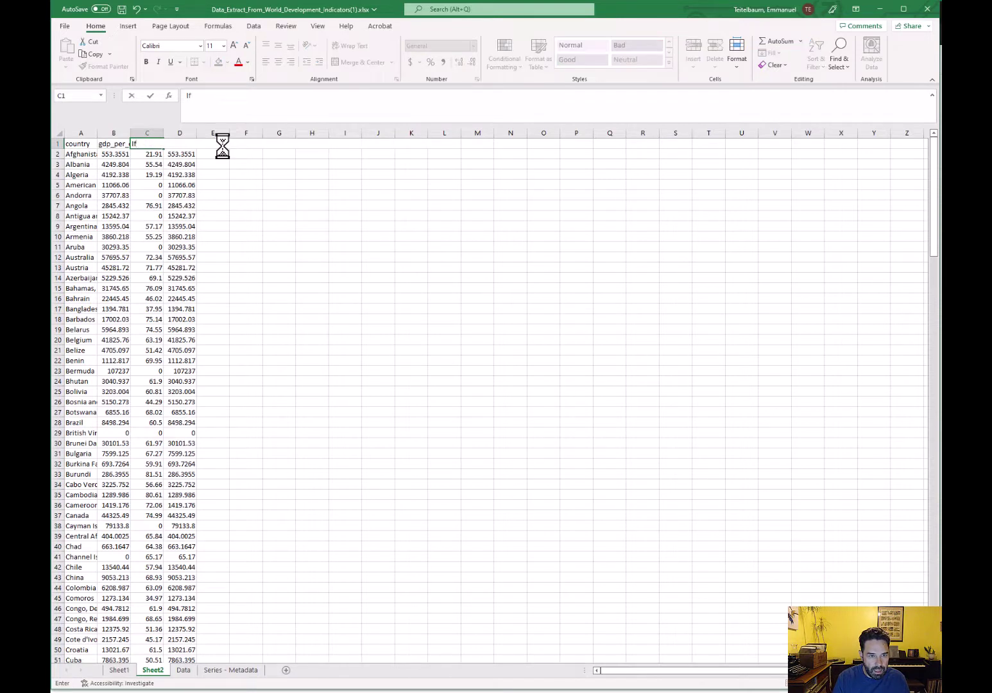
pyautogui.write('p')
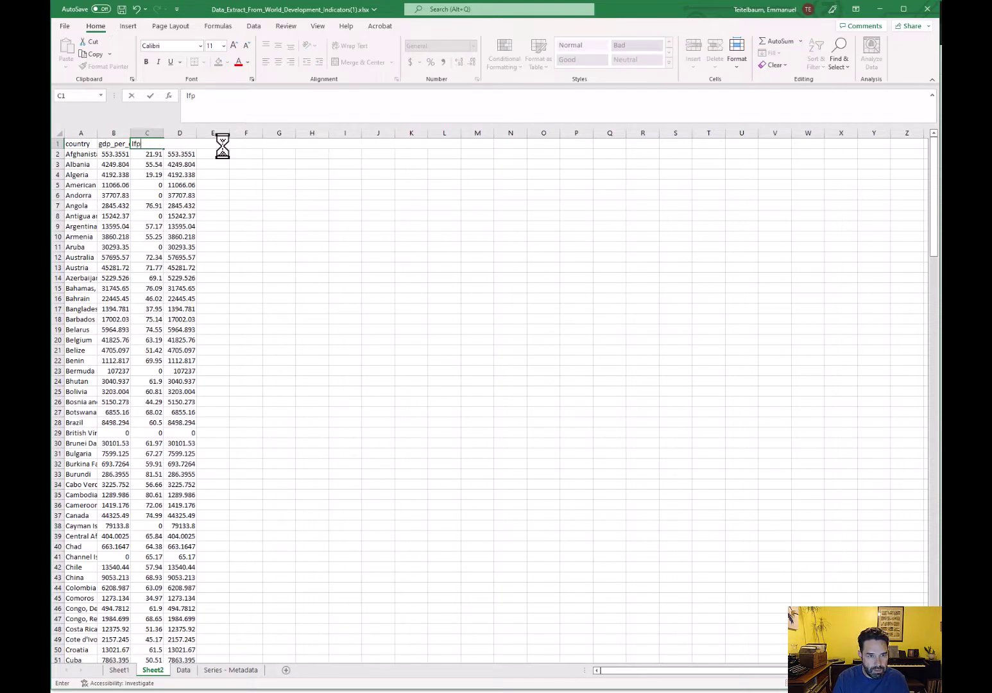
pyautogui.press('BackSpace')
pyautogui.press('BackSpace')
pyautogui.press('BackSpace')
pyautogui.write('flfp')
pyautogui.press('Return')
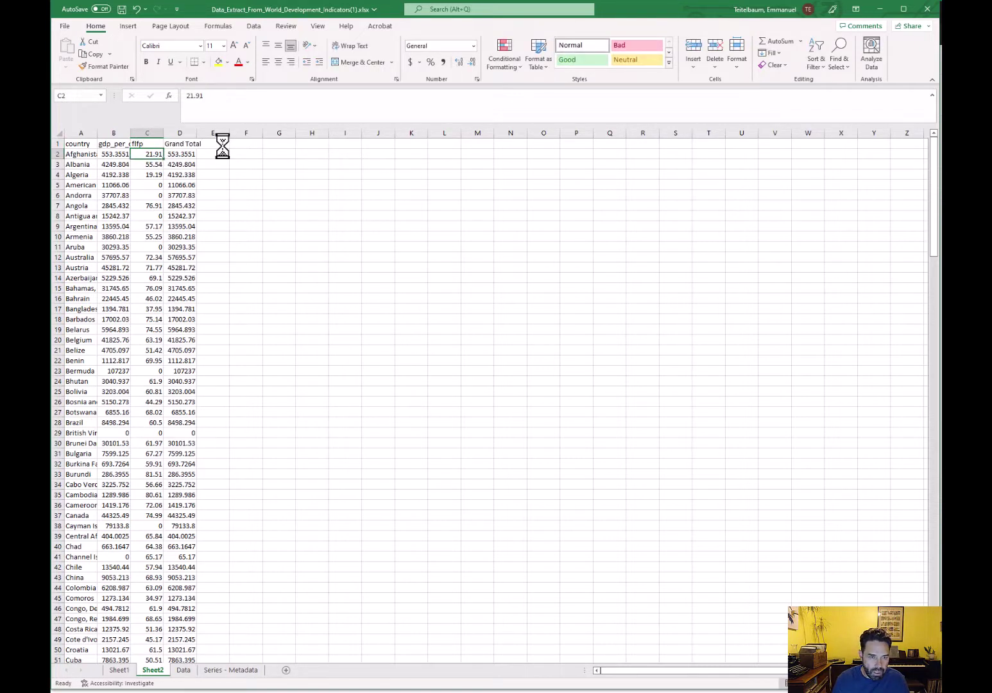
# Delete the Grand Total column D from the pasted table on Sheet2
pyautogui.press('Up')
pyautogui.press('Right')
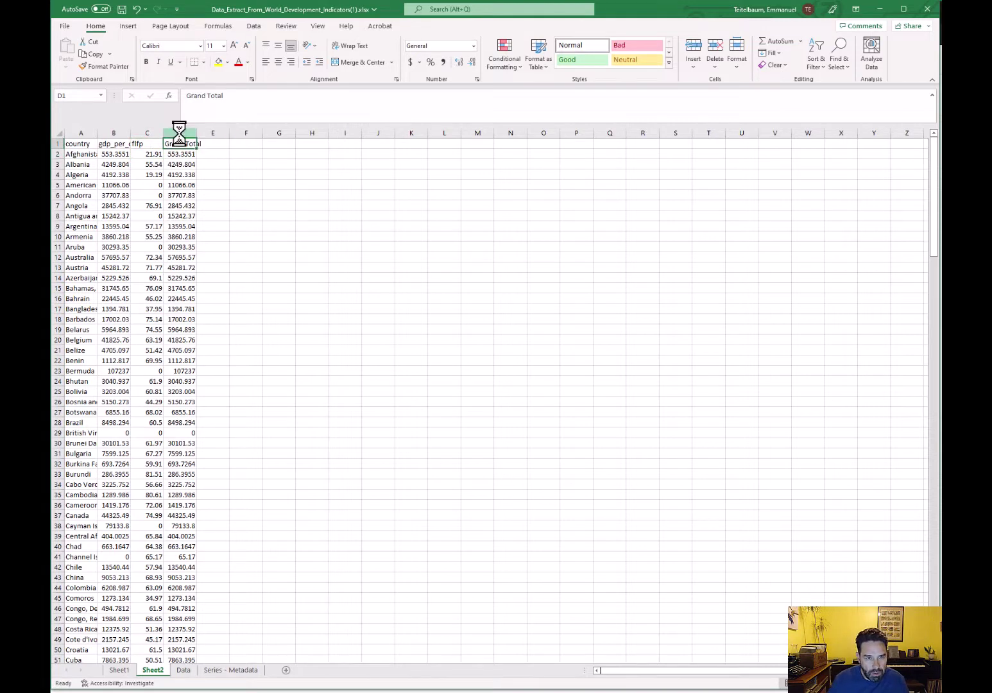
pyautogui.click(180, 133)
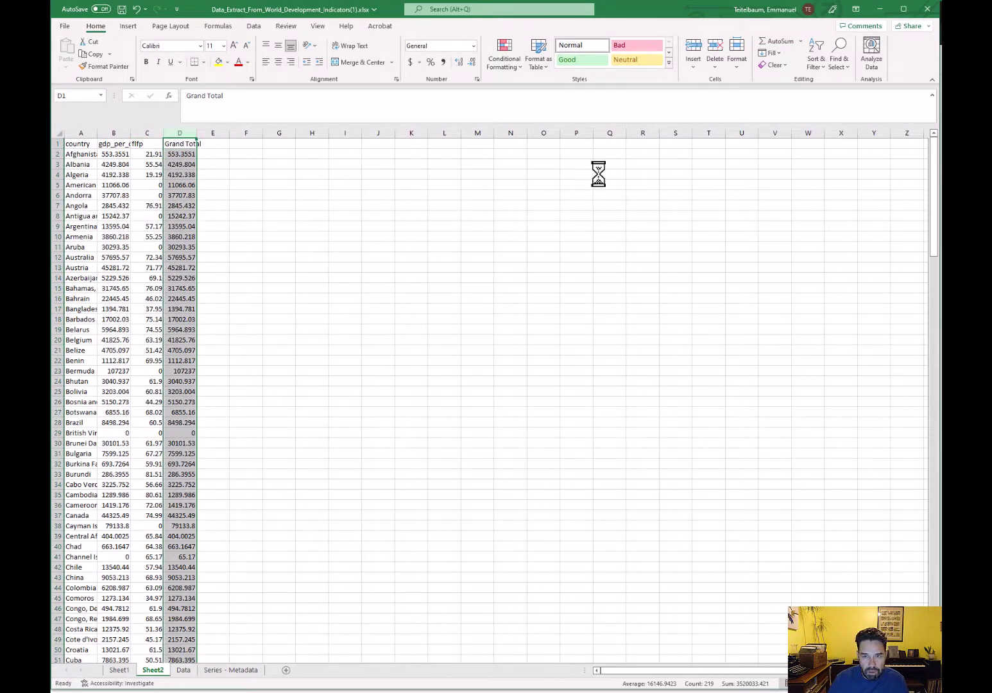
pyautogui.click(714, 65)
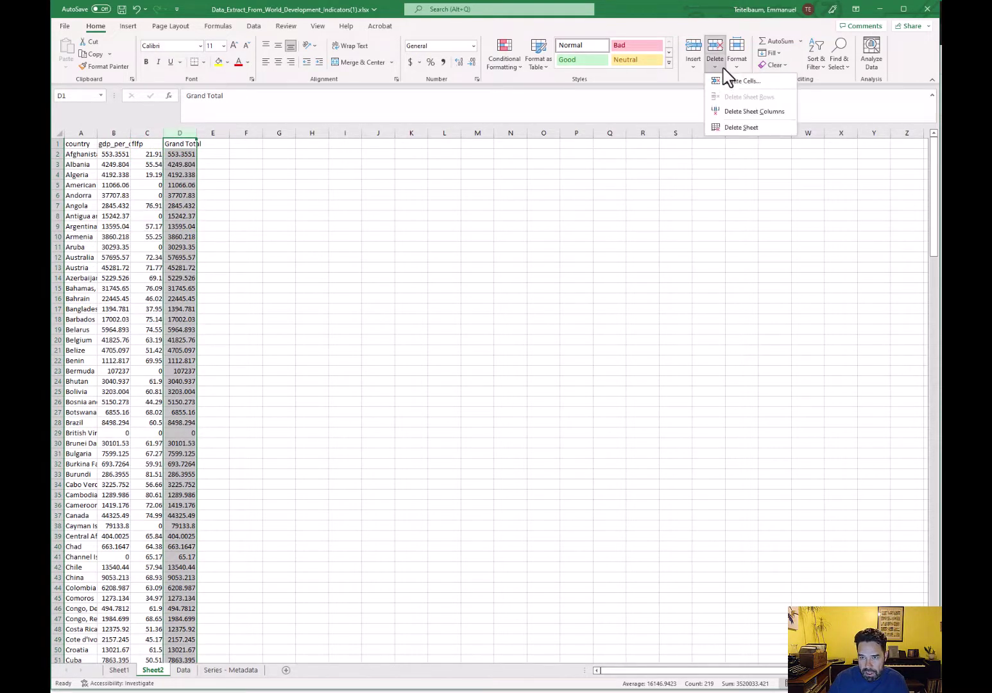
pyautogui.click(725, 112)
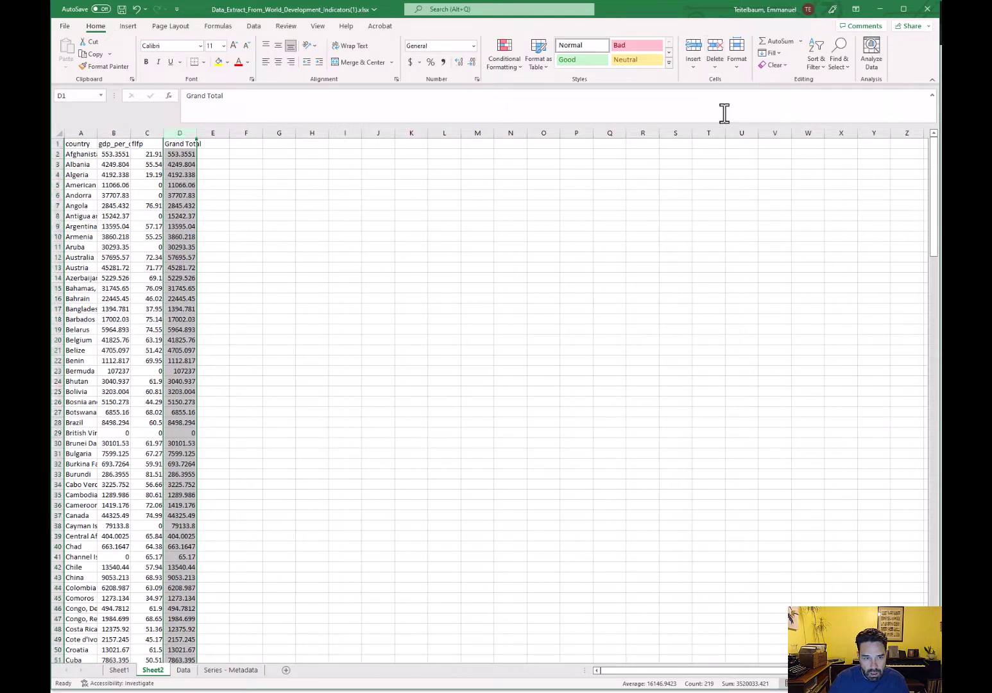
pyautogui.click(149, 157)
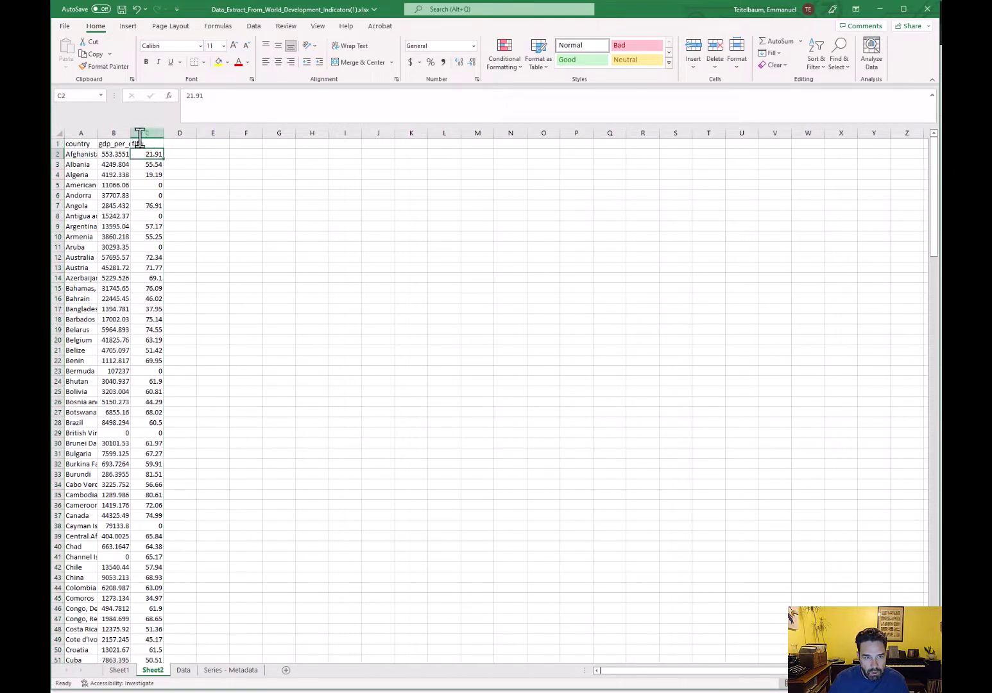
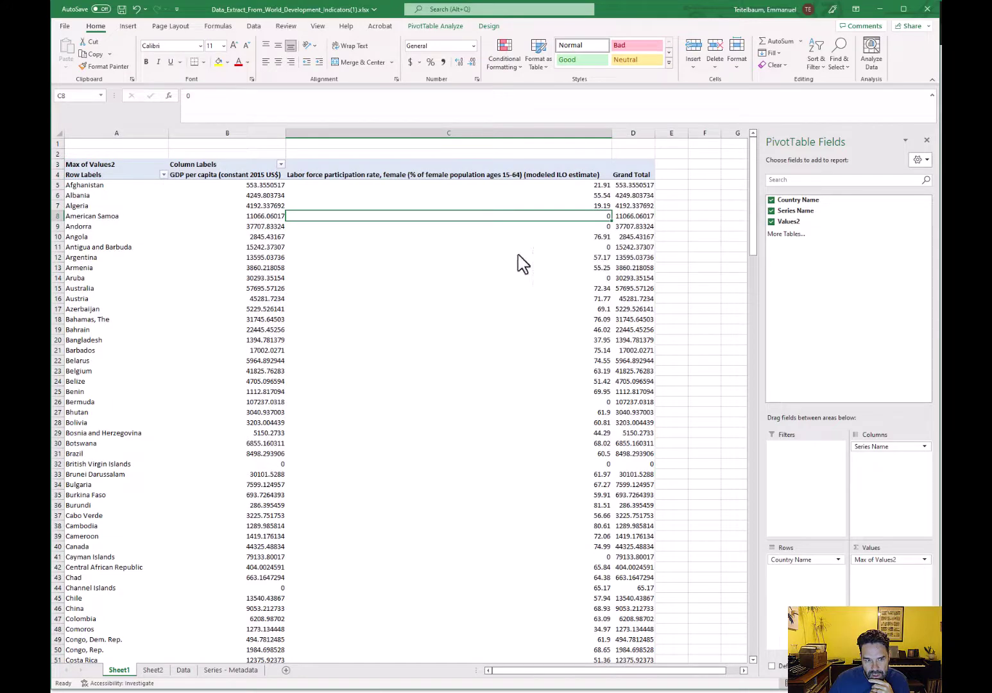
# Compare American Samoa's labor force entry on the Data sheet with its value in the Sheet1 PivotTable
pyautogui.click(183, 669)
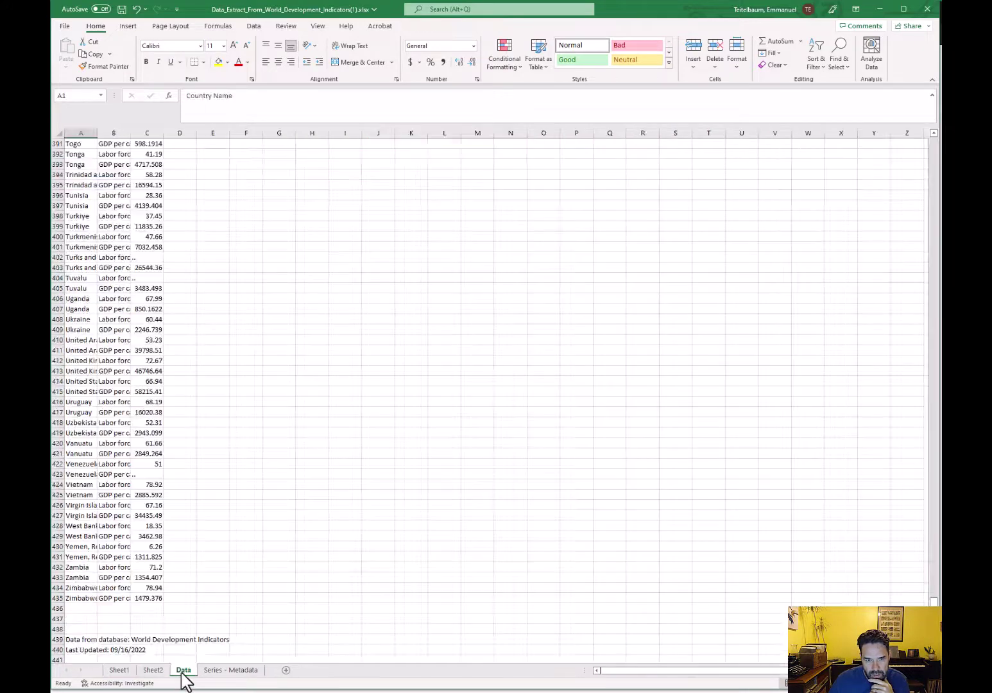
pyautogui.scroll(7, 257, 280)
pyautogui.scroll(8, 577, 346)
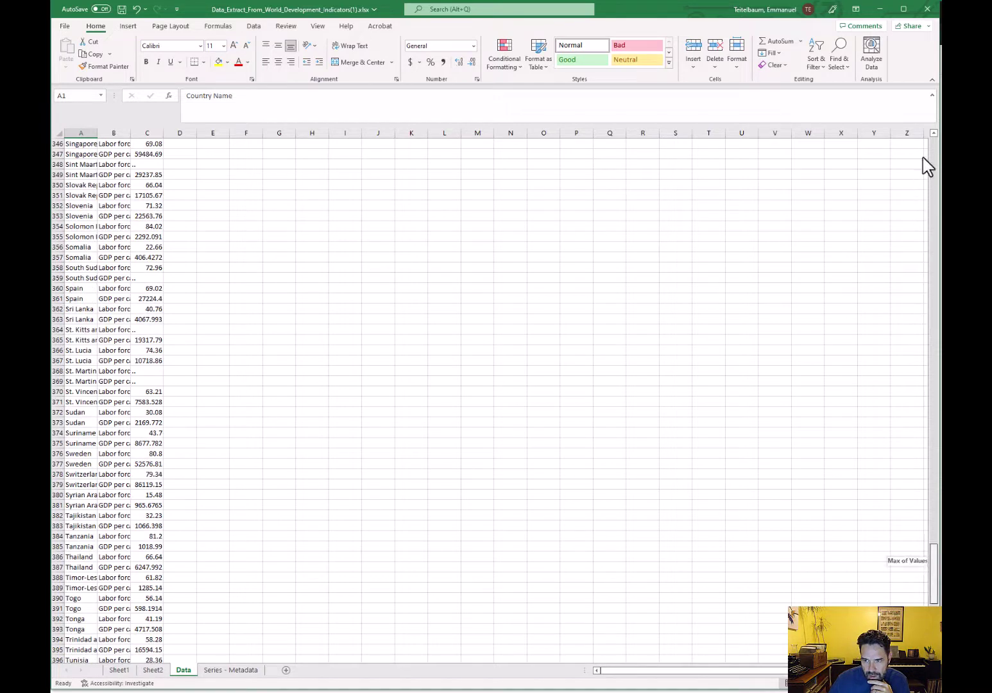
pyautogui.click(934, 142)
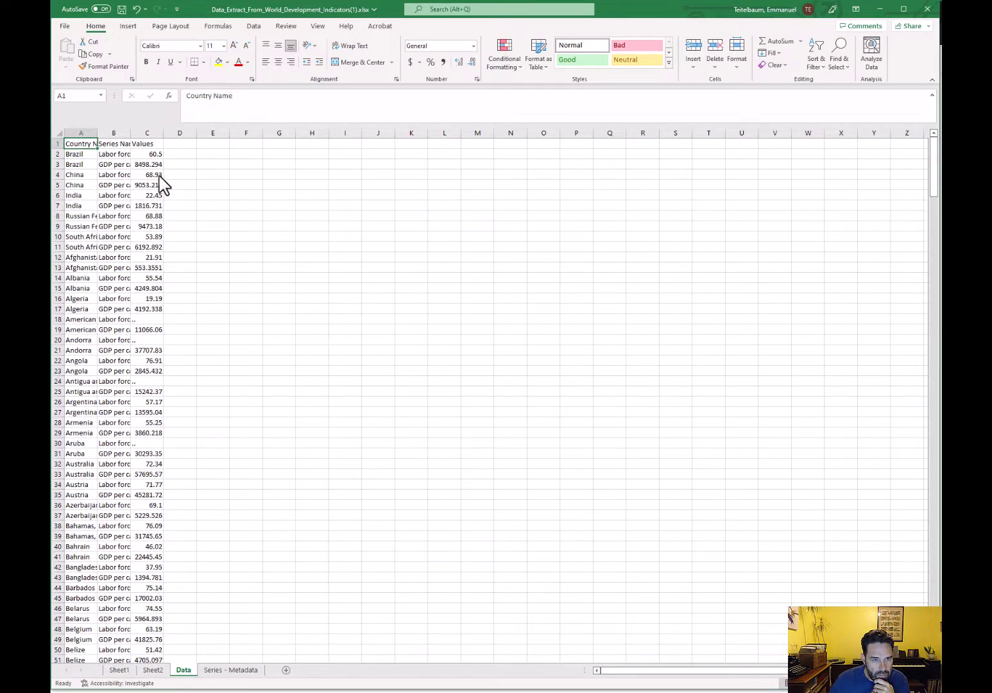
pyautogui.click(156, 321)
pyautogui.click(72, 321)
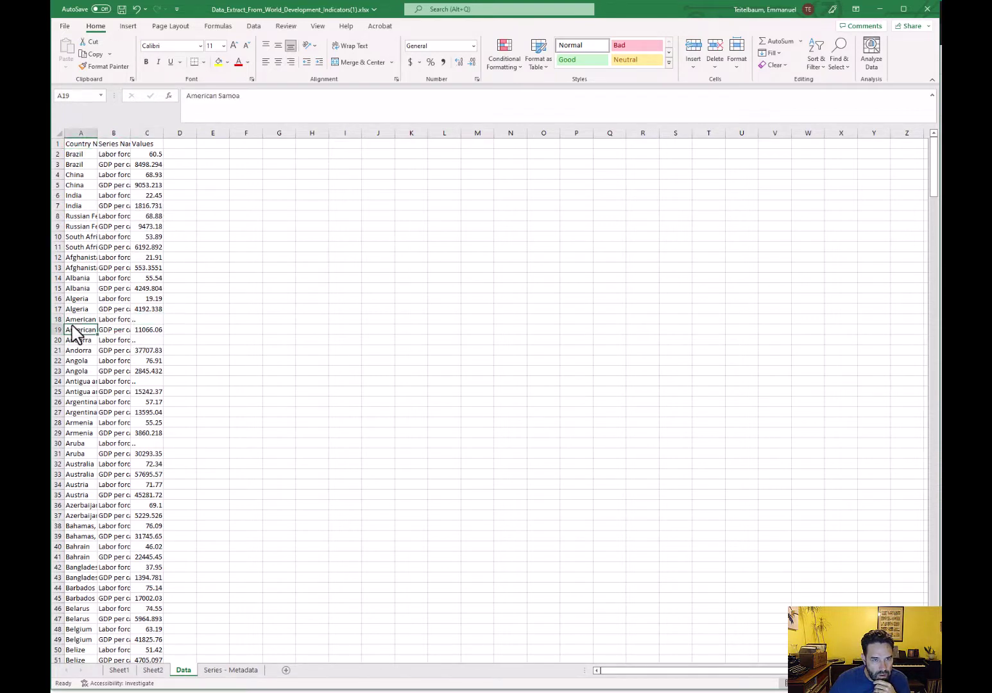
pyautogui.moveTo(72, 324); pyautogui.dragTo(145, 328)
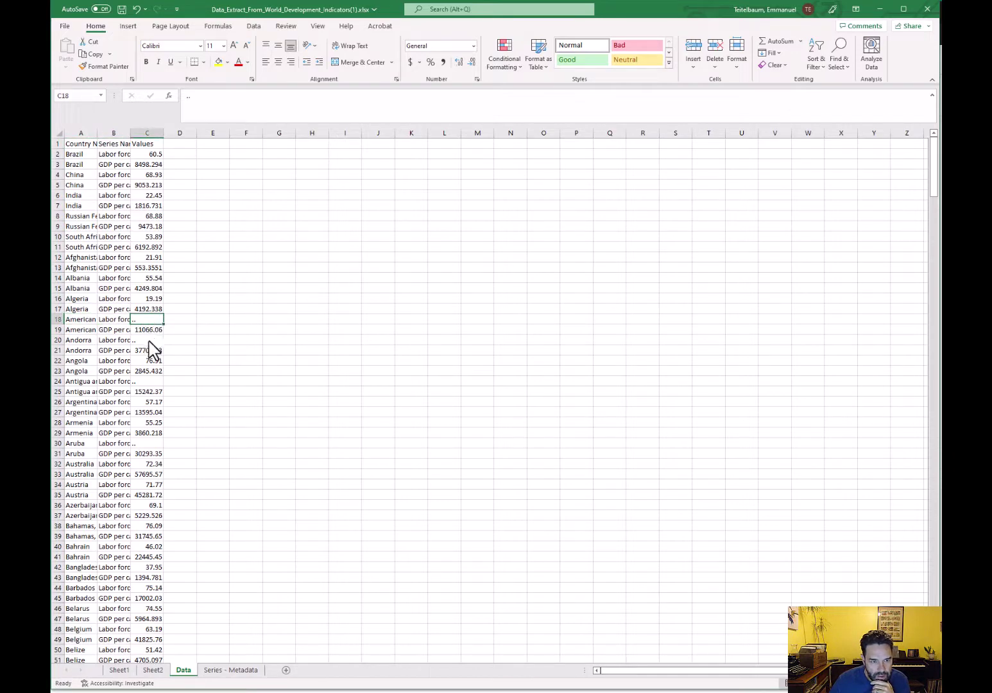
pyautogui.click(116, 670)
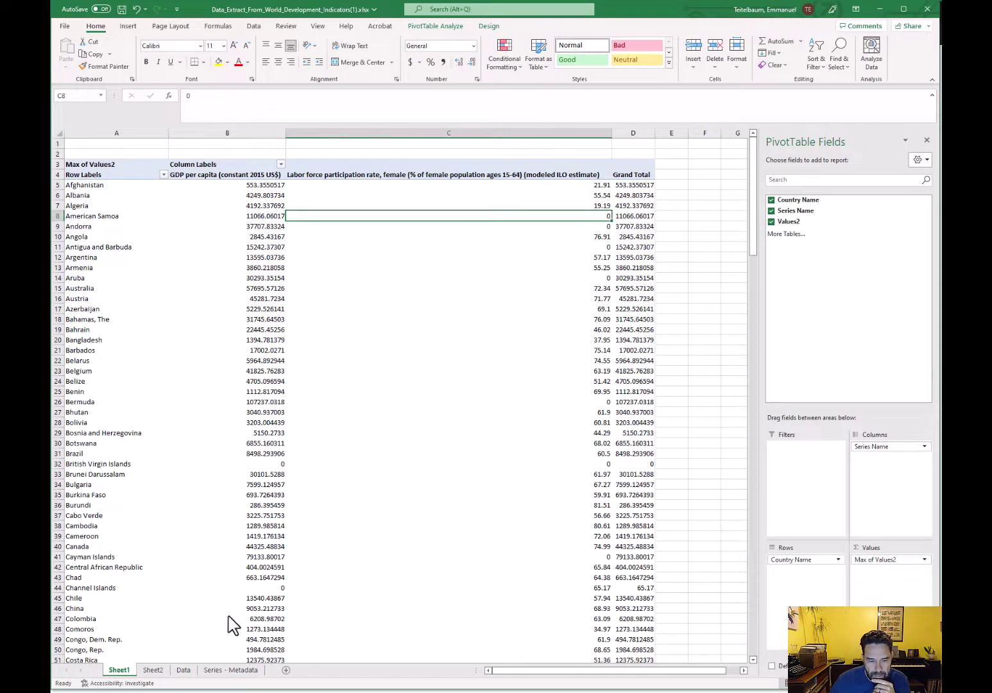
pyautogui.click(183, 671)
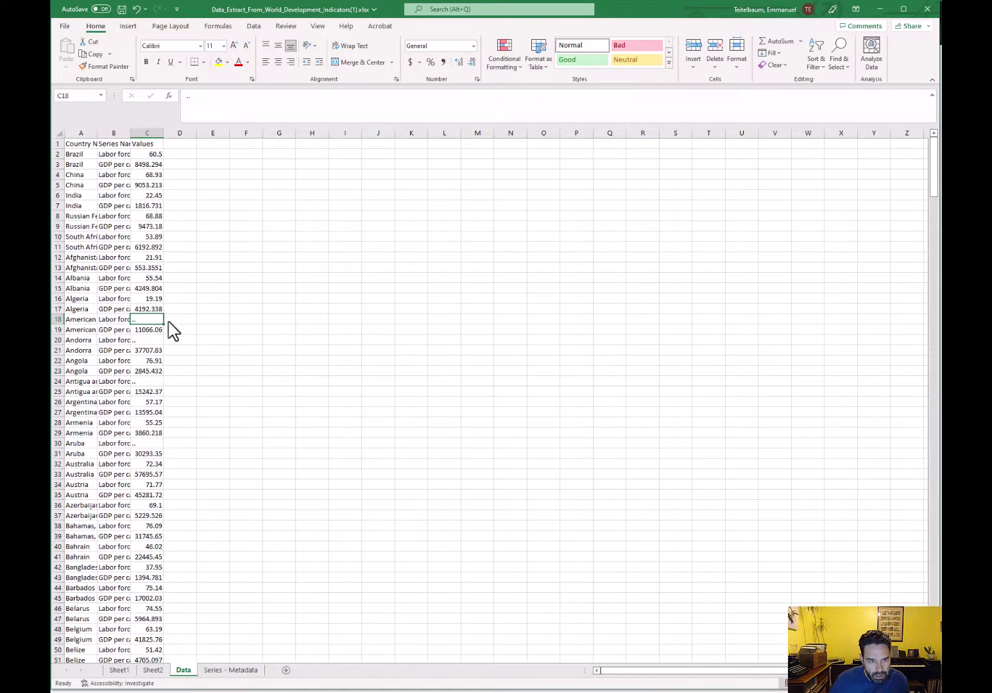
# Rename Sheet2, which holds the cleaned table, as scatterplot
pyautogui.click(151, 670)
pyautogui.rightClick(153, 670)
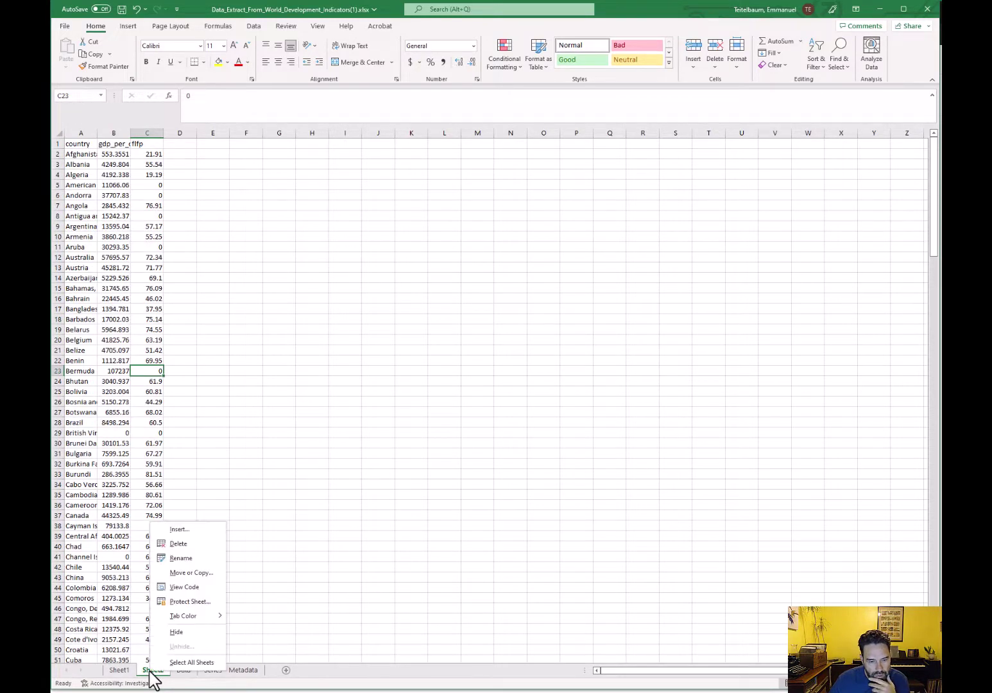
pyautogui.click(184, 558)
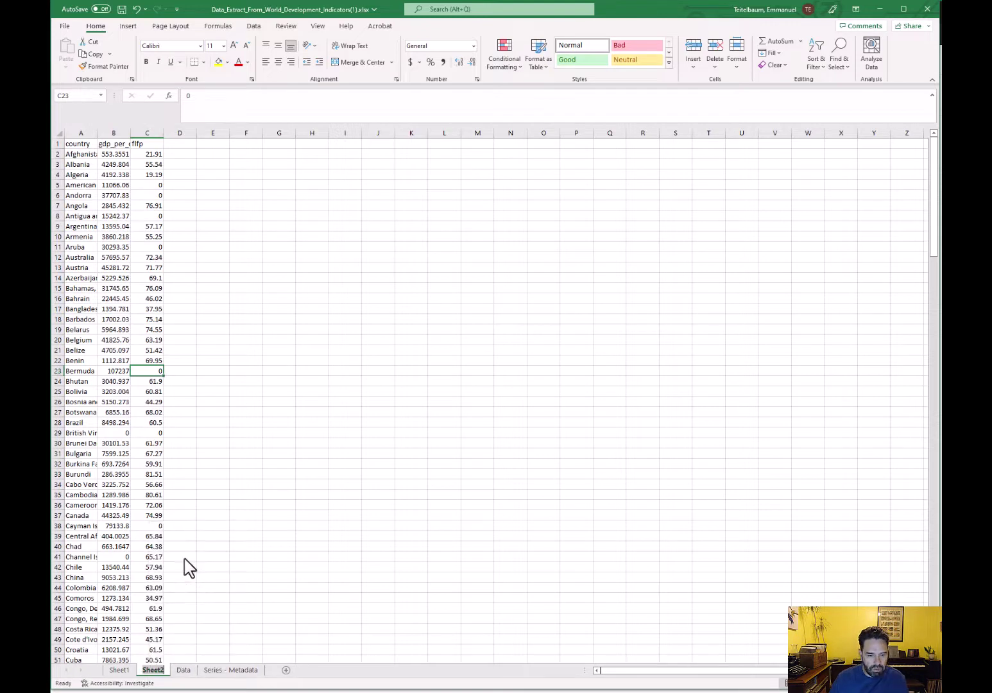
pyautogui.write('scat')
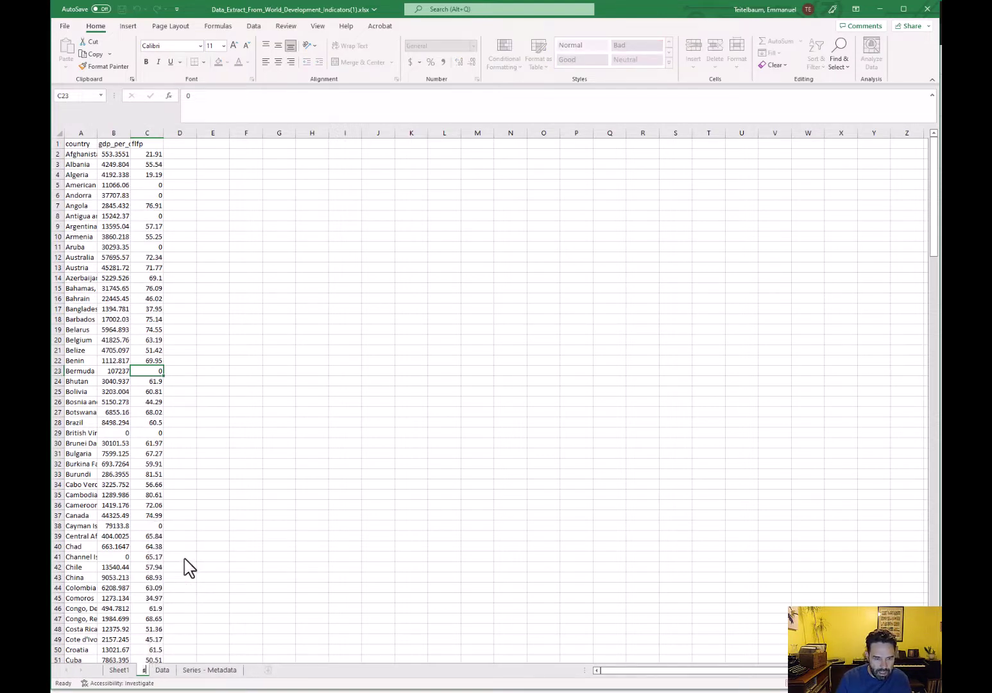
pyautogui.press('BackSpace')
pyautogui.press('BackSpace')
pyautogui.write('atte')
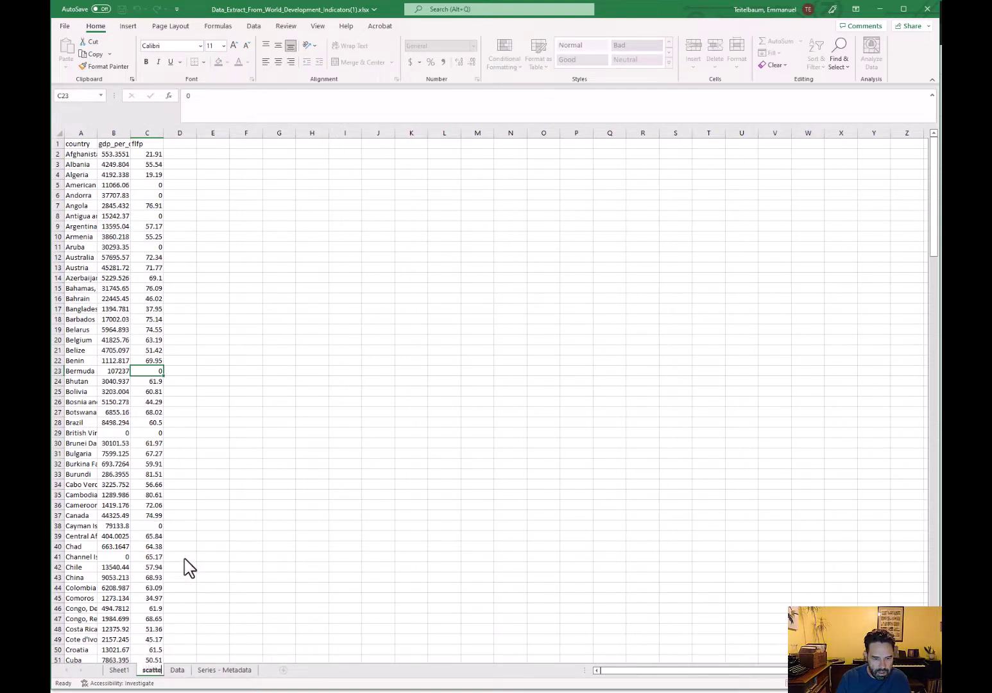
pyautogui.write('rplot')
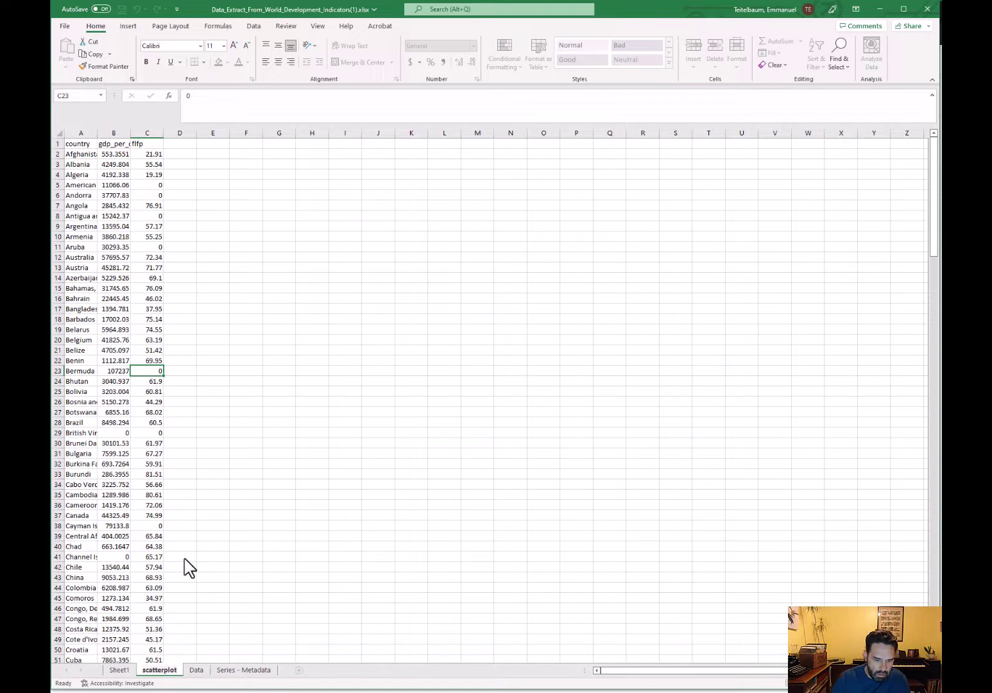
pyautogui.click(189, 567)
pyautogui.click(160, 155)
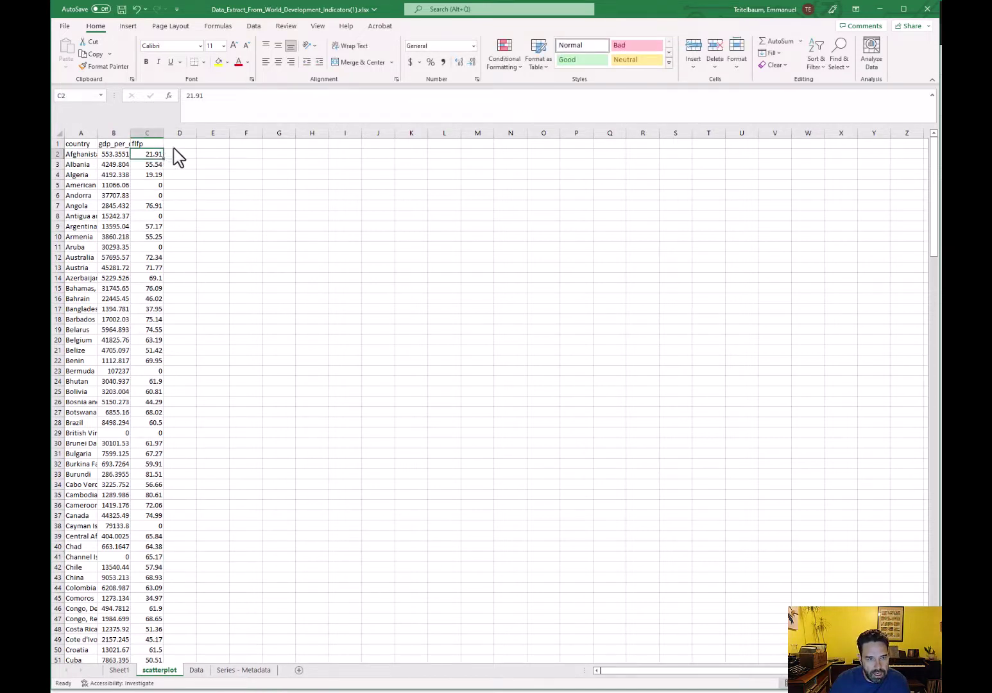
# Rename Sheet1, which holds the PivotTable, as pivot_table
pyautogui.click(130, 671)
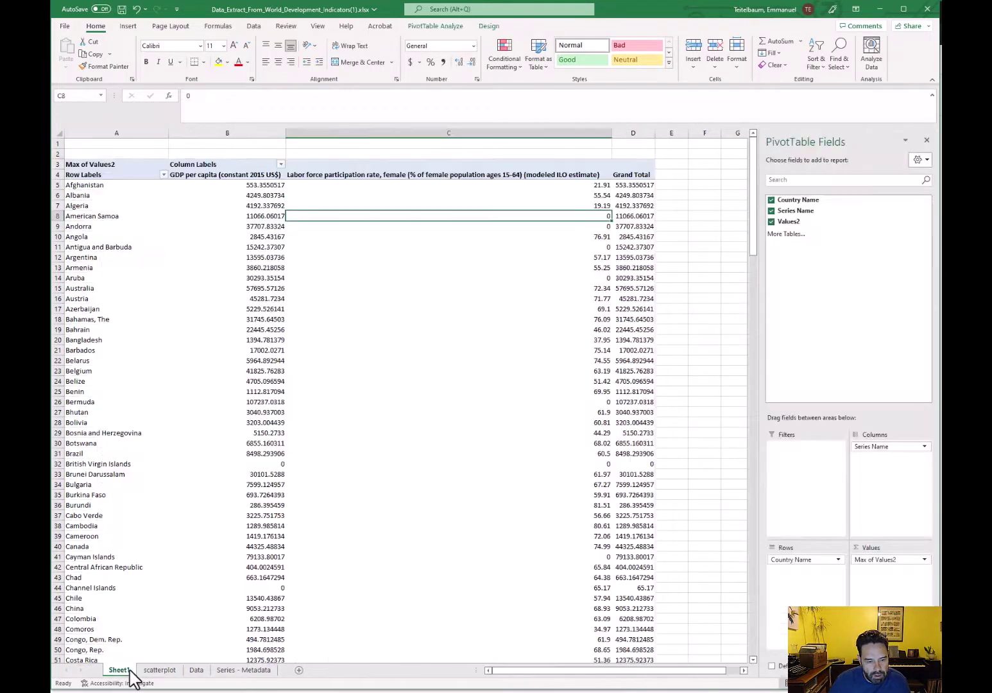
pyautogui.rightClick(130, 669)
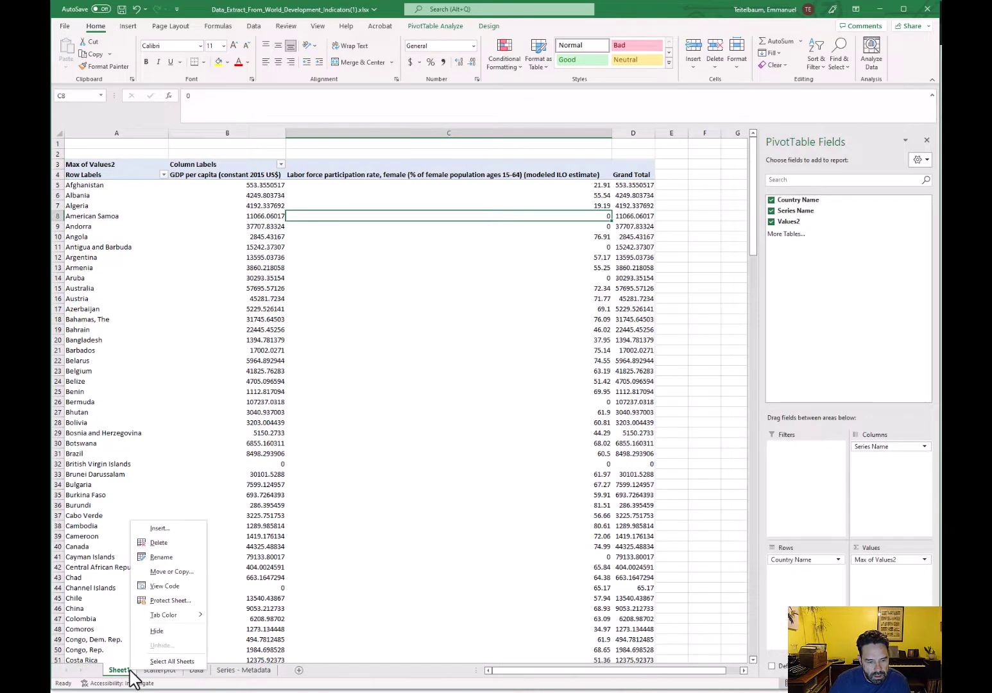
pyautogui.click(184, 556)
pyautogui.write('pl')
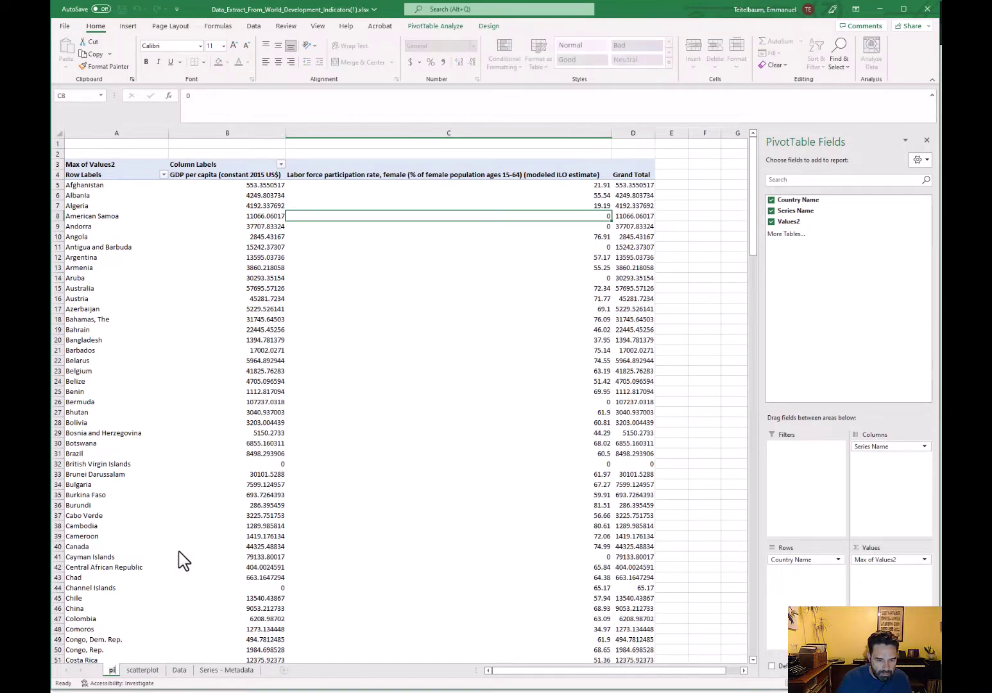
pyautogui.write('vot_table')
pyautogui.press('Return')
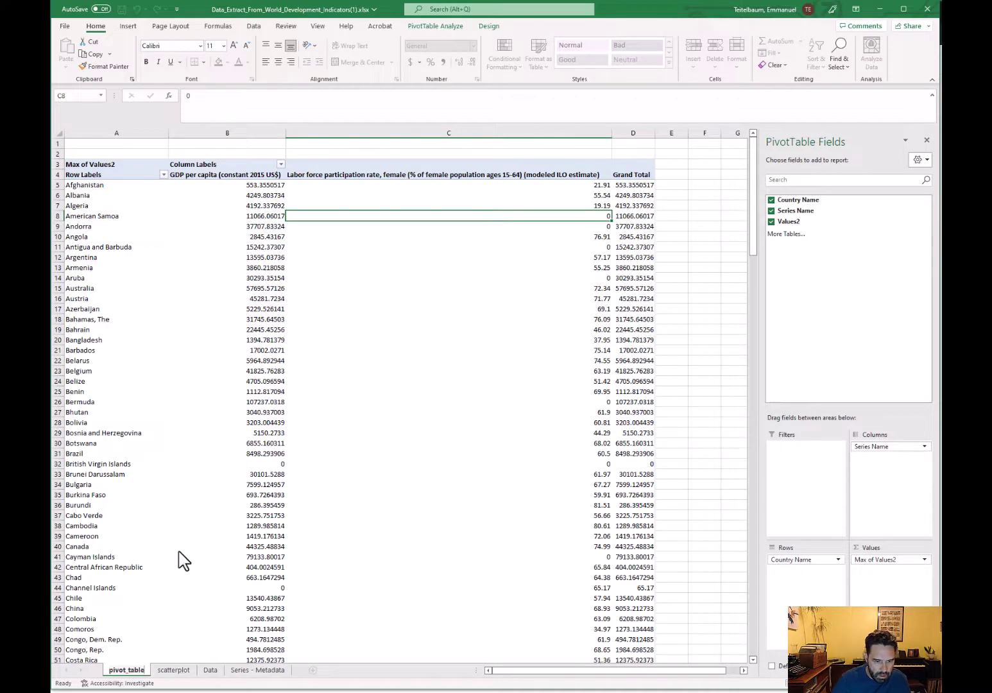
pyautogui.click(179, 550)
# Sort the table on the scatterplot sheet by the flfp column from smallest to largest
pyautogui.click(174, 669)
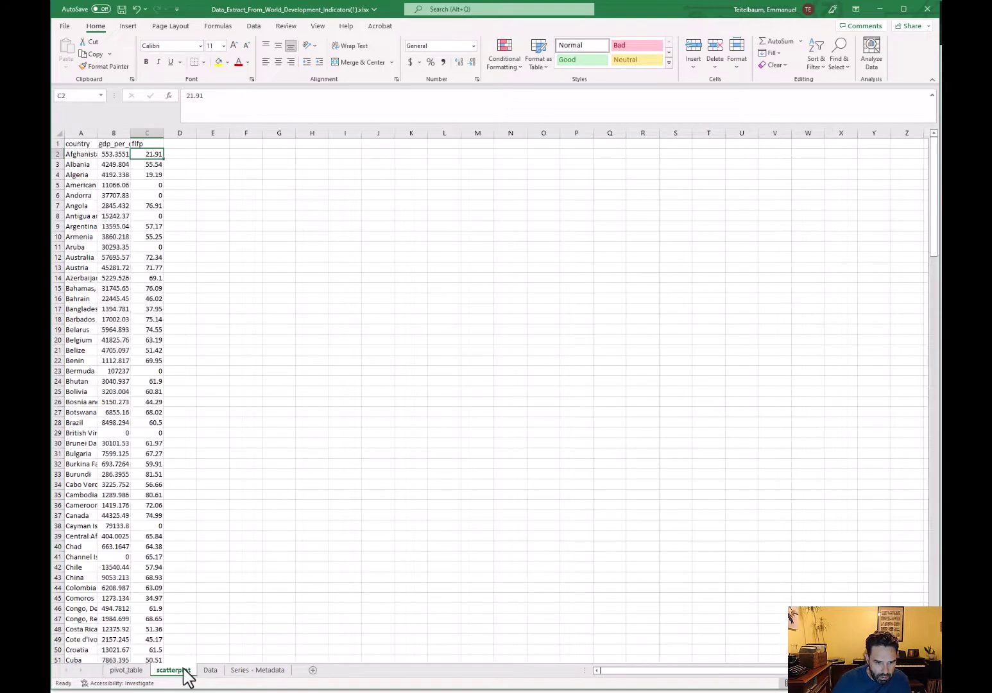
pyautogui.click(156, 186)
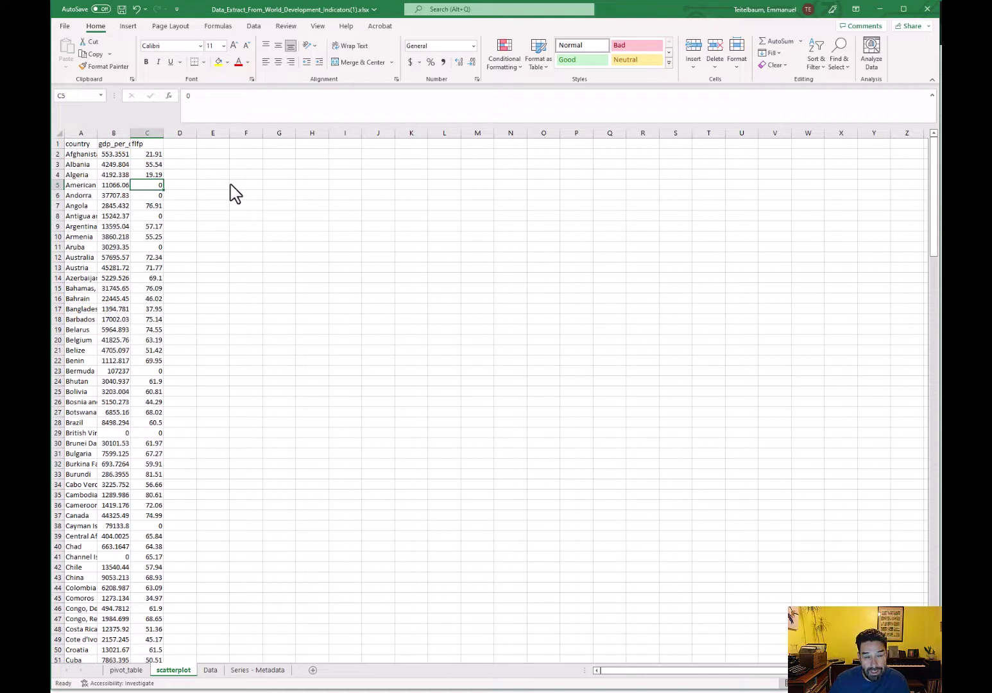
pyautogui.press('Up')
pyautogui.press('Up')
pyautogui.press('Up')
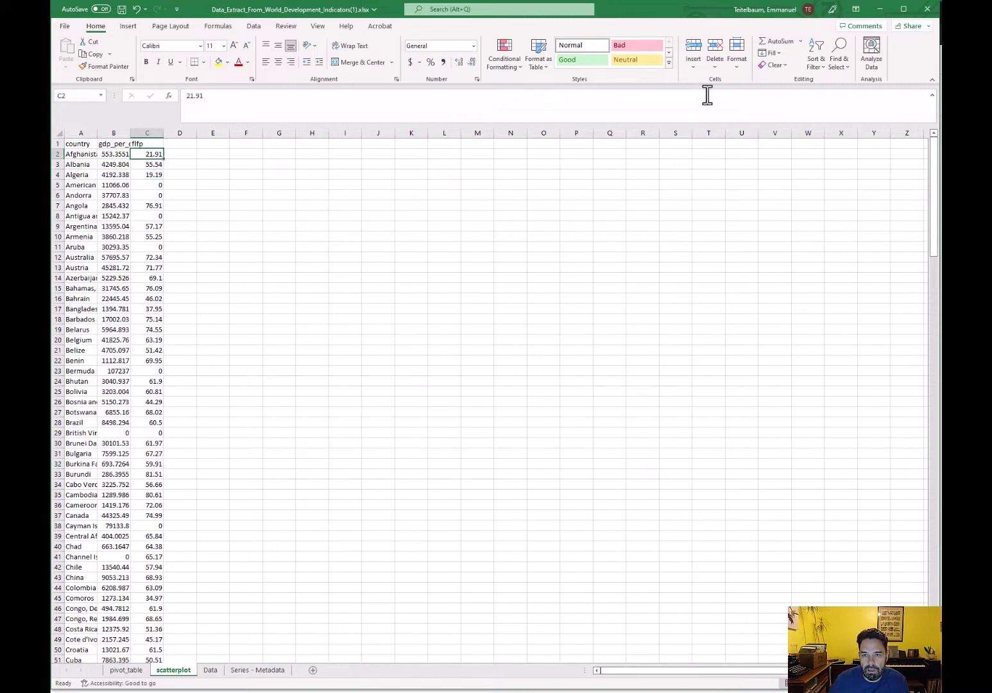
pyautogui.click(815, 62)
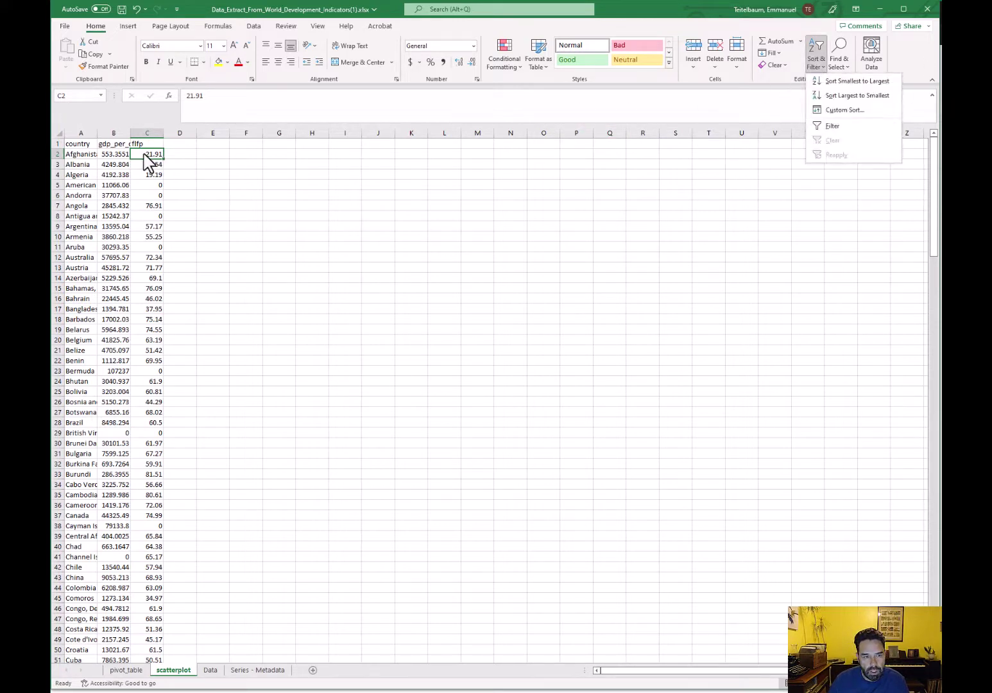
pyautogui.click(144, 155)
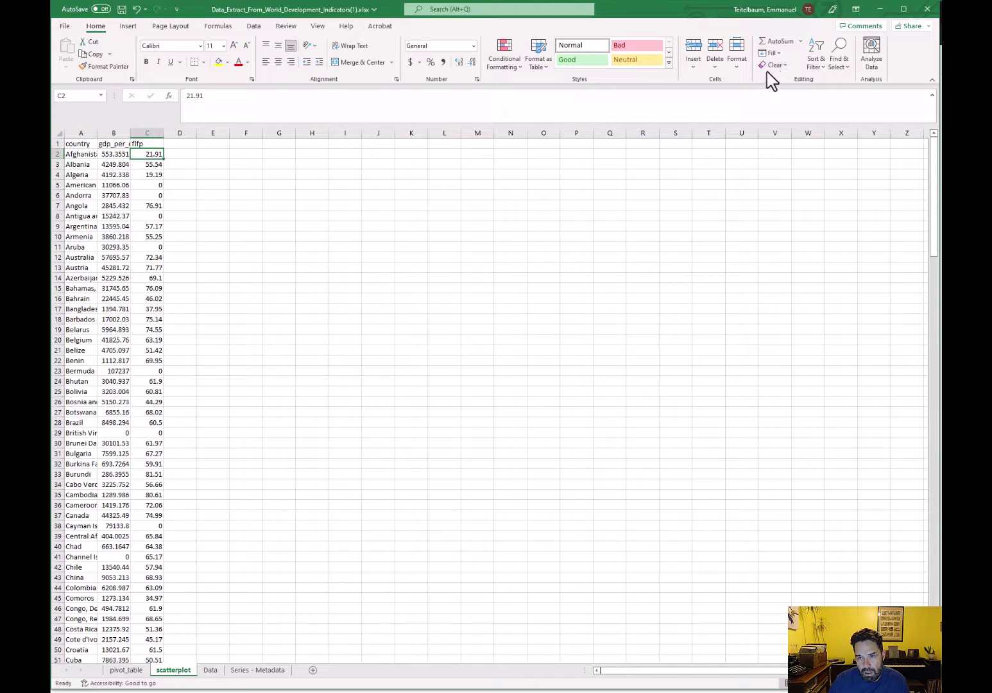
pyautogui.click(815, 64)
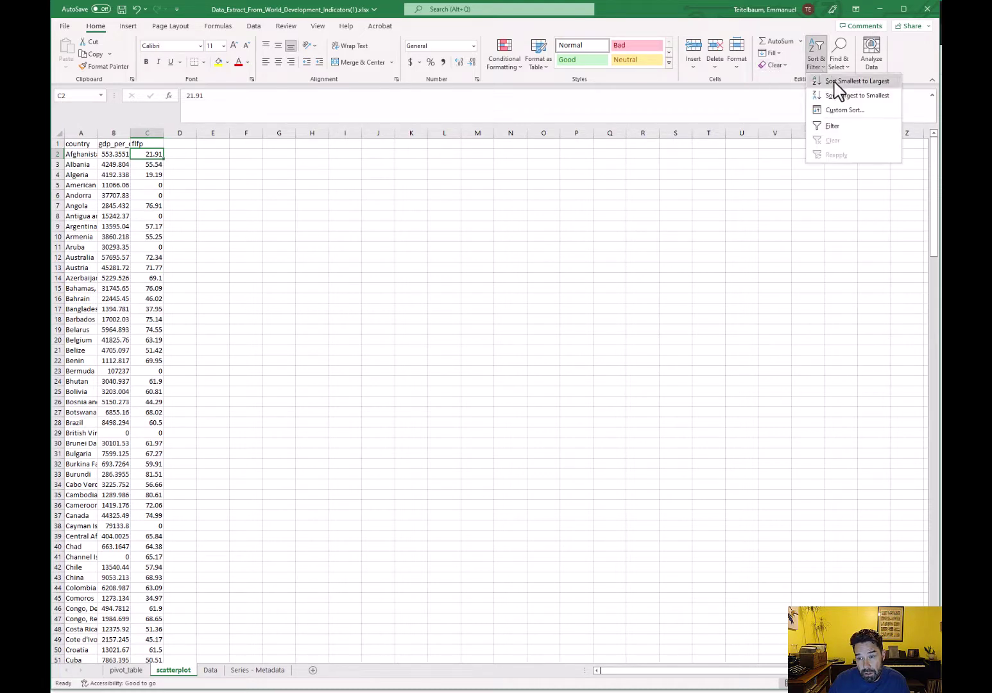
pyautogui.click(839, 82)
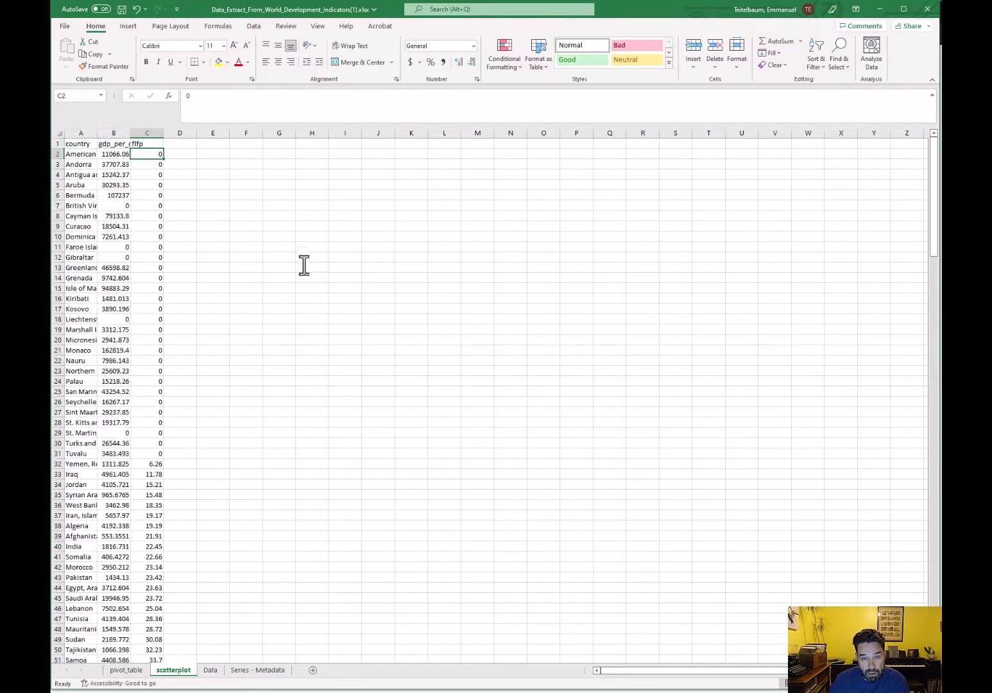
# Delete sheet rows 2 through 31, the countries from American Samoa to Tuvalu whose flfp is 0
pyautogui.click(154, 454)
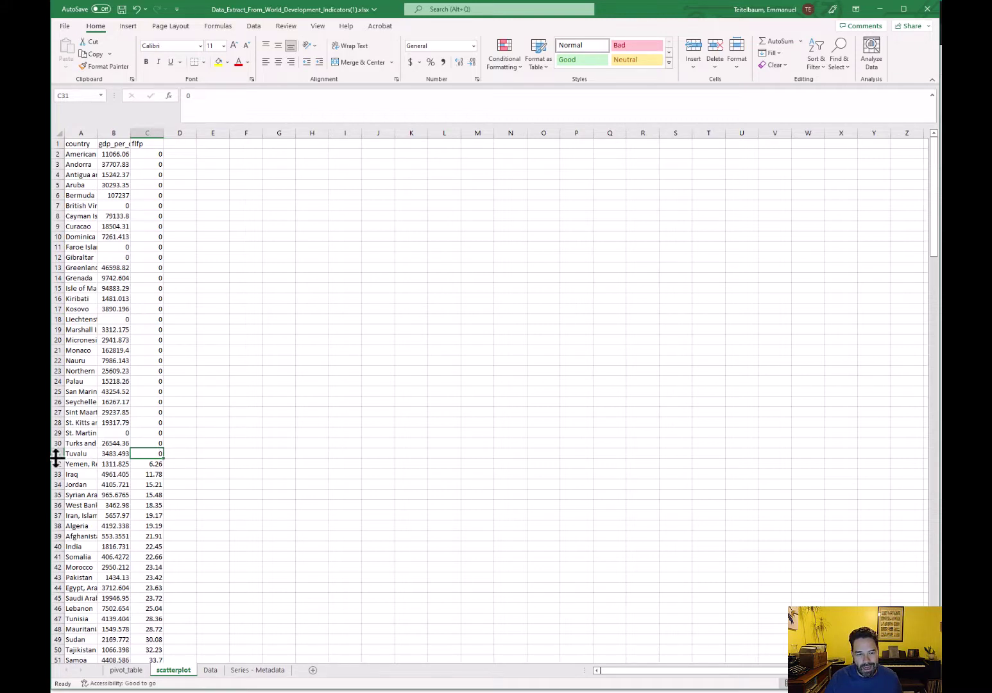
pyautogui.moveTo(56, 458); pyautogui.dragTo(56, 390)
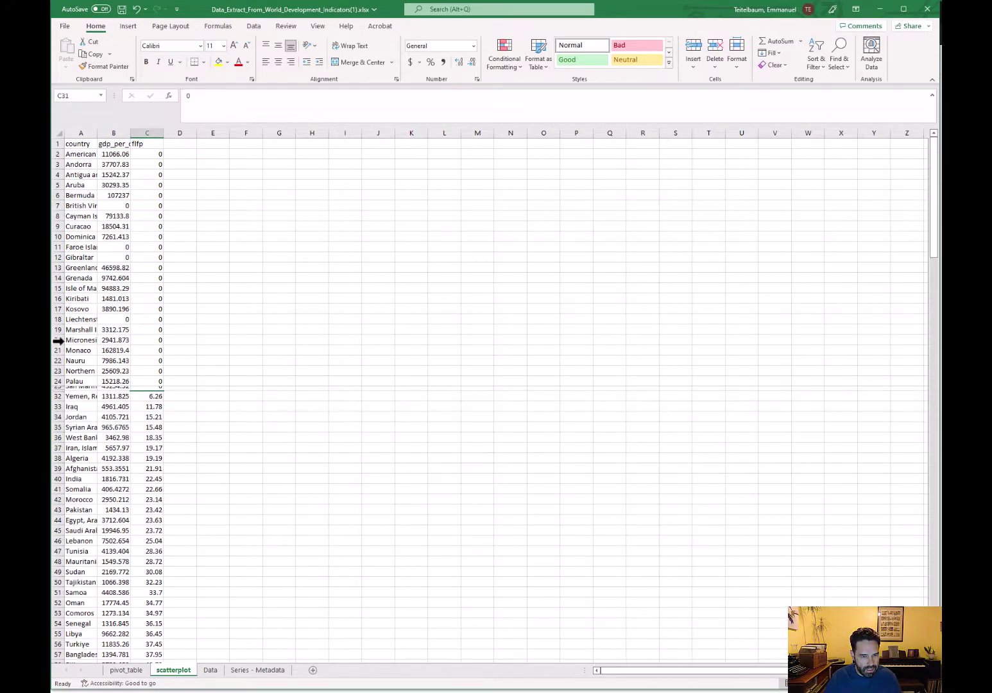
pyautogui.hotkey('ctrl', 'z')
pyautogui.moveTo(52, 454); pyautogui.dragTo(55, 145)
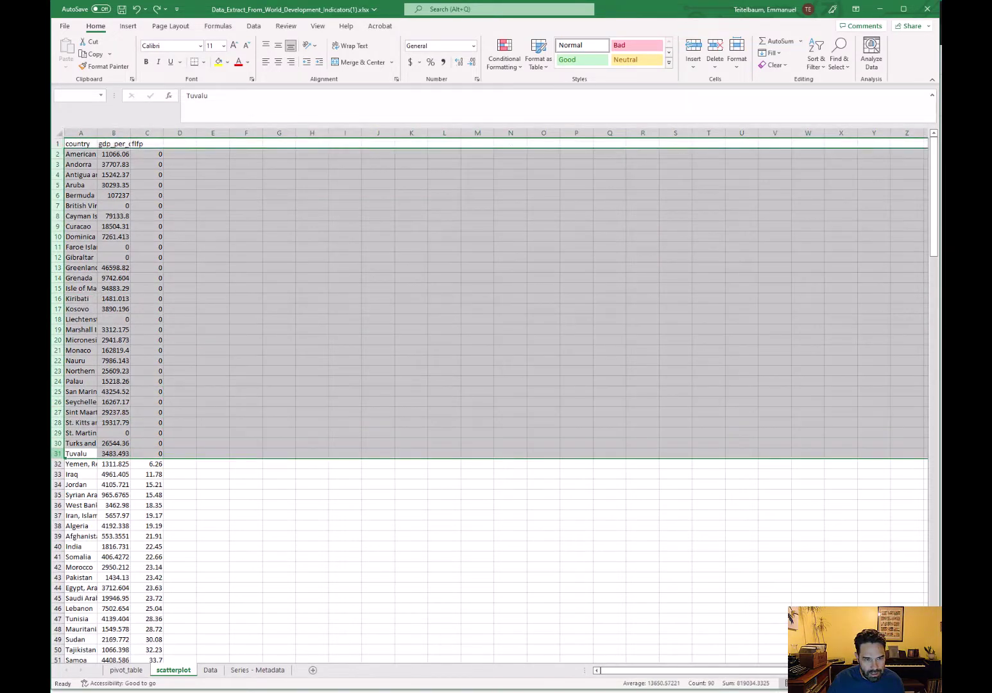
pyautogui.click(714, 64)
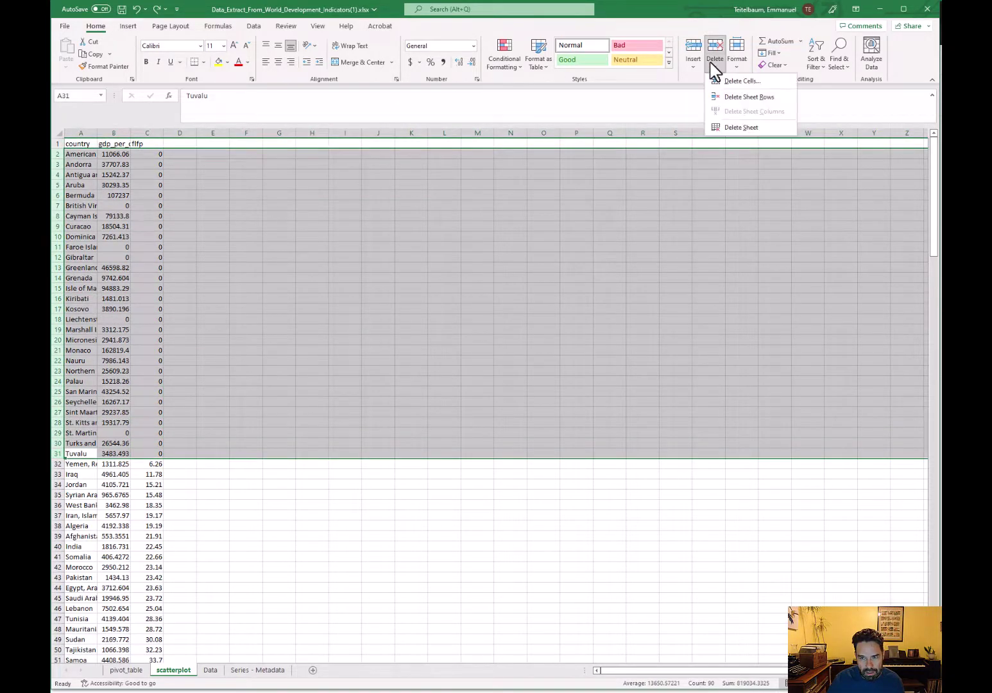
pyautogui.click(728, 97)
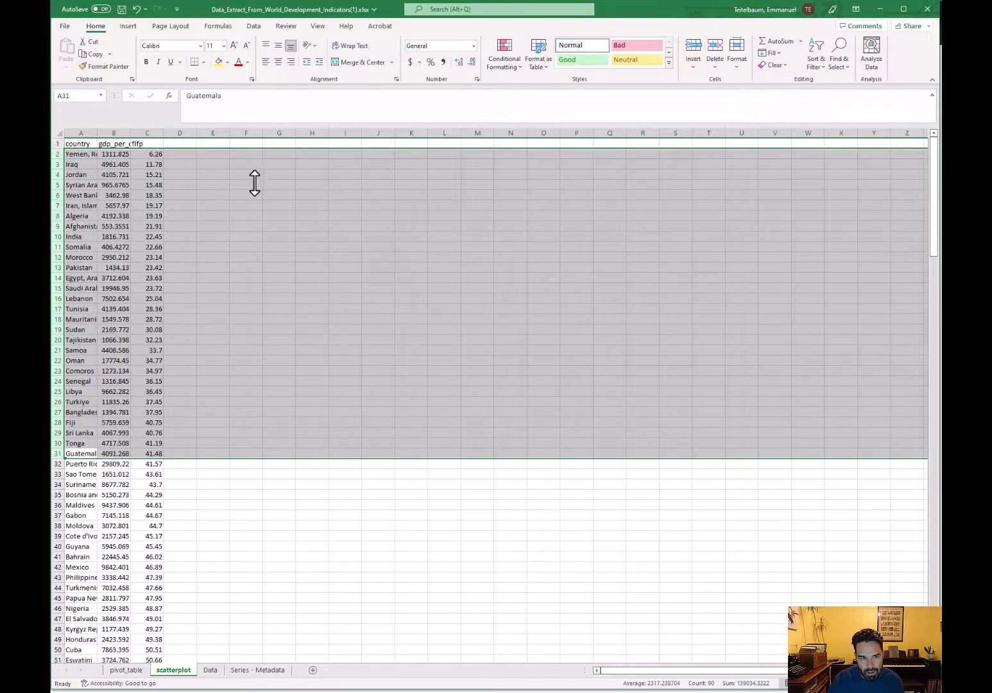
# Sort the table on the scatterplot sheet by the gdp_per_capita column from smallest to largest
pyautogui.click(176, 165)
pyautogui.click(119, 153)
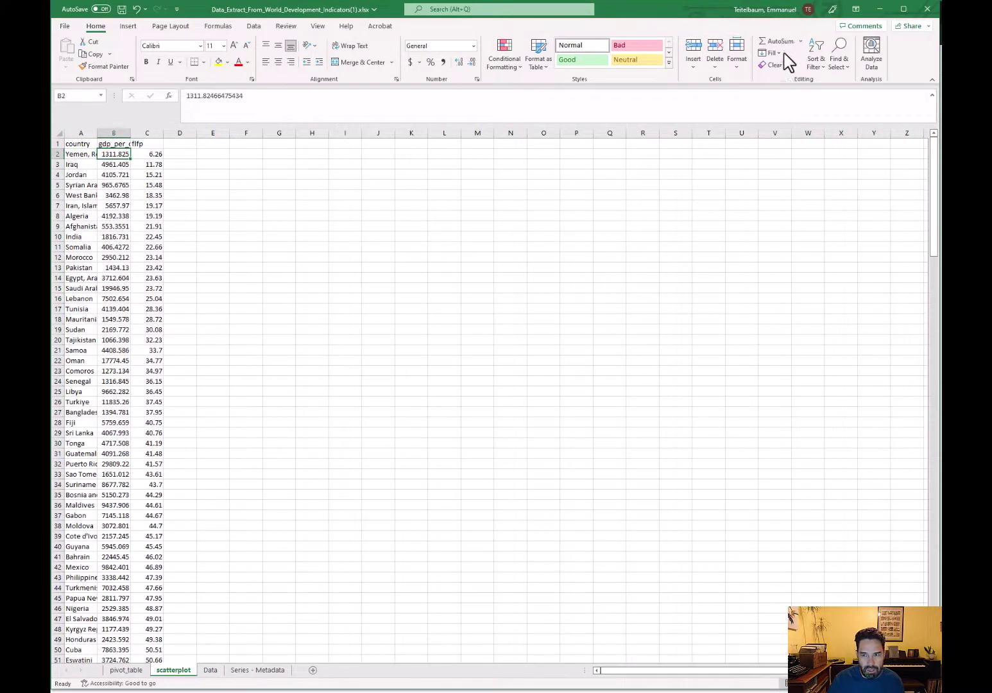
pyautogui.click(816, 63)
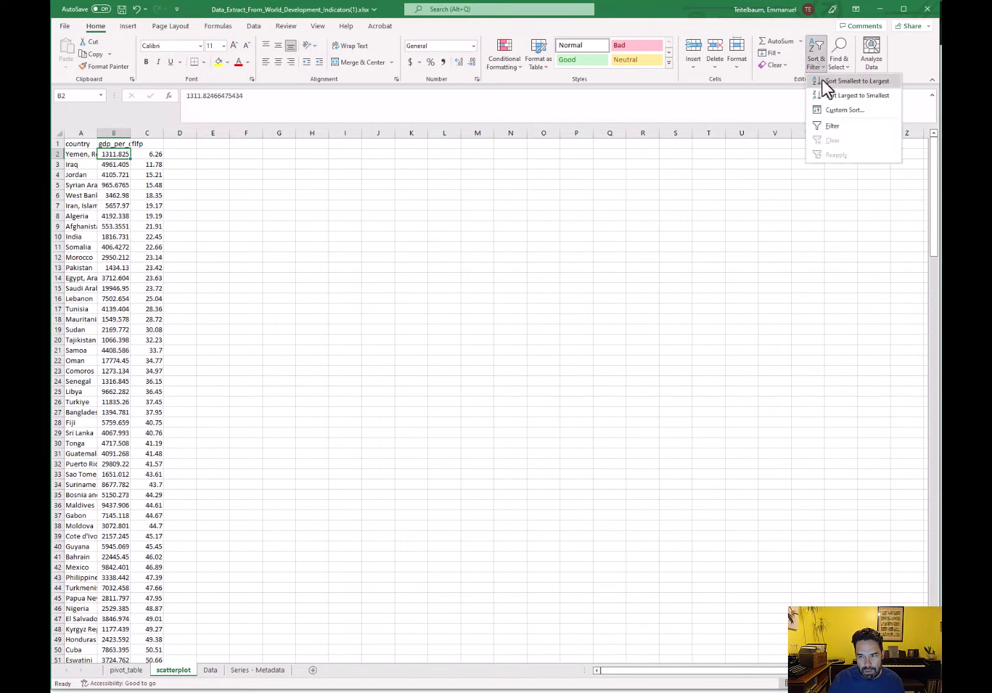
pyautogui.click(827, 97)
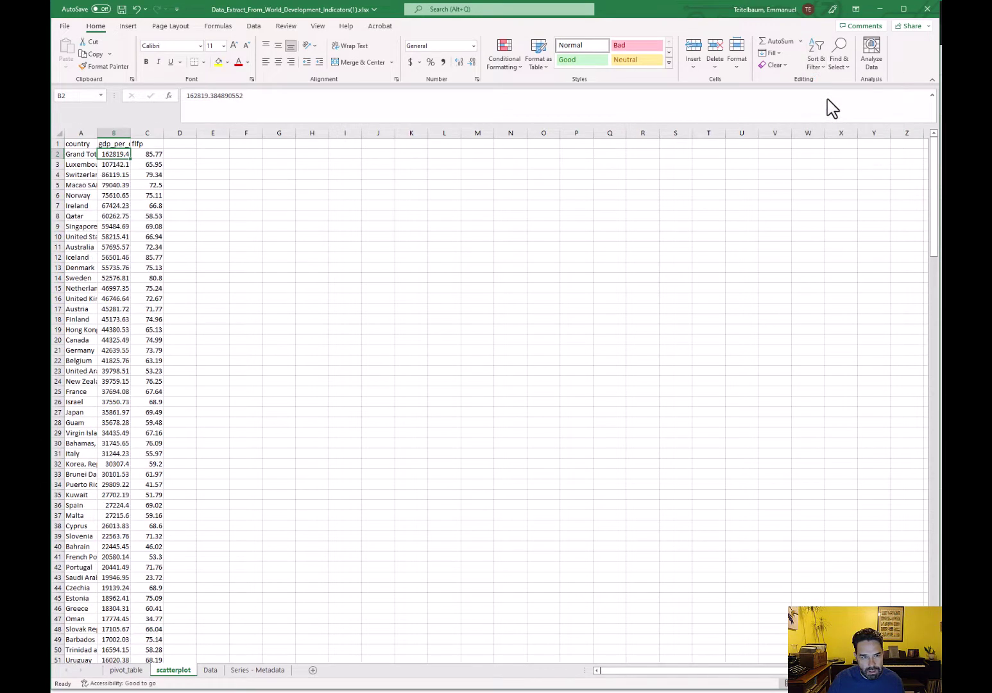
pyautogui.click(825, 65)
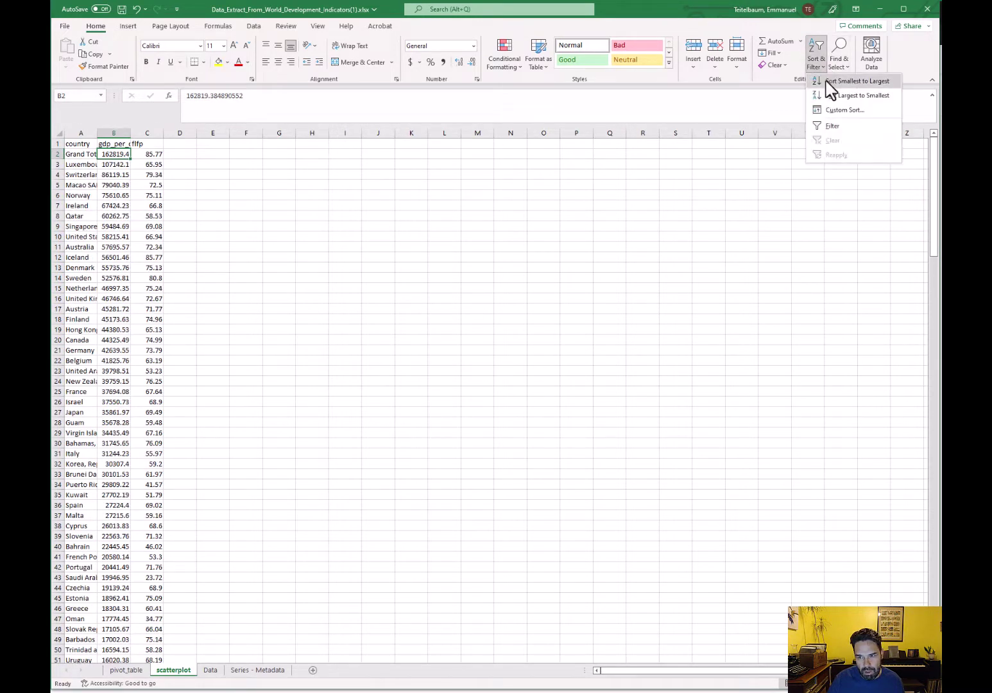
pyautogui.click(834, 77)
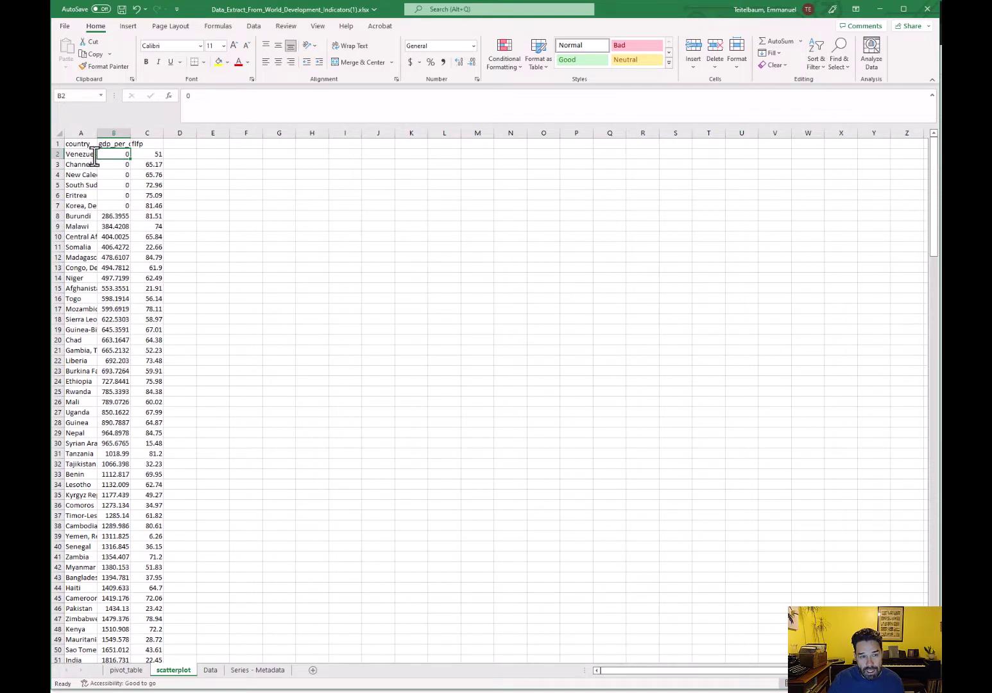
# Delete sheet rows 2 through 7, the countries from Venezuela to Korea whose gdp_per_capita is 0
pyautogui.click(110, 173)
pyautogui.click(111, 185)
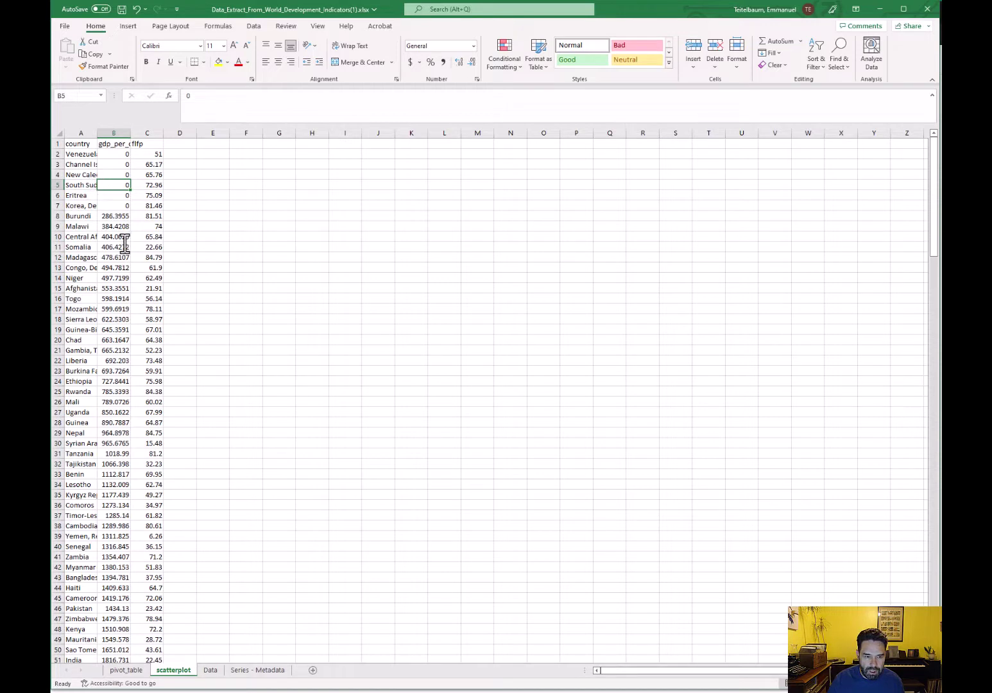
pyautogui.click(57, 156)
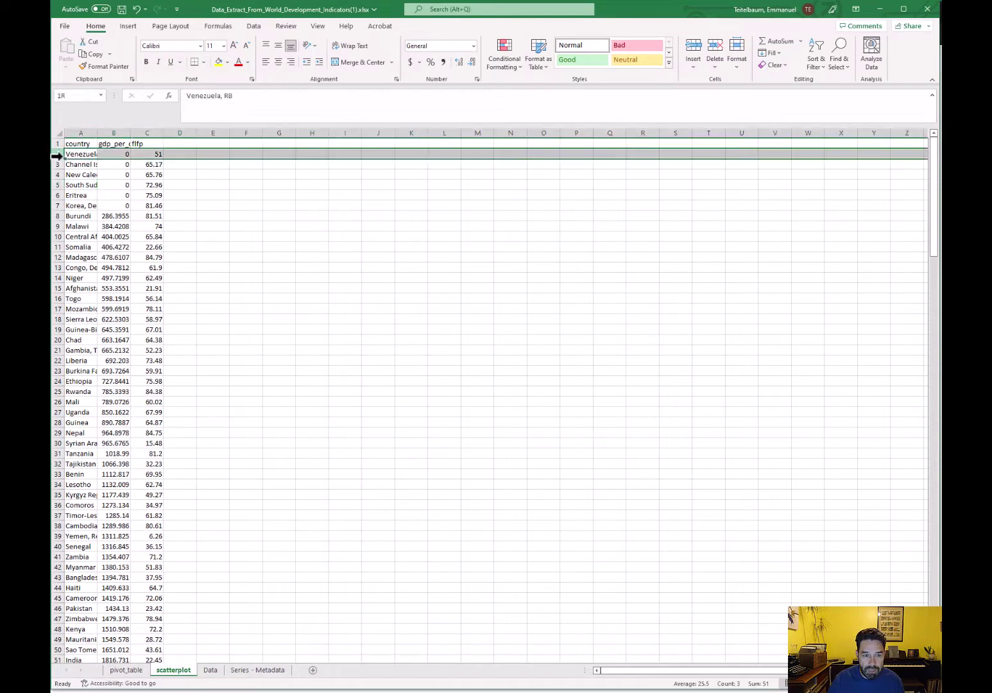
pyautogui.moveTo(57, 155); pyautogui.dragTo(56, 206)
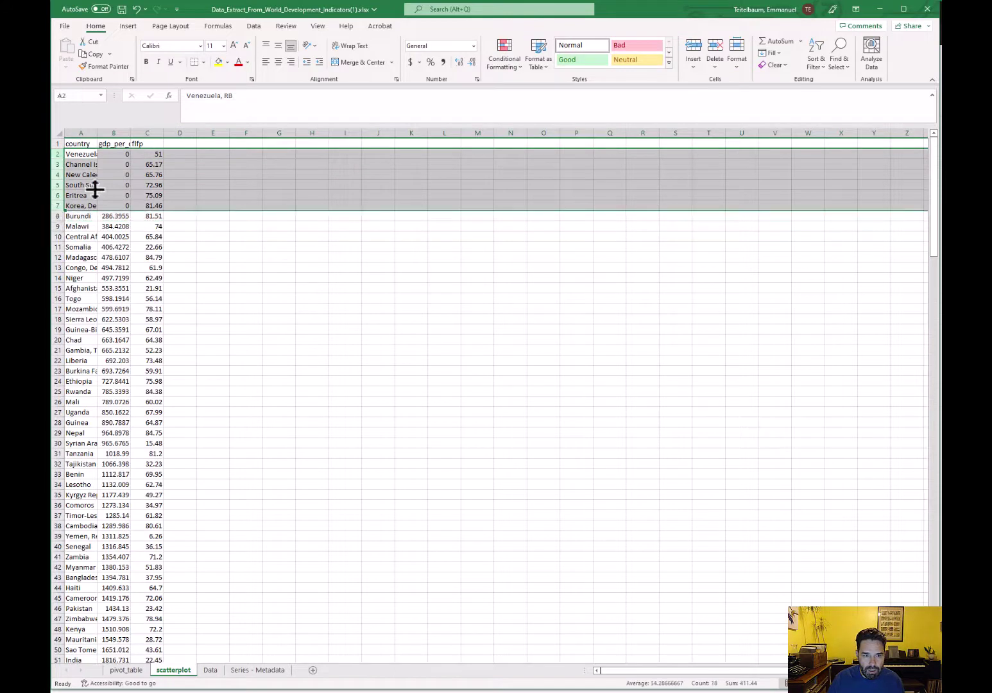
pyautogui.click(817, 73)
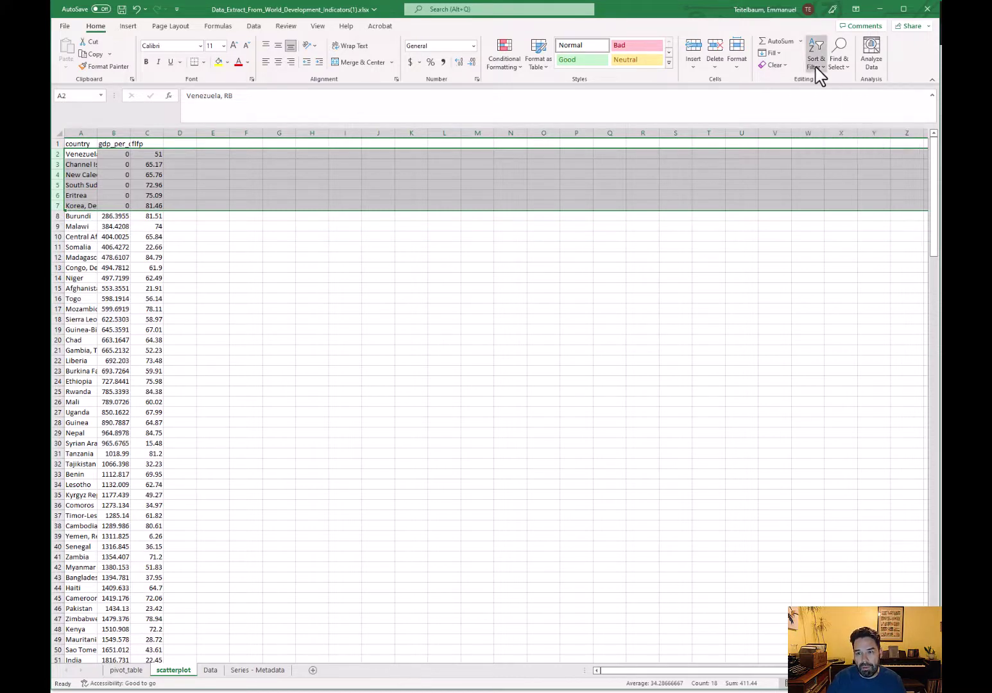
pyautogui.click(715, 64)
pyautogui.click(729, 97)
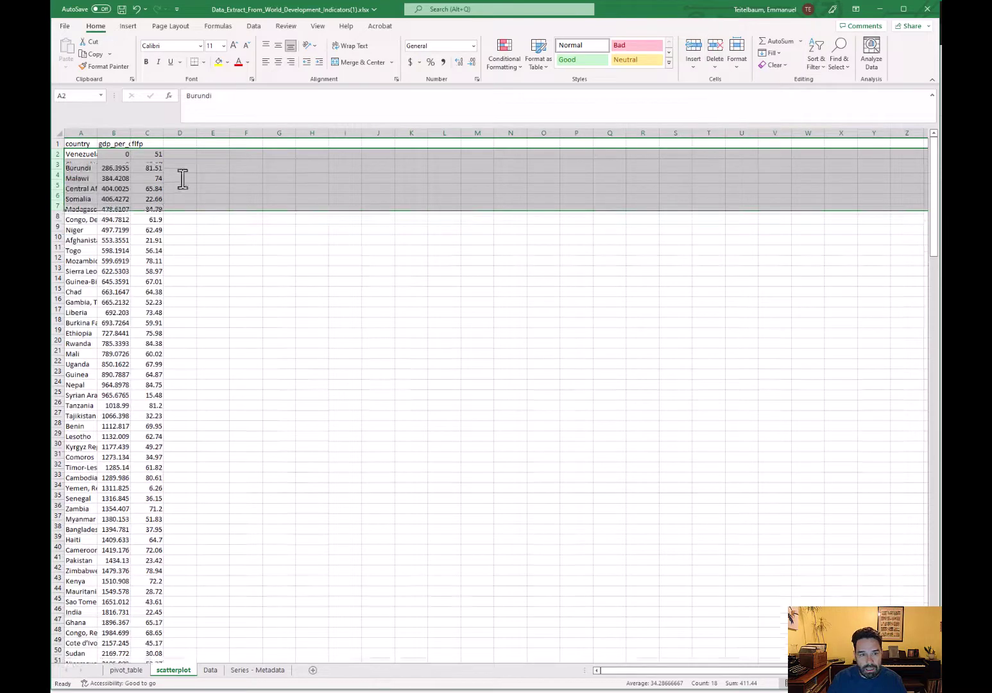
# Sort the table alphabetically by the country column from A to Z
pyautogui.click(119, 163)
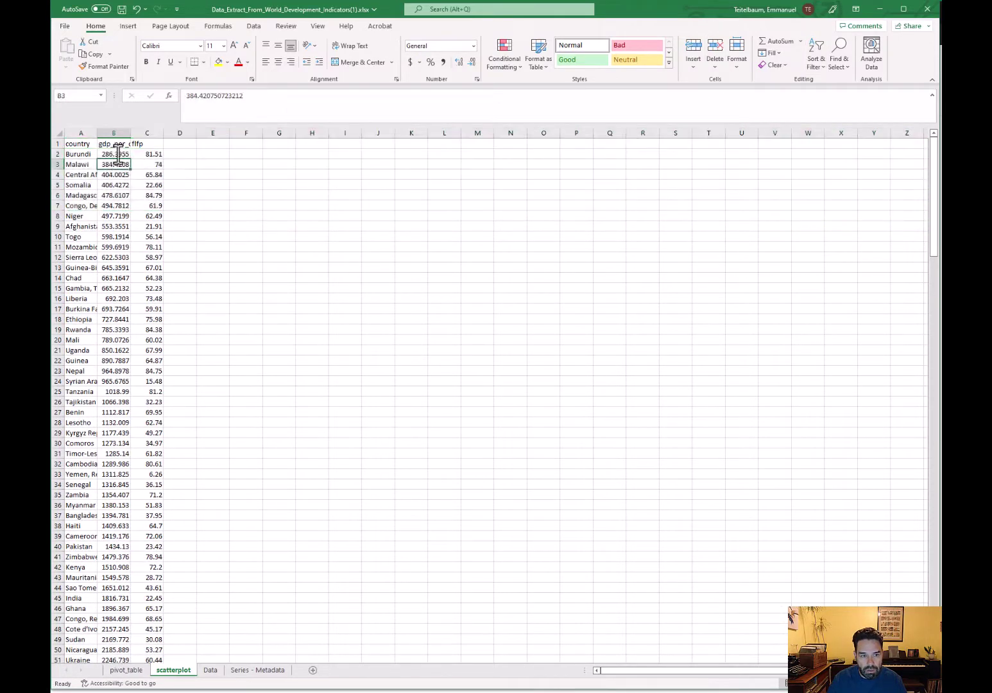
pyautogui.click(86, 153)
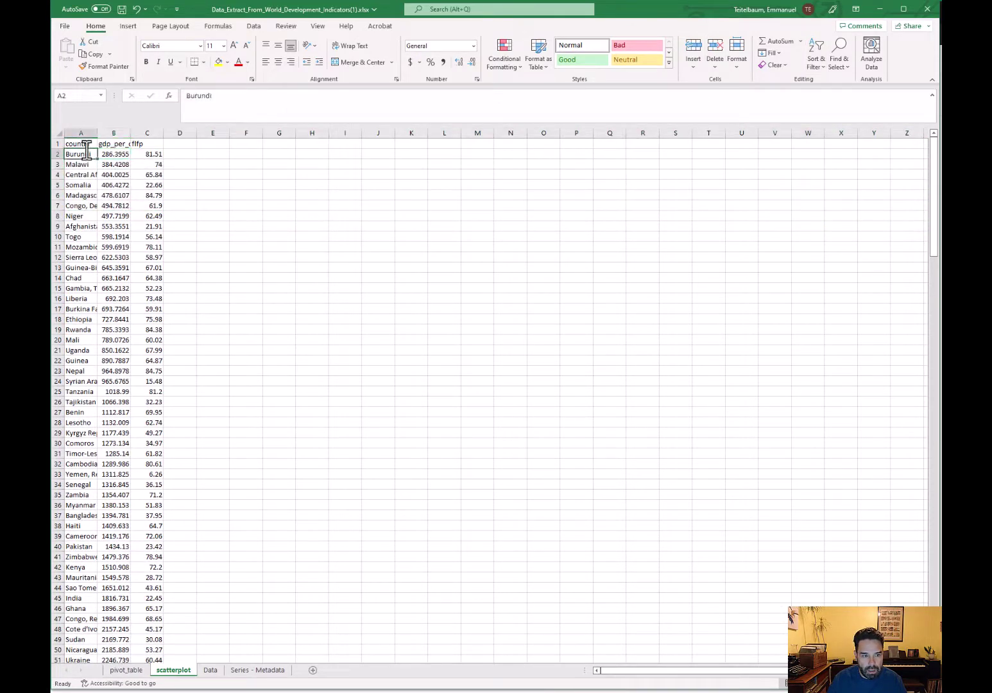
pyautogui.click(817, 60)
pyautogui.click(834, 80)
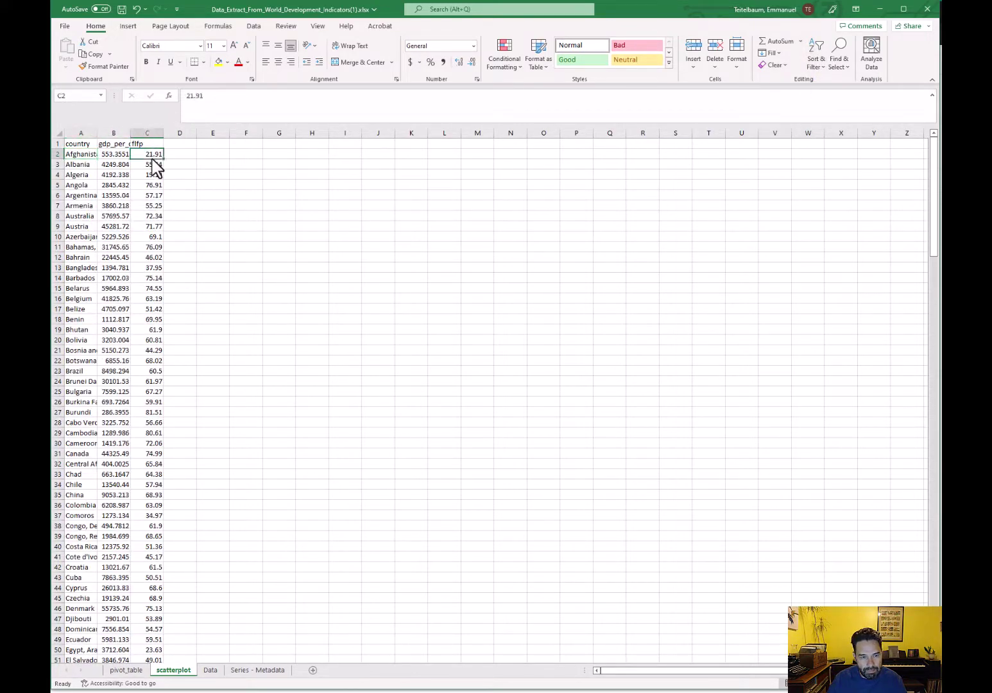
pyautogui.moveTo(116, 156); pyautogui.dragTo(141, 567)
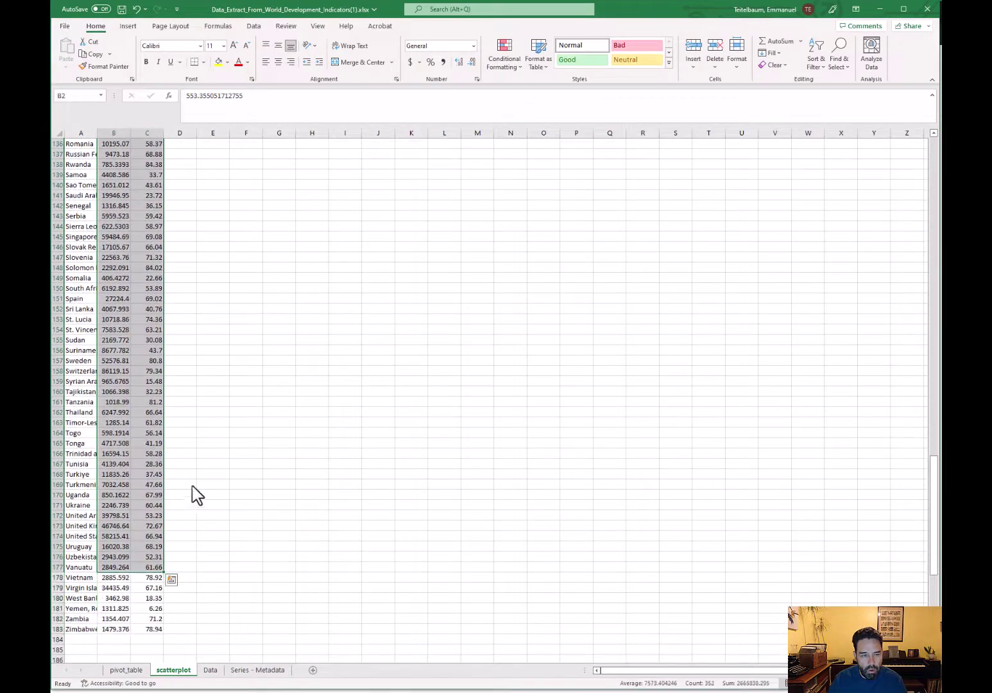
pyautogui.scroll(20, 224, 417)
pyautogui.scroll(20, 281, 384)
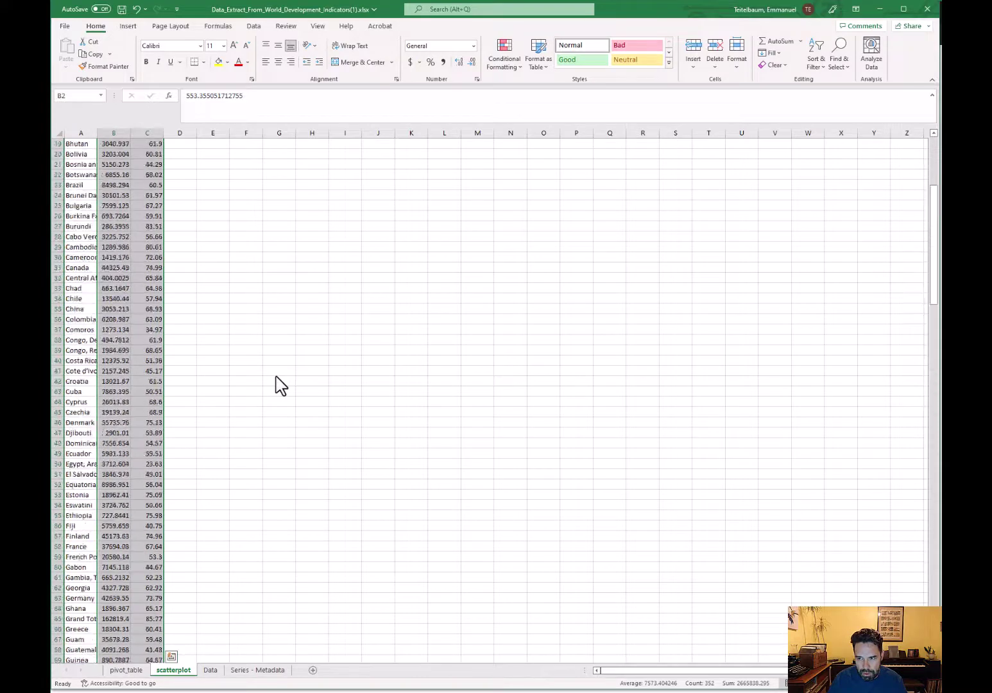
pyautogui.click(207, 309)
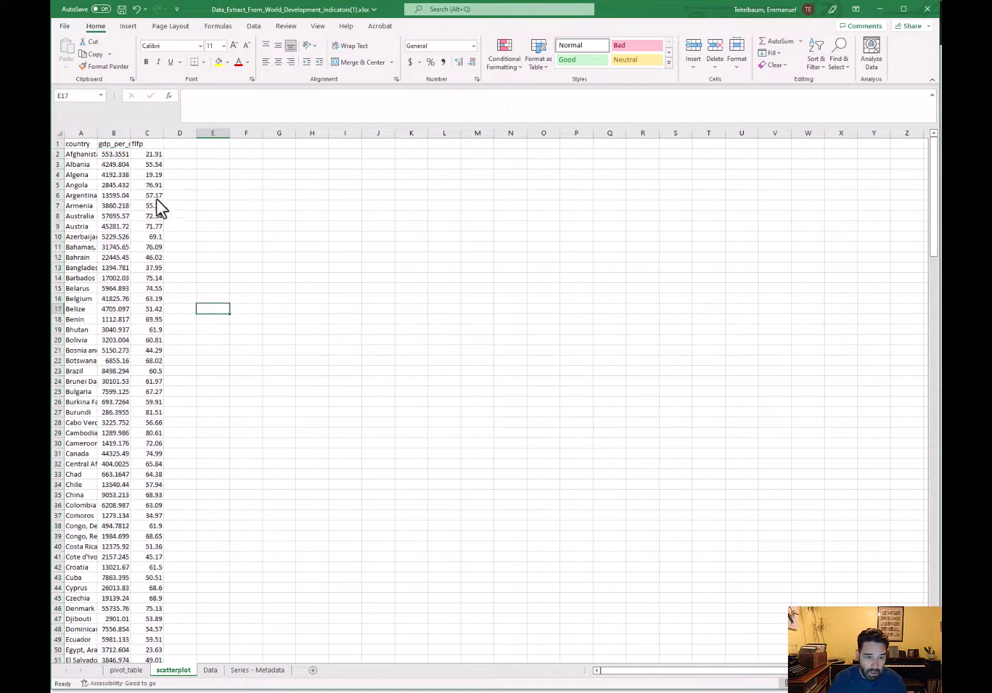
pyautogui.click(122, 155)
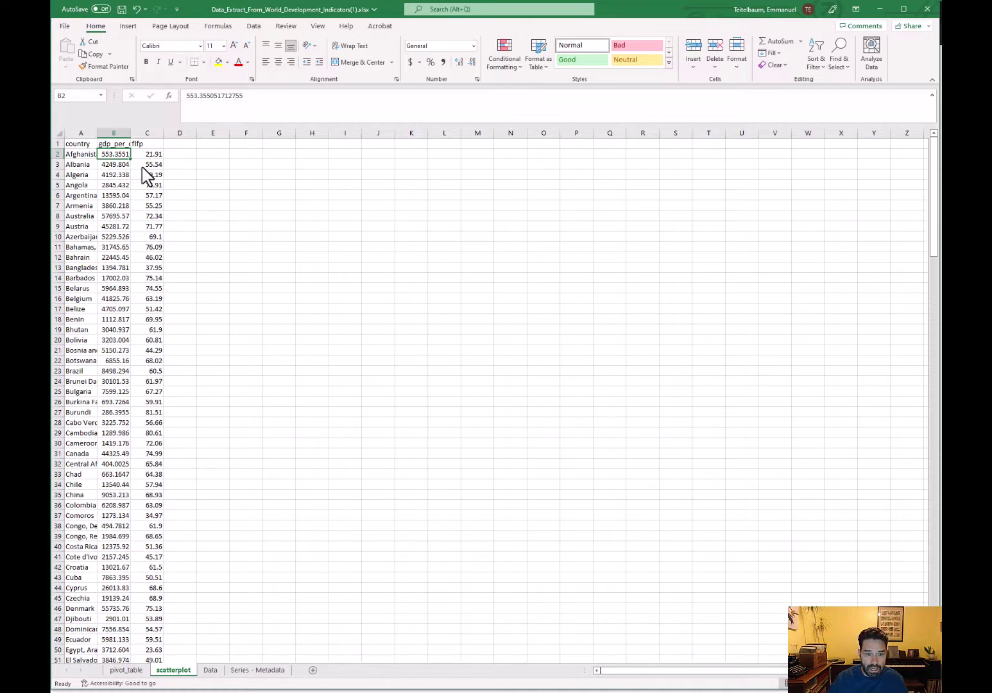
# Insert a new column C before flfp and give it a header beginning log_gdp_p for logged GDP per capita
pyautogui.click(146, 135)
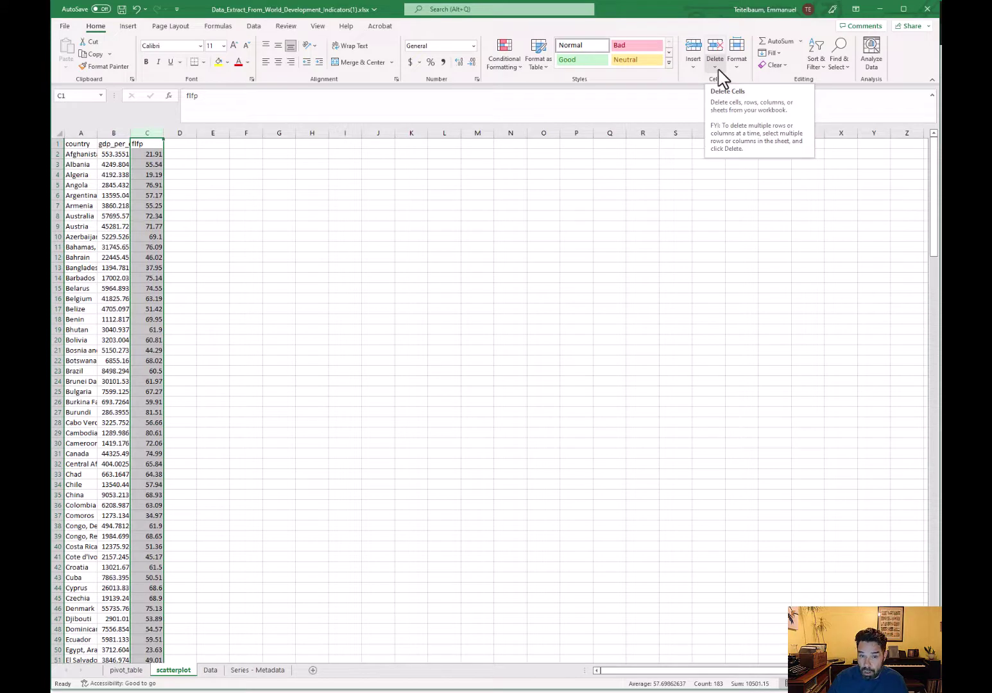
pyautogui.click(690, 67)
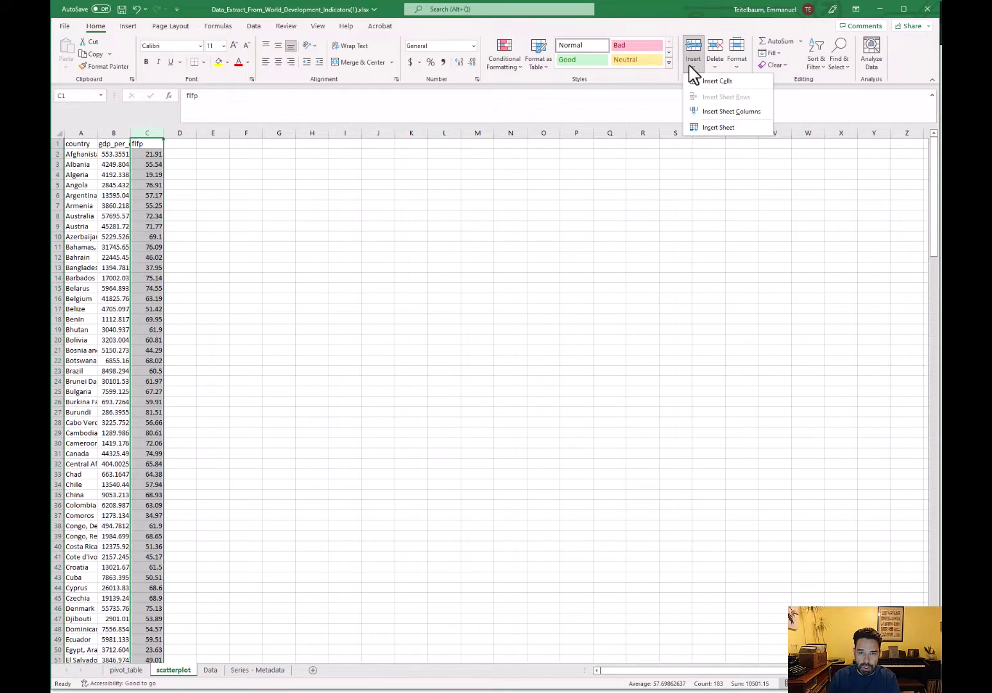
pyautogui.click(717, 111)
pyautogui.click(137, 144)
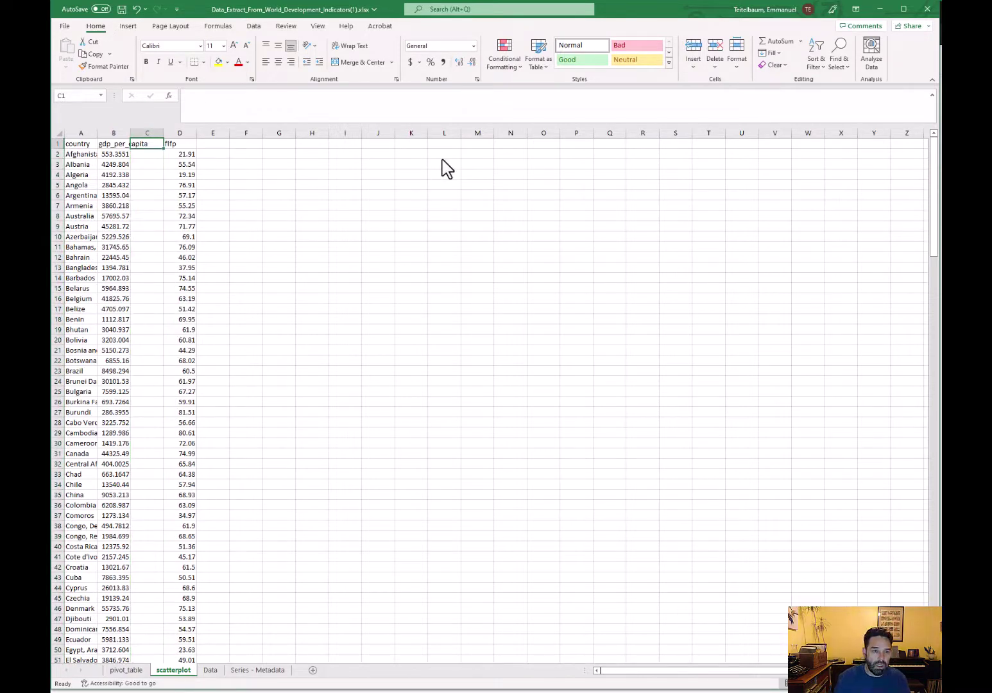
pyautogui.write('log_gdp')
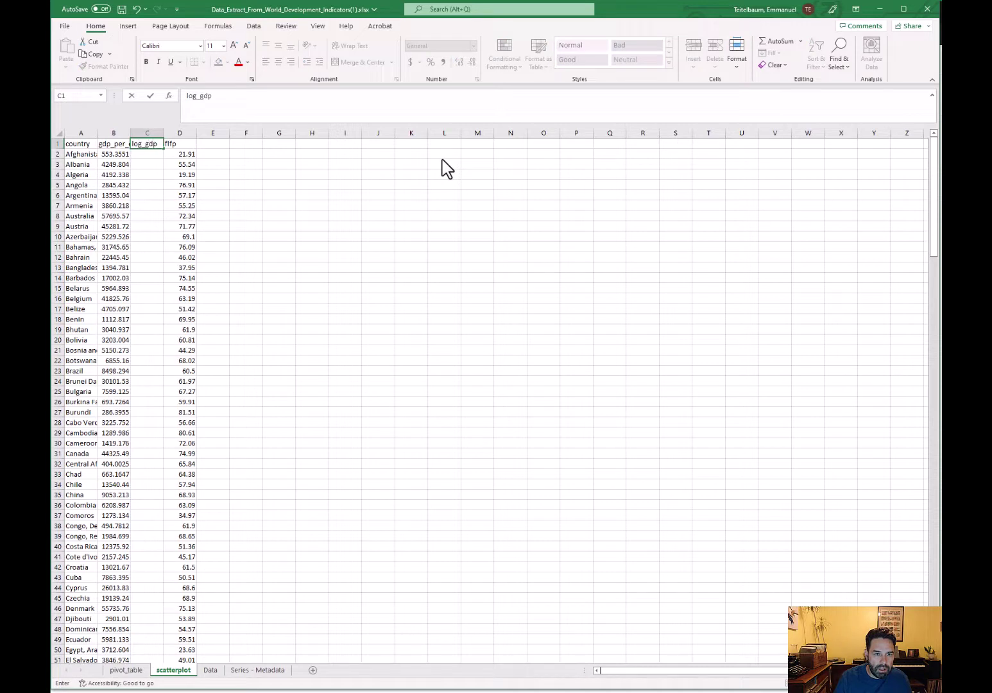
pyautogui.write('_c')
pyautogui.press('Return')
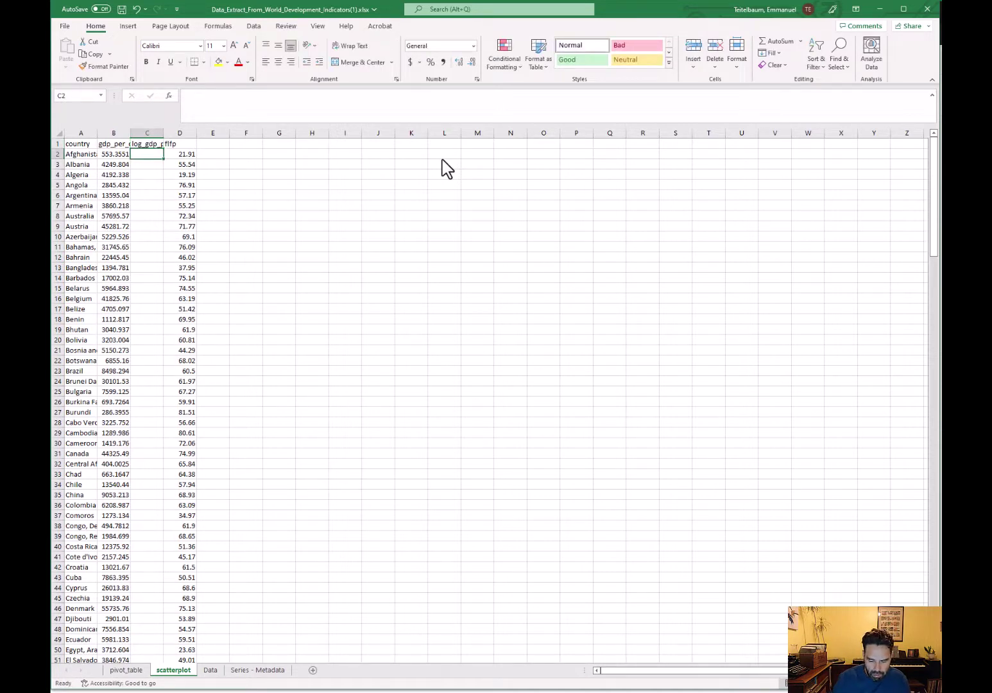
# Enter the formula =LOG(B2) in cell C2 for Afghanistan's GDP per capita
pyautogui.write('=log(')
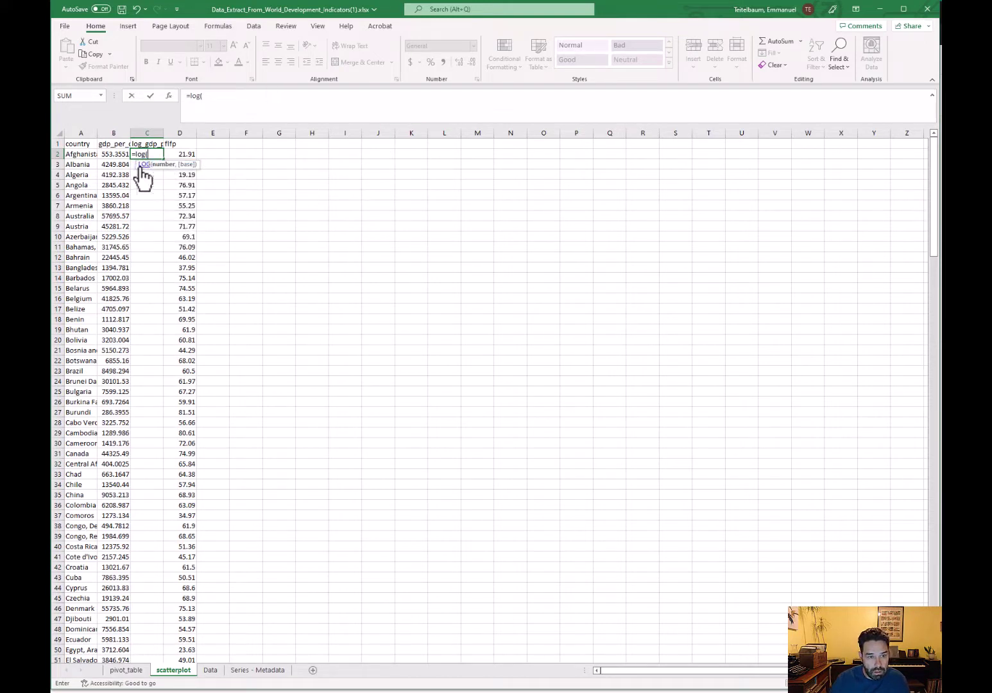
pyautogui.click(114, 155)
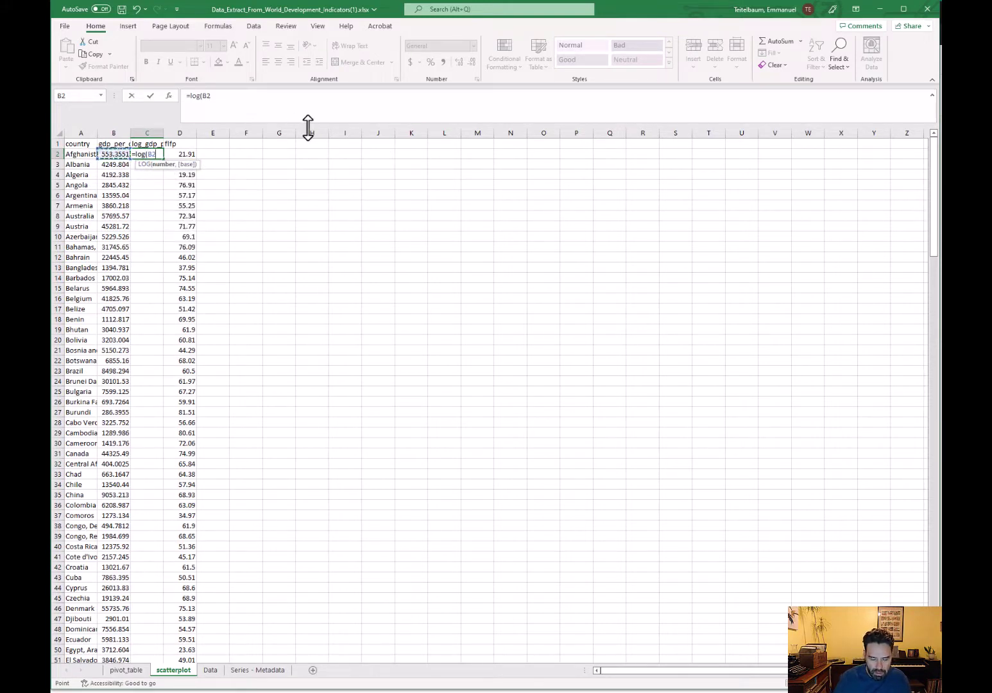
pyautogui.write(')')
pyautogui.press('Return')
pyautogui.press('Up')
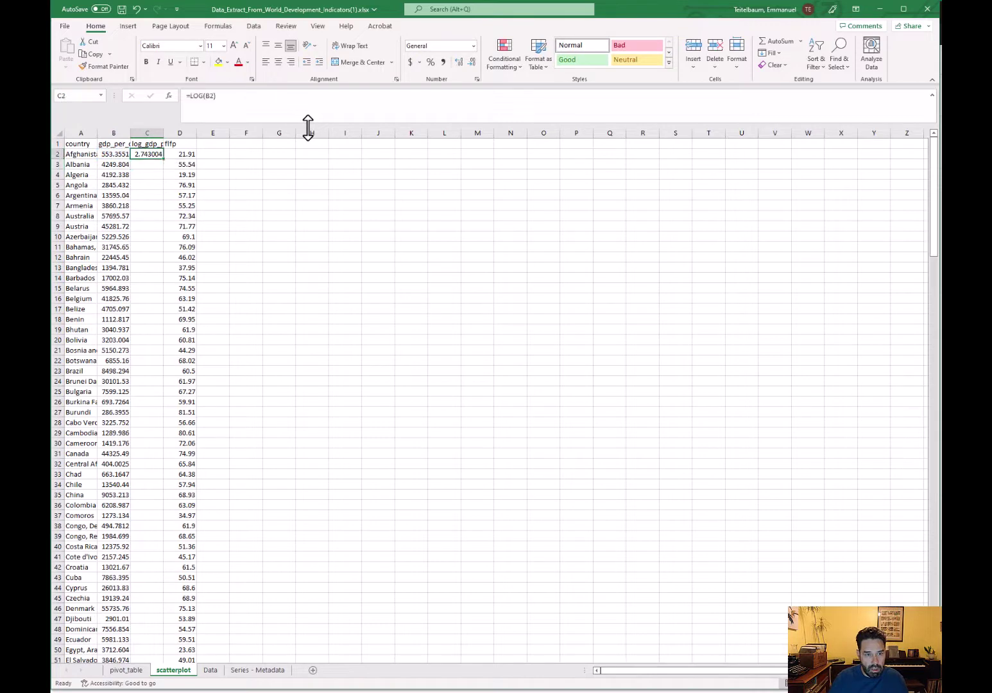
# Copy the LOG formula from C2 down column C to the Zimbabwe row, filling C3 through C183
pyautogui.hotkey('ctrl', 'c')
pyautogui.hotkey('shift', 'Down')
pyautogui.hotkey('shift', 'Down')
pyautogui.hotkey('shift', 'Down')
pyautogui.hotkey('shift', 'Down')
pyautogui.hotkey('shift', 'Down')
pyautogui.hotkey('shift', 'Down')
pyautogui.hotkey('shift', 'Down')
pyautogui.hotkey('shift', 'Down')
pyautogui.hotkey('shift', 'Down')
pyautogui.hotkey('shift', 'Down')
pyautogui.hotkey('shift', 'Down')
pyautogui.hotkey('shift', 'Down')
pyautogui.hotkey('shift', 'Down')
pyautogui.hotkey('shift', 'Down')
pyautogui.hotkey('shift', 'Down')
pyautogui.hotkey('shift', 'Down')
pyautogui.hotkey('shift', 'Down')
pyautogui.hotkey('shift', 'Down')
pyautogui.hotkey('shift', 'Down')
pyautogui.hotkey('shift', 'Down')
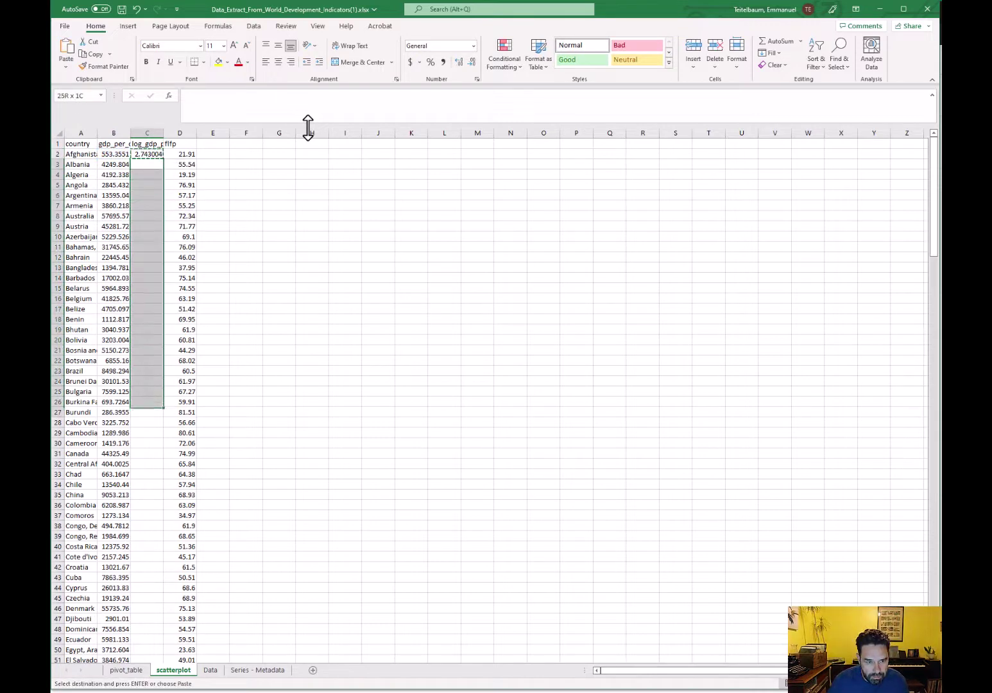
pyautogui.hotkey('shift', 'Down')
pyautogui.hotkey('shift', 'Down')
pyautogui.hotkey('shift', 'Down')
pyautogui.hotkey('shift', 'Down')
pyautogui.hotkey('shift', 'Down')
pyautogui.hotkey('shift', 'Down')
pyautogui.hotkey('shift', 'Down')
pyautogui.hotkey('shift', 'Down')
pyautogui.hotkey('shift', 'Down')
pyautogui.hotkey('shift', 'Down')
pyautogui.hotkey('shift', 'Down')
pyautogui.hotkey('shift', 'Down')
pyautogui.hotkey('shift', 'Down')
pyautogui.hotkey('shift', 'Down')
pyautogui.hotkey('shift', 'Down')
pyautogui.hotkey('shift', 'Down')
pyautogui.hotkey('shift', 'Down')
pyautogui.hotkey('shift', 'Down')
pyautogui.hotkey('shift', 'Down')
pyautogui.hotkey('shift', 'Down')
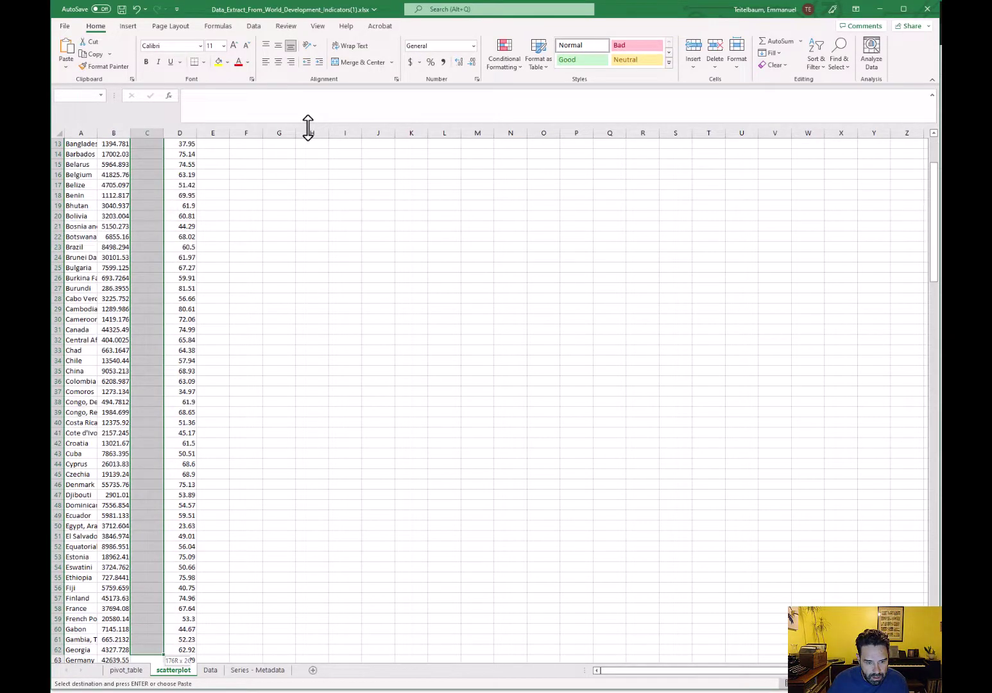
pyautogui.hotkey('shift', 'Down')
pyautogui.hotkey('shift', 'Down')
pyautogui.hotkey('shift', 'Down')
pyautogui.hotkey('shift', 'Down')
pyautogui.hotkey('shift', 'Down')
pyautogui.hotkey('shift', 'Down')
pyautogui.hotkey('shift', 'Down')
pyautogui.hotkey('shift', 'Down')
pyautogui.hotkey('shift', 'Down')
pyautogui.hotkey('shift', 'Down')
pyautogui.hotkey('shift', 'Down')
pyautogui.hotkey('shift', 'Down')
pyautogui.hotkey('shift', 'Down')
pyautogui.hotkey('shift', 'Down')
pyautogui.hotkey('shift', 'Down')
pyautogui.hotkey('shift', 'Down')
pyautogui.hotkey('shift', 'Down')
pyautogui.hotkey('shift', 'Down')
pyautogui.hotkey('shift', 'Down')
pyautogui.hotkey('shift', 'Down')
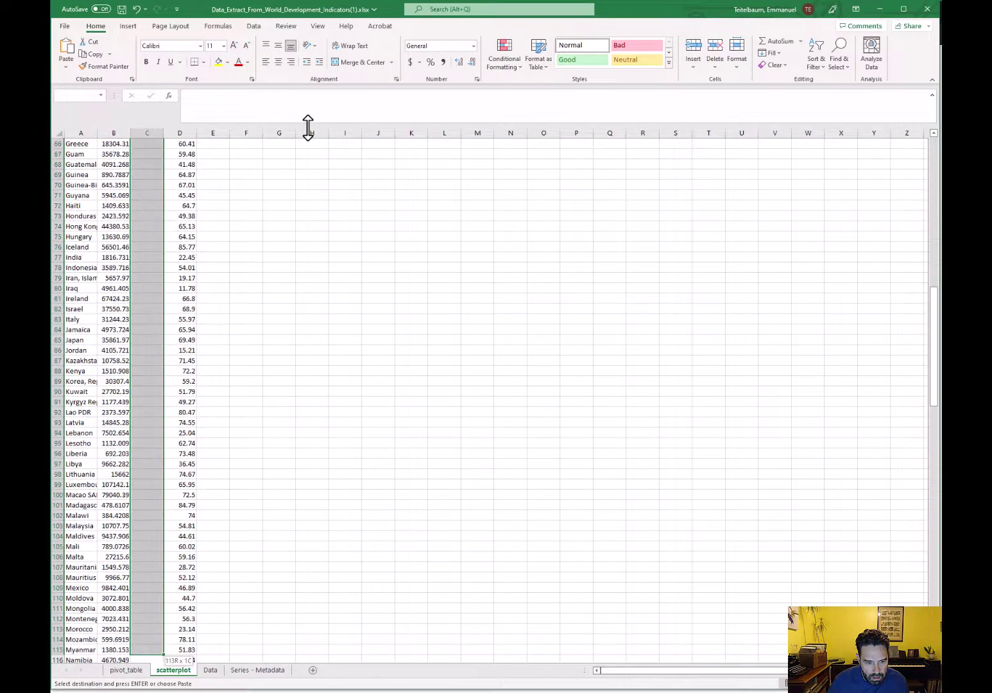
pyautogui.hotkey('shift', 'Down')
pyautogui.hotkey('shift', 'Down')
pyautogui.hotkey('shift', 'Down')
pyautogui.hotkey('shift', 'Down')
pyautogui.hotkey('shift', 'Down')
pyautogui.hotkey('shift', 'Down')
pyautogui.hotkey('shift', 'Down')
pyautogui.hotkey('shift', 'Down')
pyautogui.hotkey('shift', 'Down')
pyautogui.hotkey('shift', 'Down')
pyautogui.hotkey('shift', 'Down')
pyautogui.hotkey('shift', 'Down')
pyautogui.hotkey('shift', 'Down')
pyautogui.hotkey('shift', 'Down')
pyautogui.hotkey('shift', 'Down')
pyautogui.hotkey('shift', 'Down')
pyautogui.hotkey('shift', 'Down')
pyautogui.hotkey('shift', 'Down')
pyautogui.hotkey('shift', 'Down')
pyautogui.hotkey('shift', 'Down')
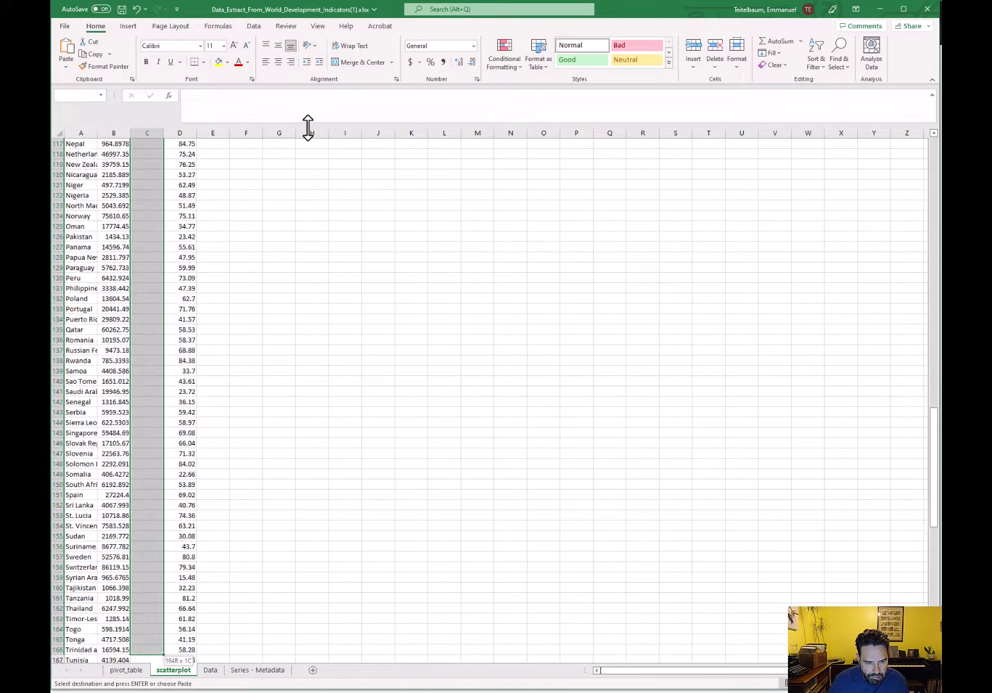
pyautogui.hotkey('shift', 'Down')
pyautogui.hotkey('shift', 'Down')
pyautogui.hotkey('shift', 'Down')
pyautogui.hotkey('shift', 'Down')
pyautogui.hotkey('shift', 'Down')
pyautogui.hotkey('shift', 'Down')
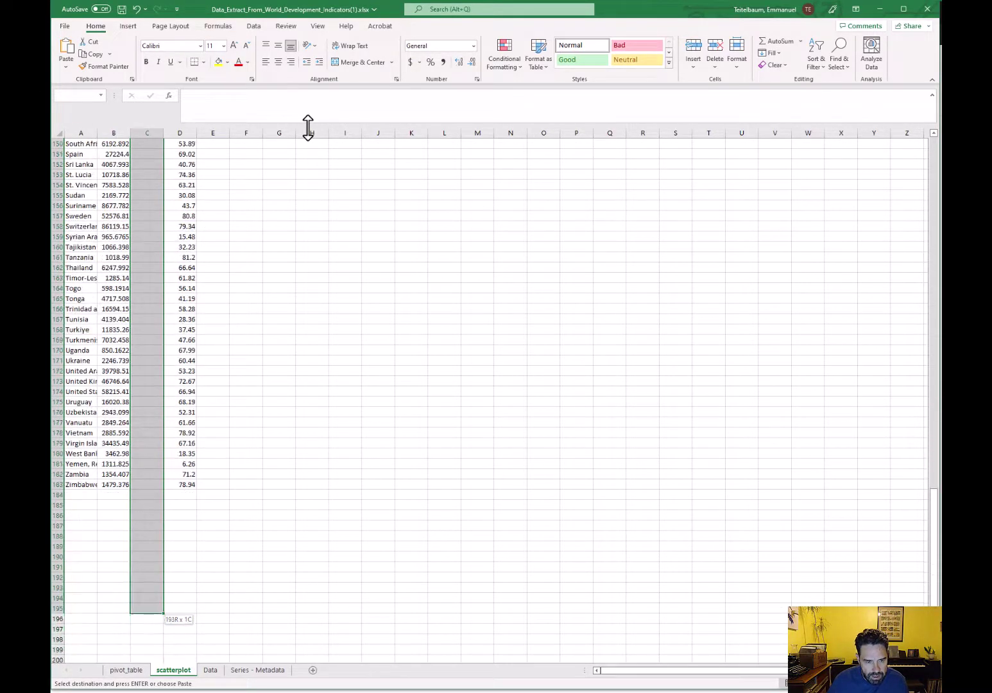
pyautogui.hotkey('shift', 'Up')
pyautogui.hotkey('shift', 'Up')
pyautogui.hotkey('shift', 'Up')
pyautogui.hotkey('shift', 'Up')
pyautogui.hotkey('shift', 'Up')
pyautogui.hotkey('shift', 'Up')
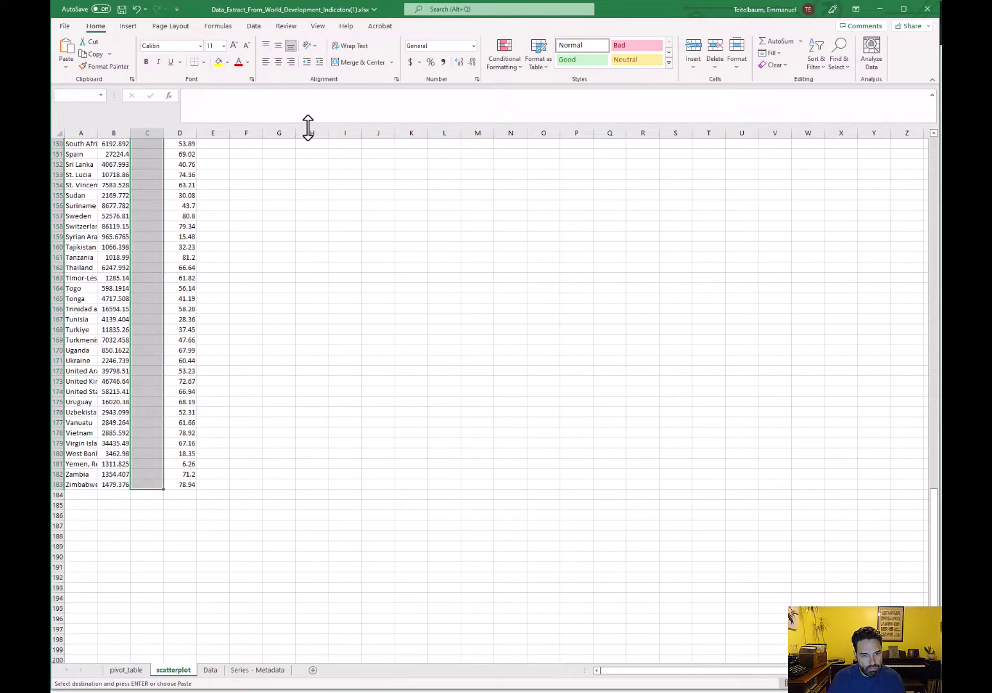
pyautogui.scroll(20, 308, 127)
pyautogui.click(241, 266)
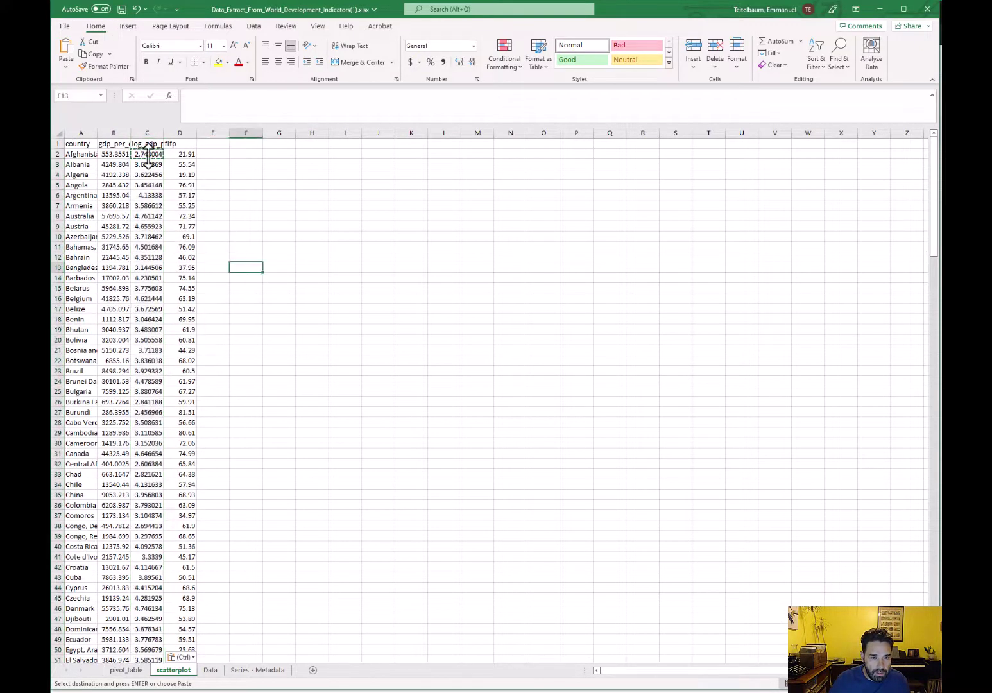
# Insert a markers-only scatter chart of the log GDP and flfp values in C2:D183 and enlarge it beside the data
pyautogui.moveTo(148, 154); pyautogui.dragTo(183, 558)
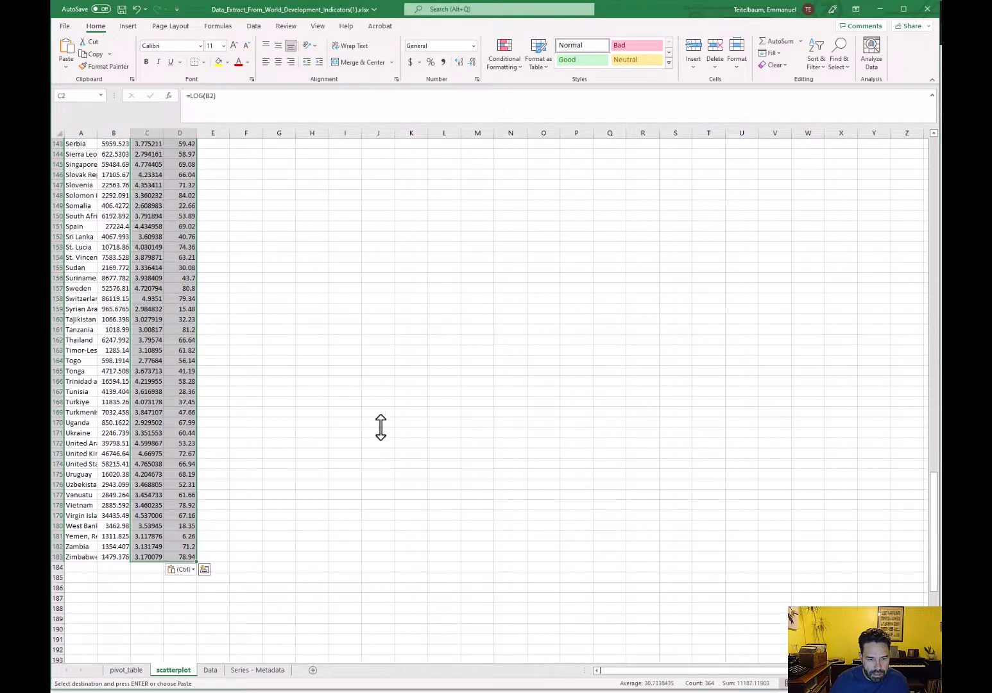
pyautogui.scroll(20, 380, 427)
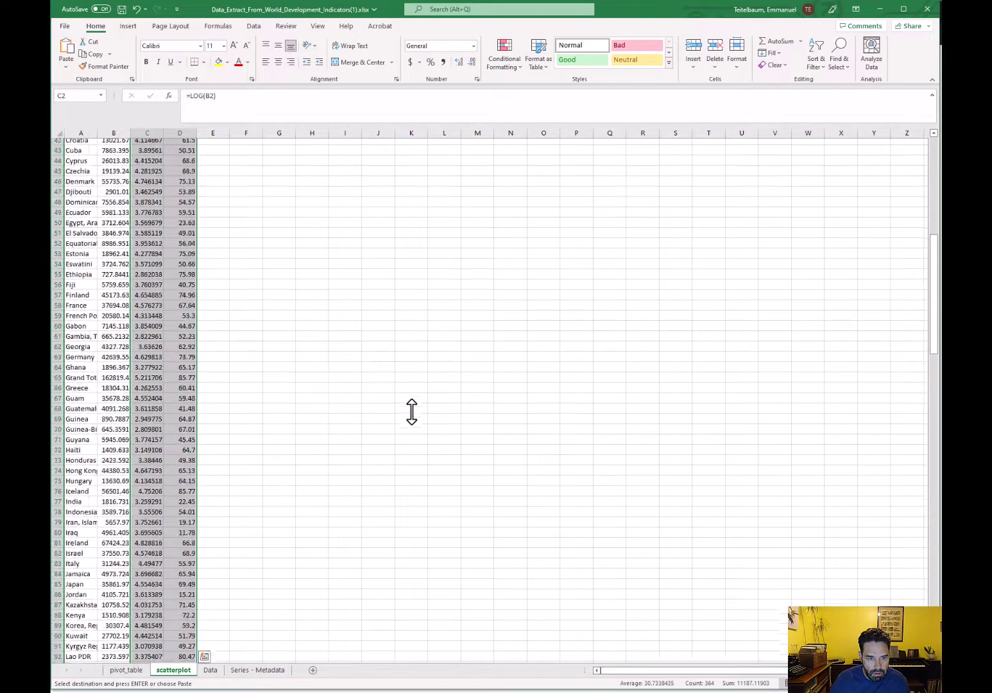
pyautogui.scroll(14, 411, 411)
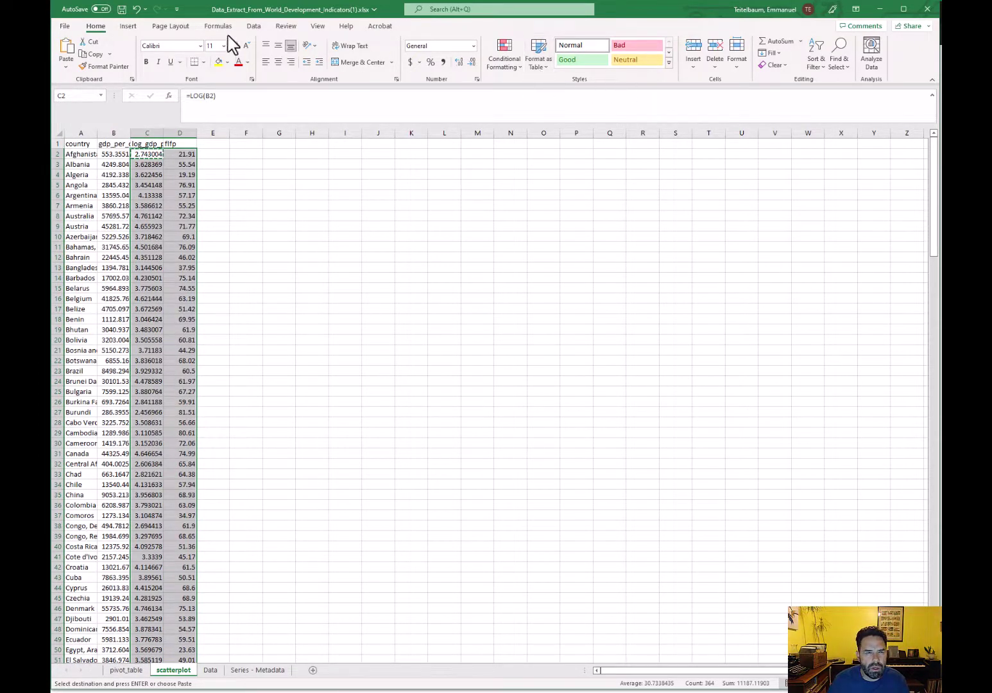
pyautogui.click(128, 26)
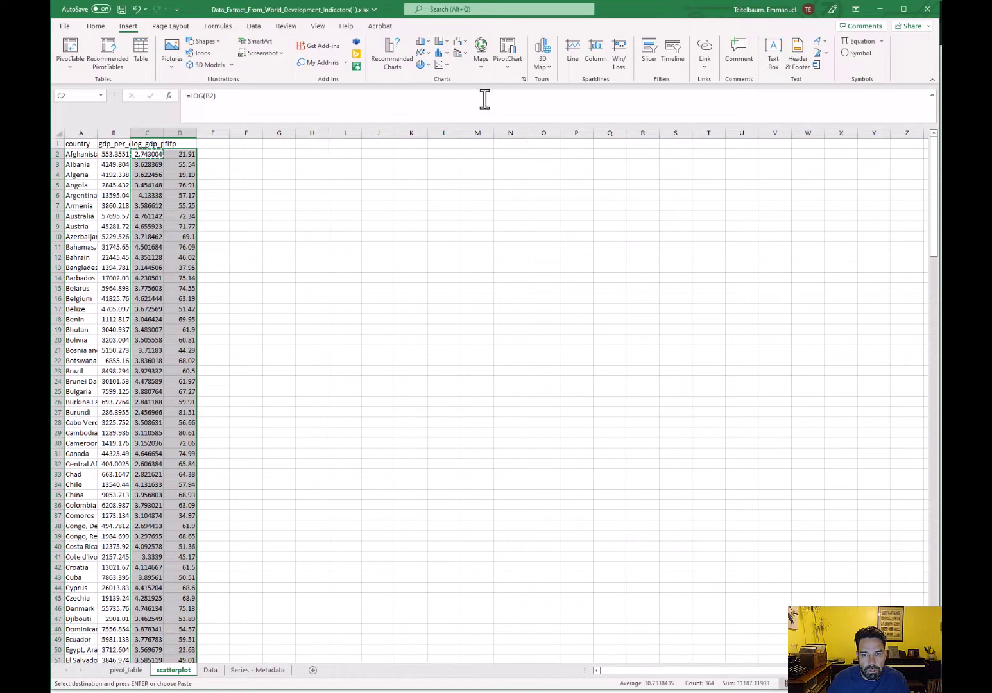
pyautogui.click(440, 65)
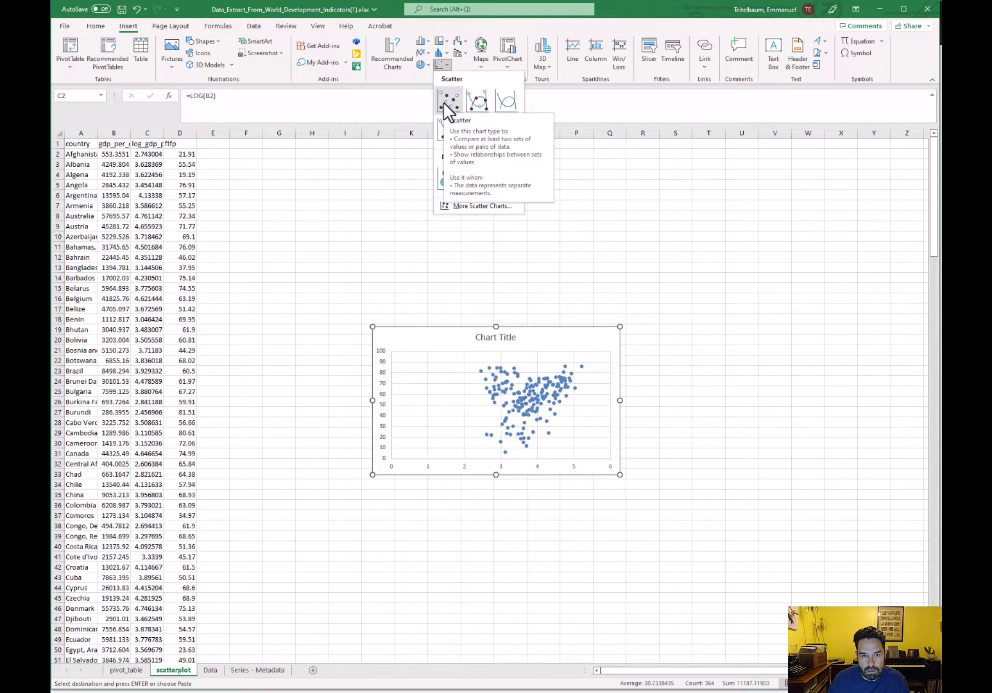
pyautogui.click(448, 102)
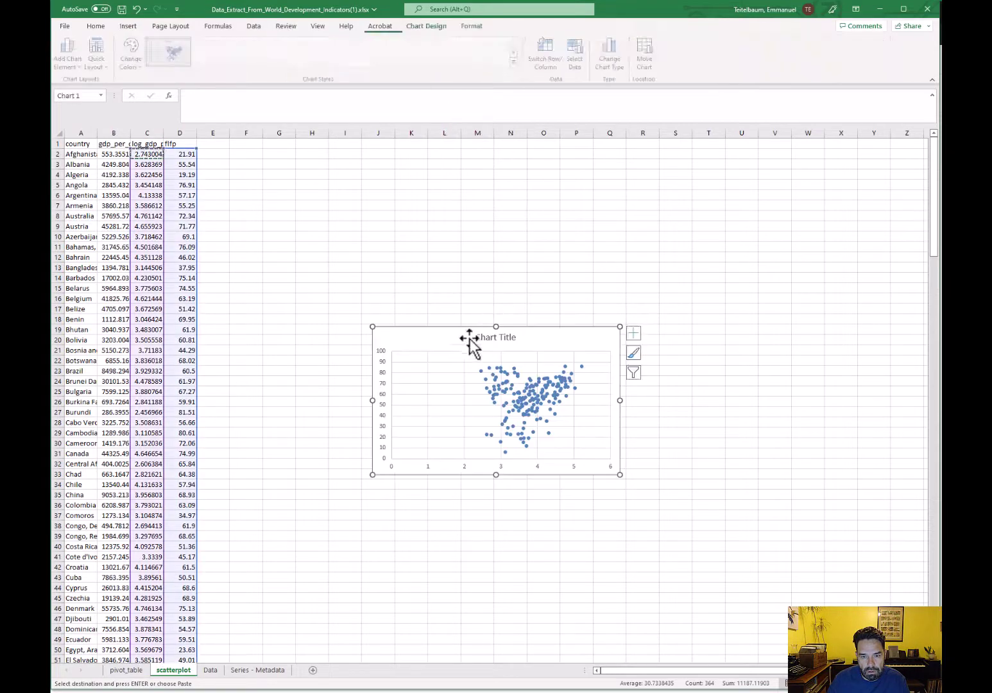
pyautogui.moveTo(452, 340); pyautogui.dragTo(350, 248)
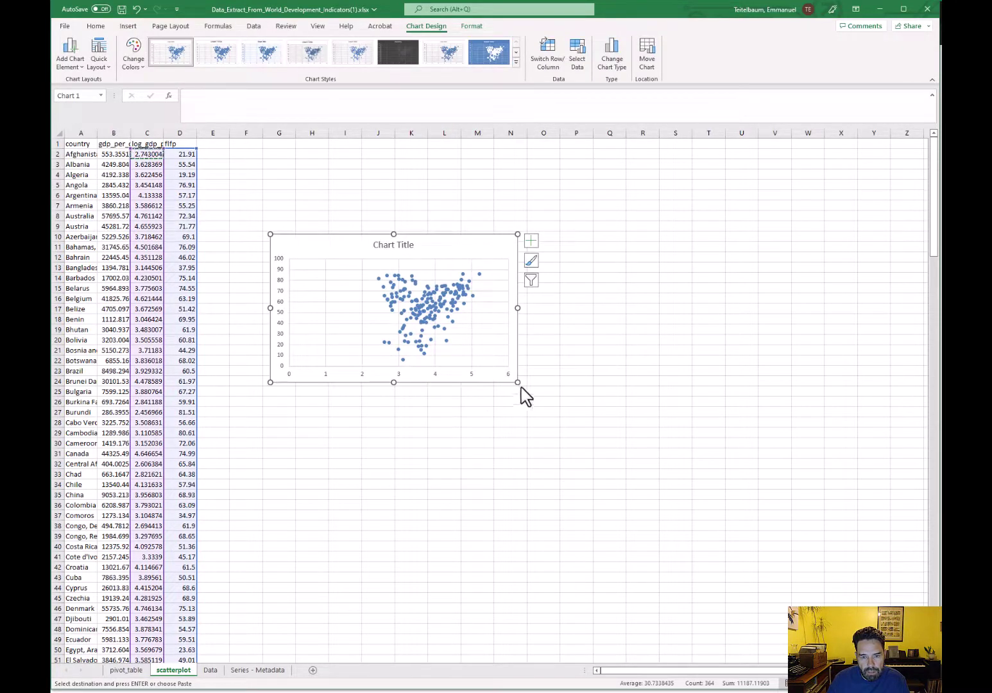
pyautogui.moveTo(515, 382); pyautogui.dragTo(683, 494)
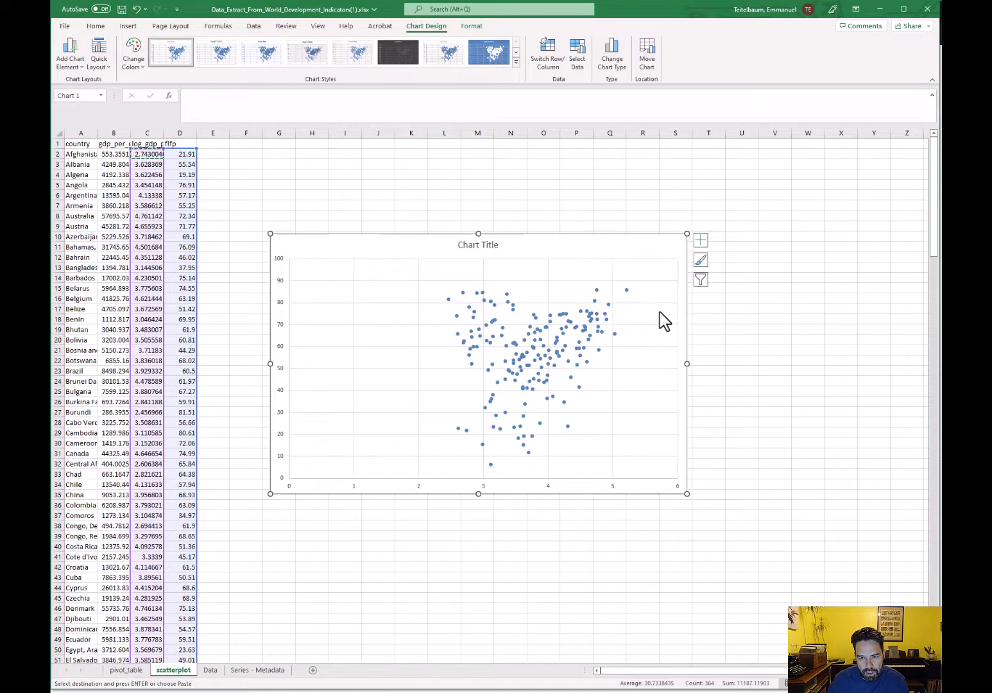
# Set the minimum bound of the scatter chart's horizontal axis to 2.0
pyautogui.rightClick(353, 485)
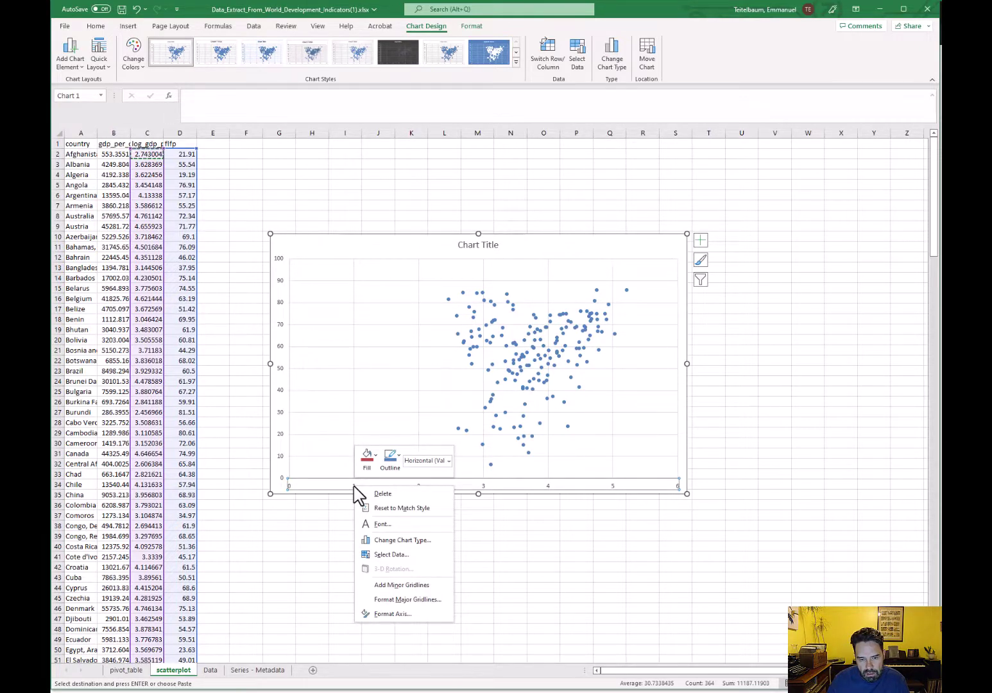
pyautogui.click(388, 628)
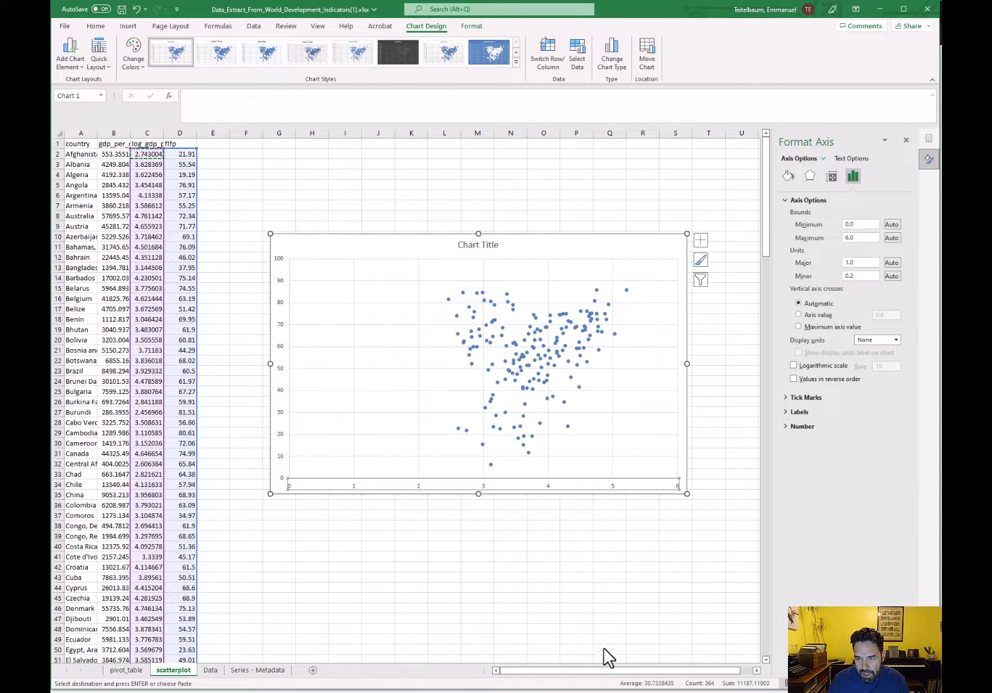
pyautogui.click(867, 224)
pyautogui.doubleClick(867, 224)
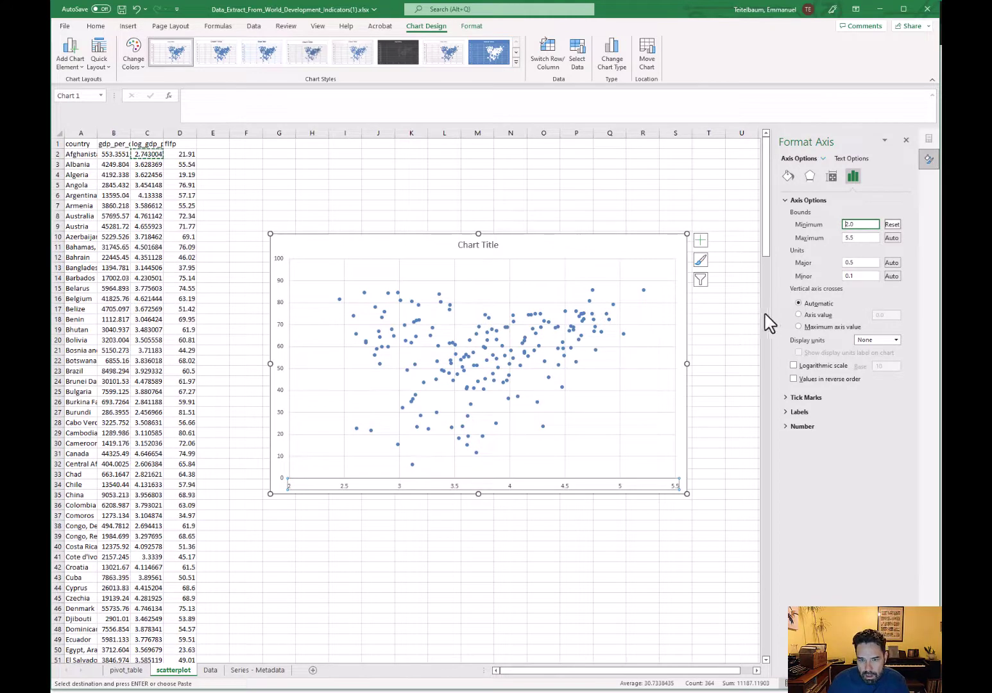
# Add a trendline to the scatter chart's data series and make it a polynomial of order 2
pyautogui.click(480, 354)
pyautogui.rightClick(481, 354)
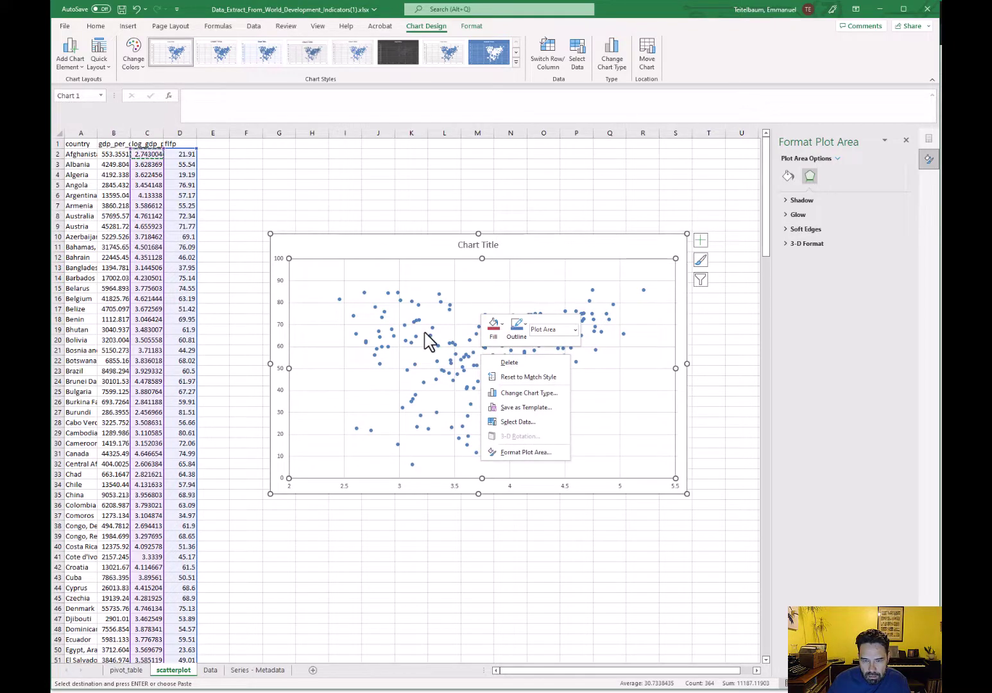
pyautogui.click(480, 370)
pyautogui.rightClick(471, 369)
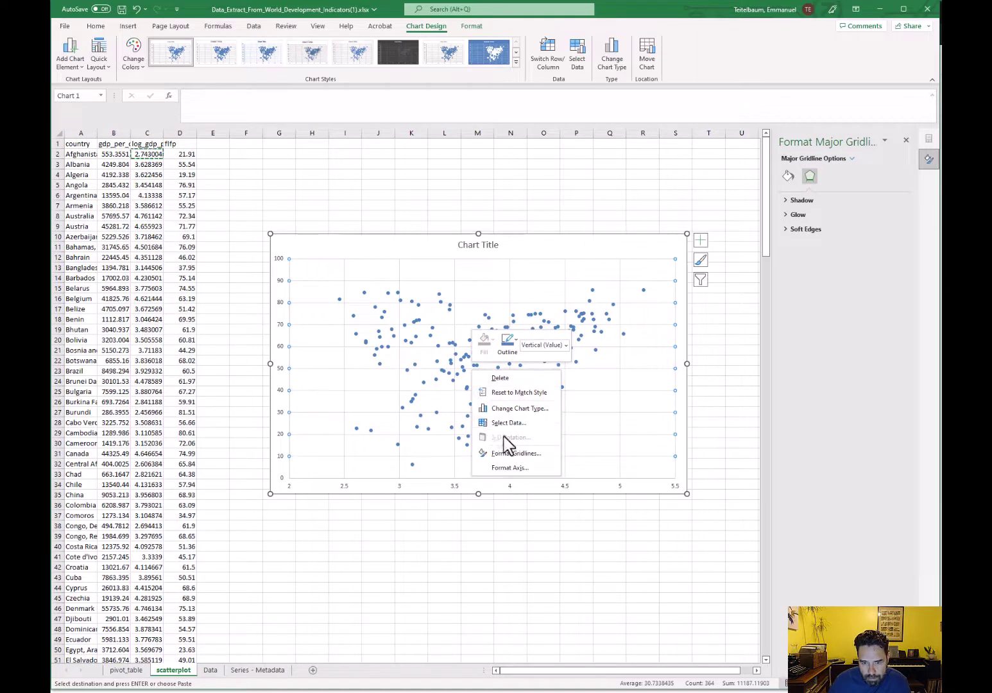
pyautogui.click(462, 367)
pyautogui.rightClick(461, 367)
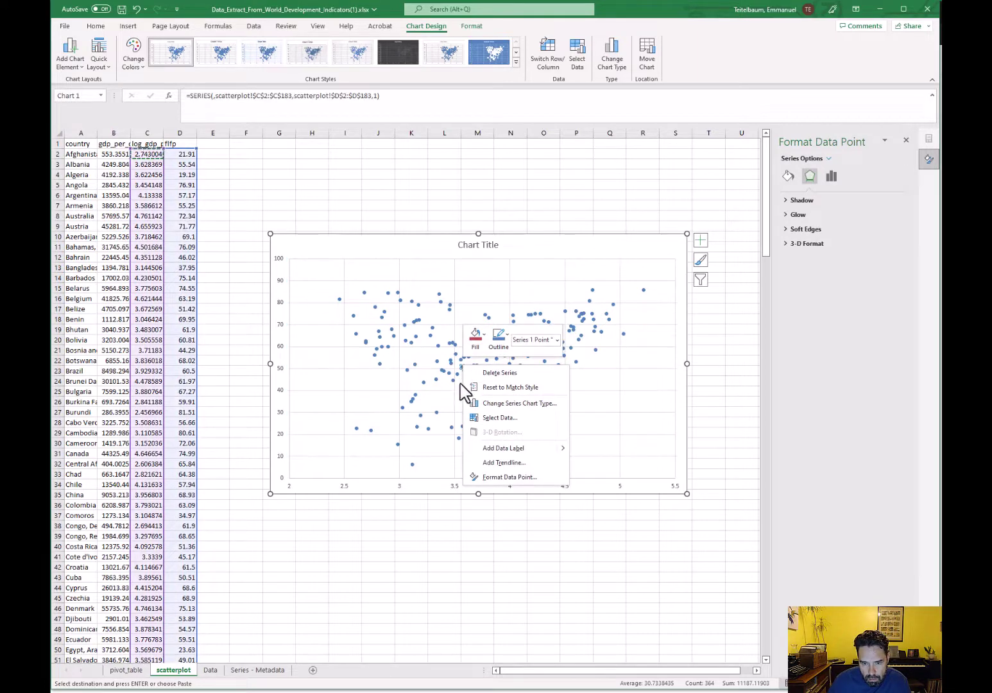
pyautogui.click(496, 463)
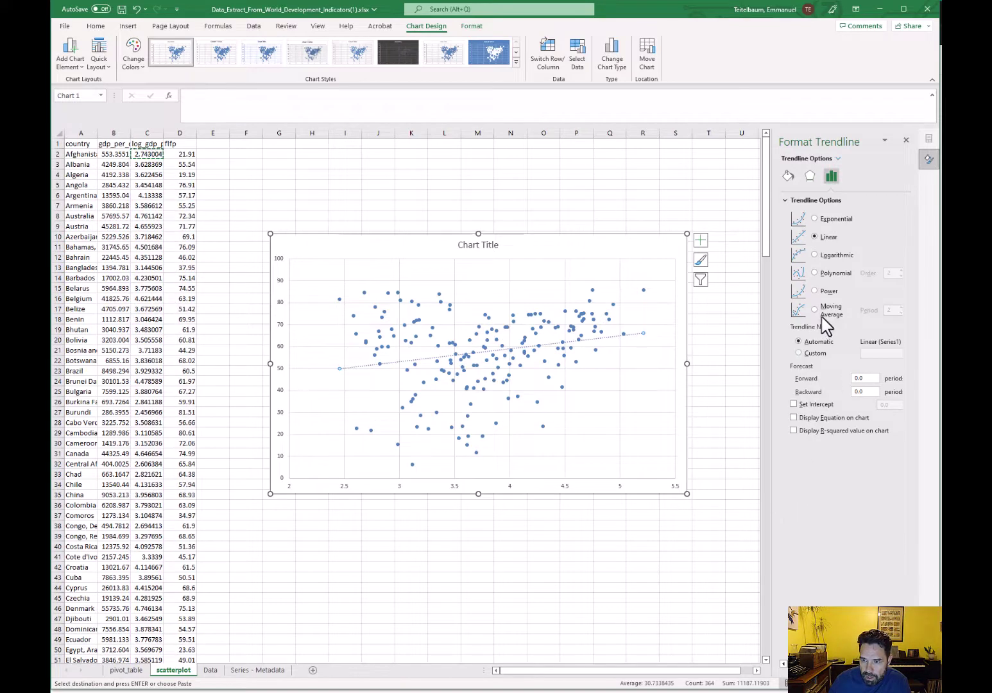
pyautogui.click(814, 275)
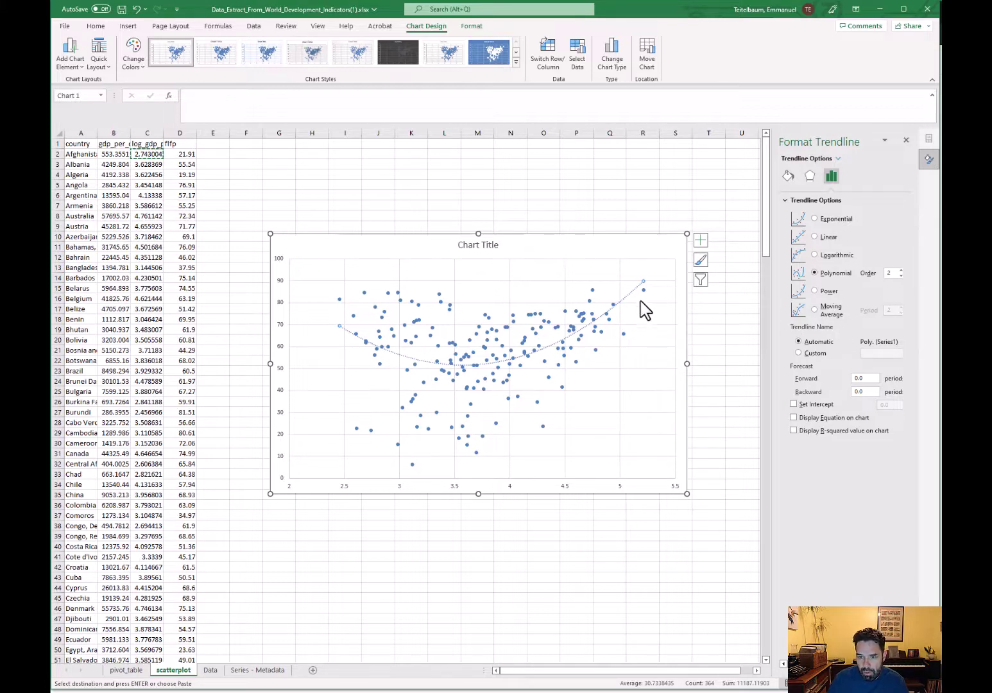
# Change the polynomial trendline's line color to standard red
pyautogui.click(701, 260)
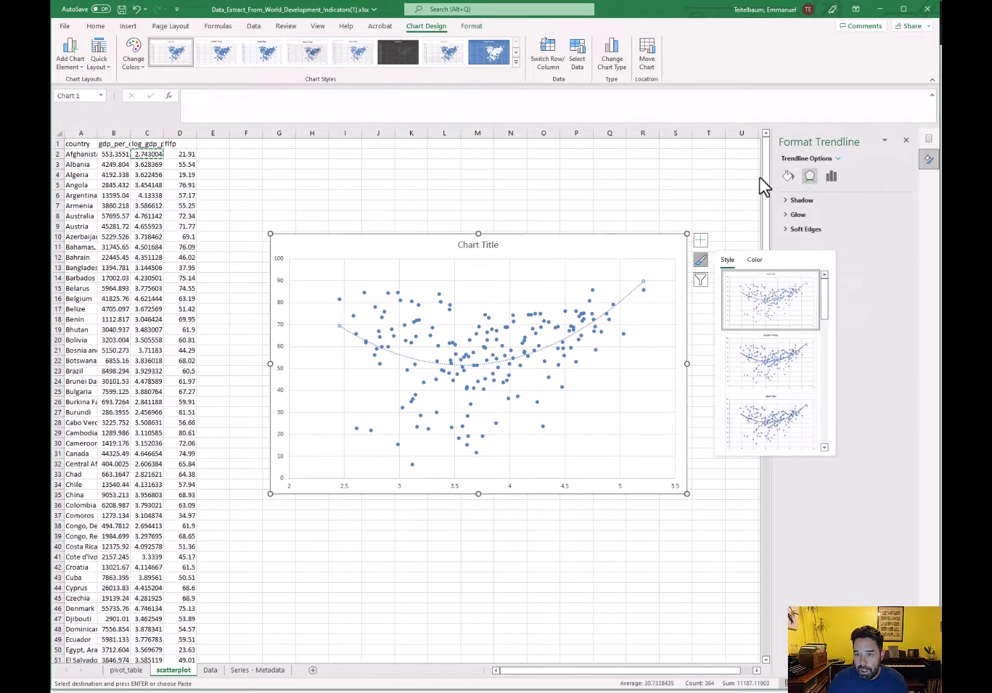
pyautogui.click(789, 177)
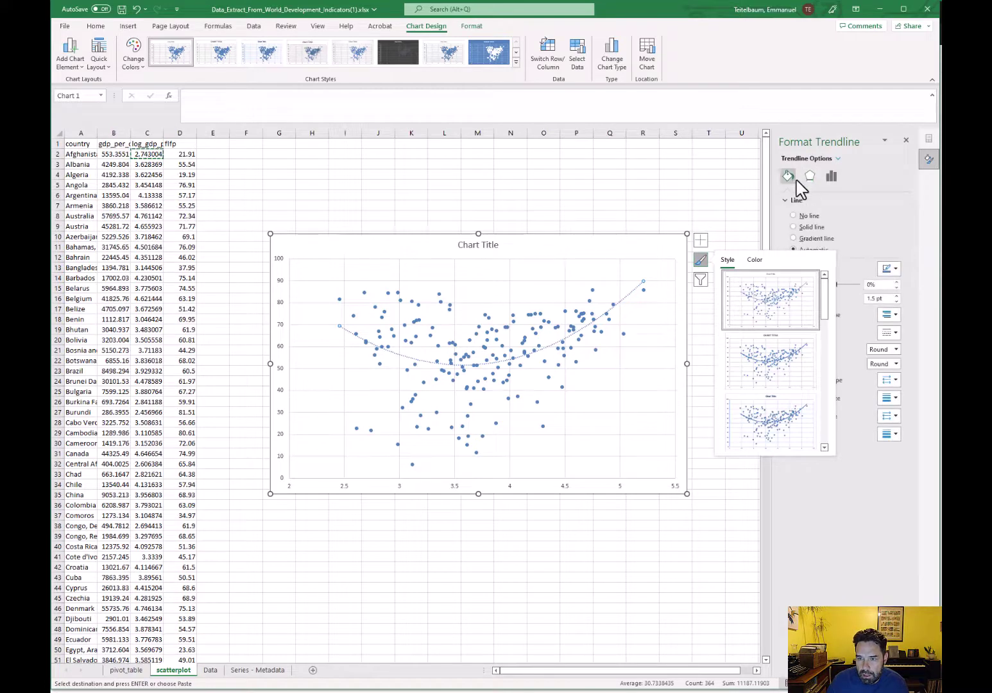
pyautogui.click(700, 259)
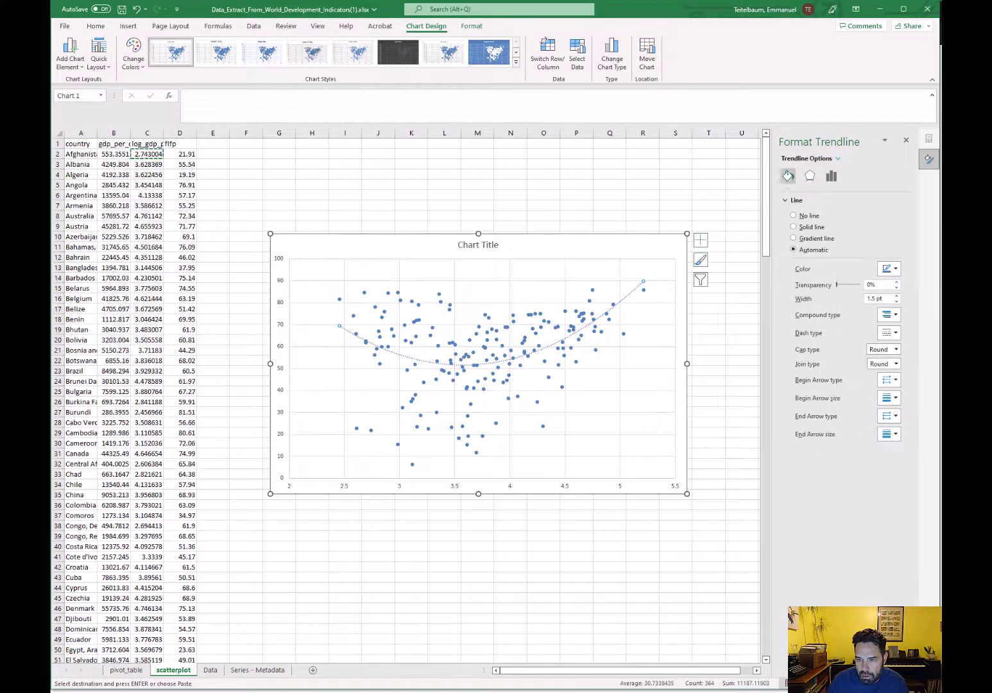
pyautogui.click(892, 269)
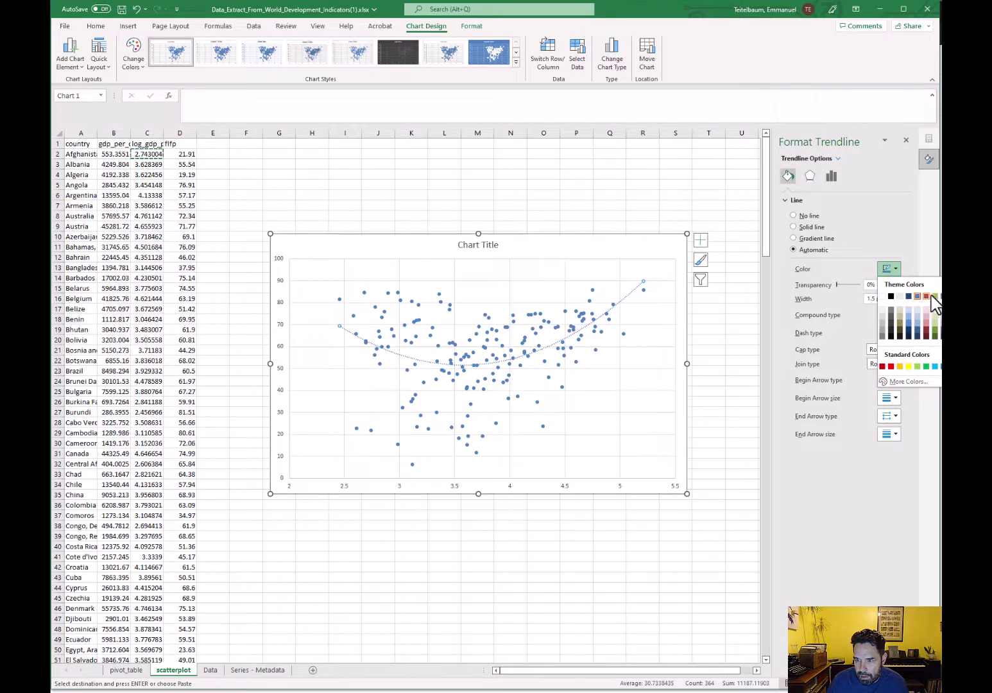
pyautogui.click(891, 366)
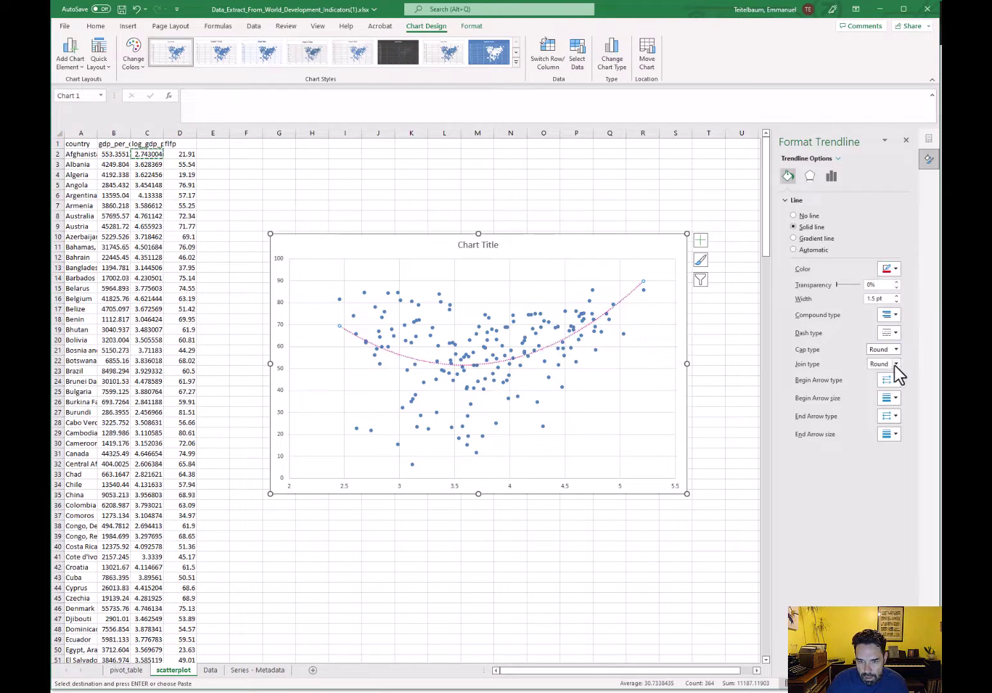
# Thicken the red trendline to 3.5 pt and switch its dash type to long dashes
pyautogui.click(896, 296)
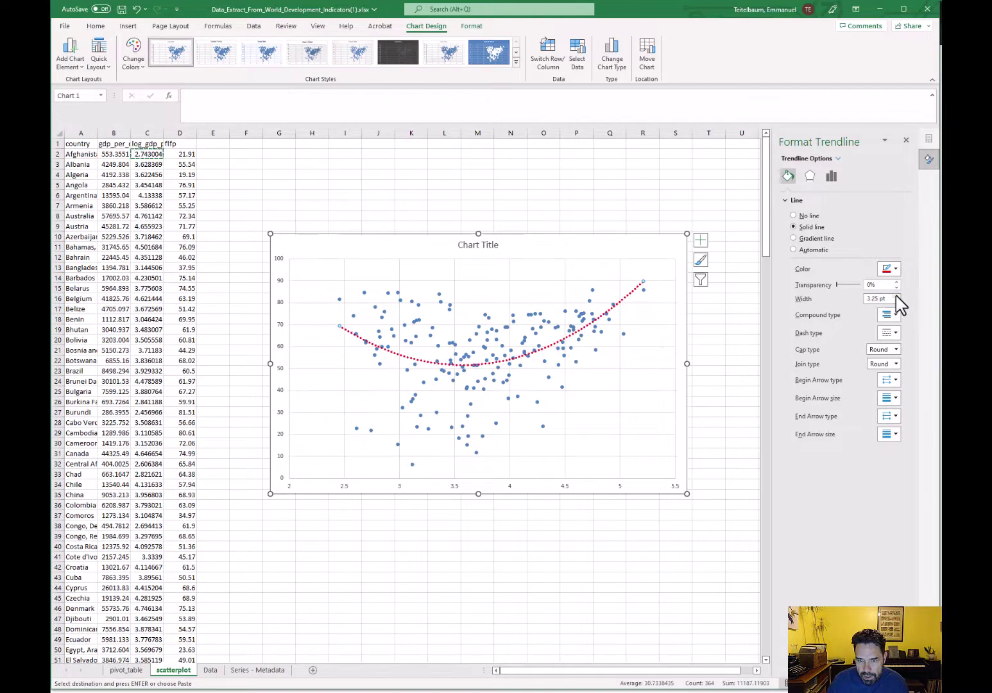
pyautogui.click(896, 295)
pyautogui.click(896, 296)
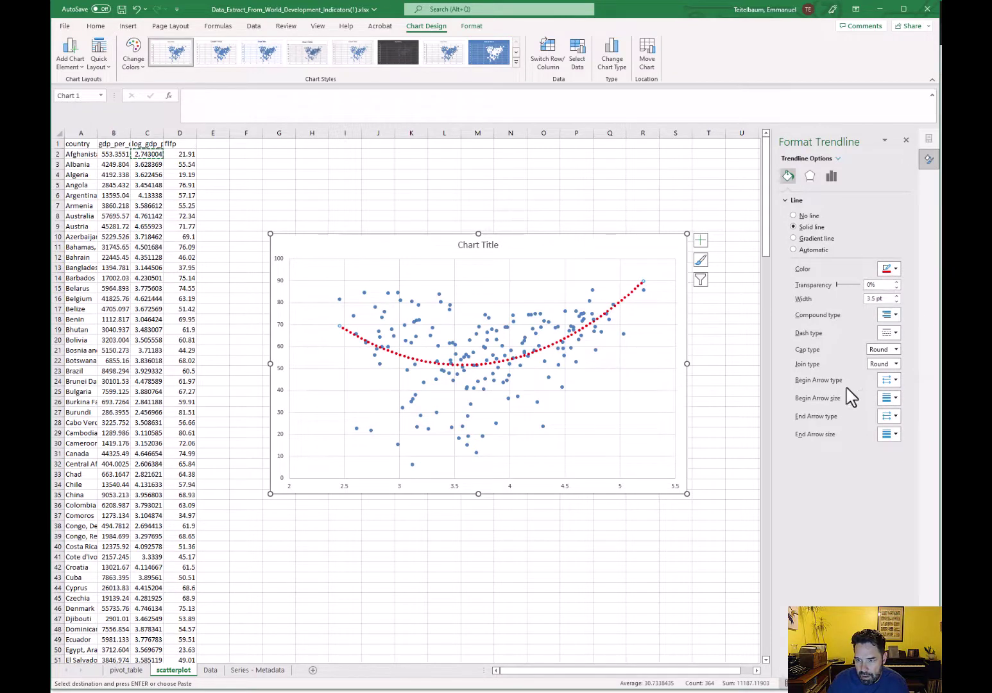
pyautogui.click(894, 333)
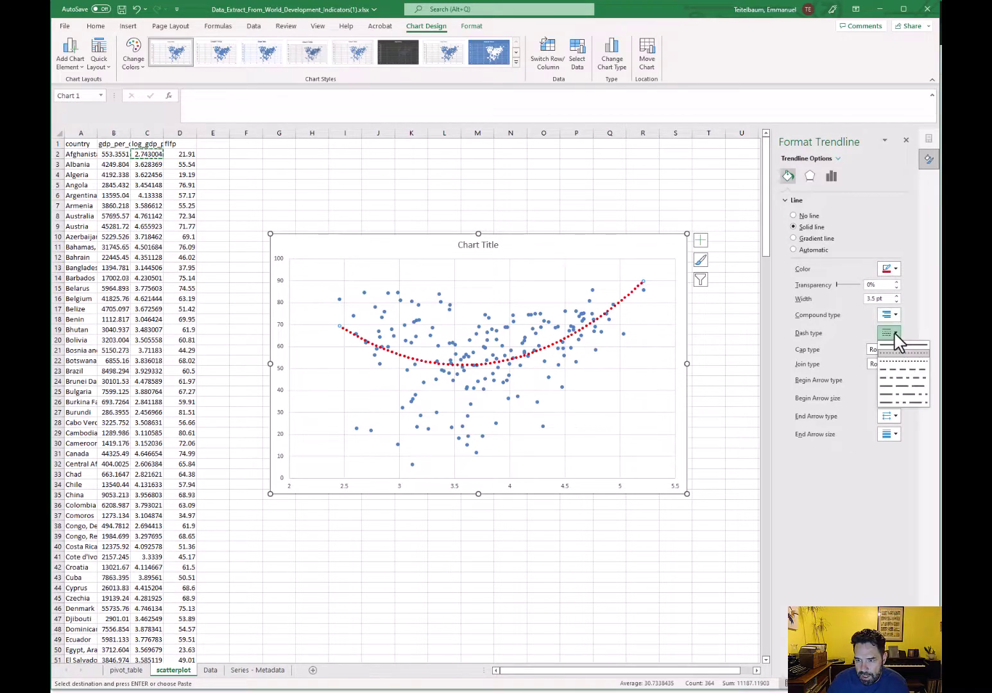
pyautogui.click(898, 386)
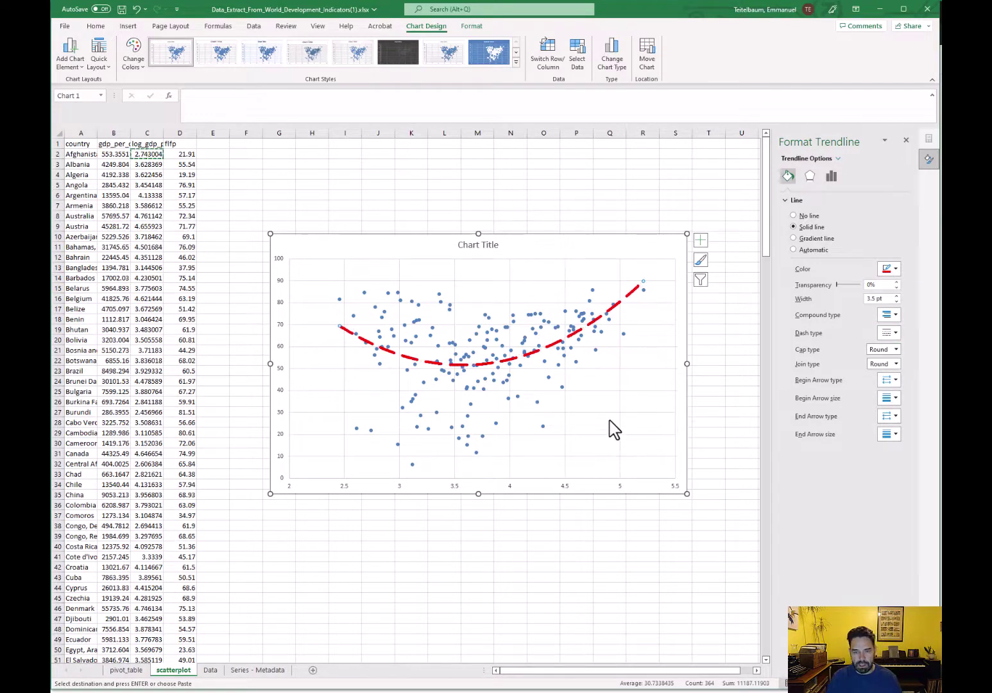
# Reduce the dashed trendline's width to 1.75 pt
pyautogui.click(896, 302)
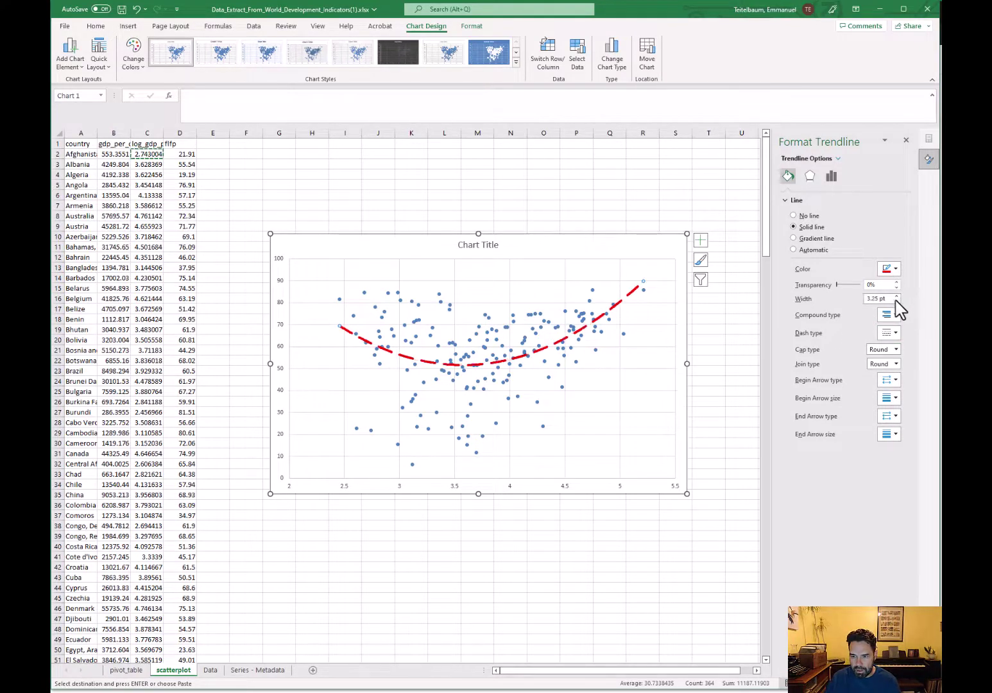
pyautogui.click(896, 301)
pyautogui.click(896, 301)
pyautogui.click(896, 301)
pyautogui.click(896, 301)
pyautogui.click(896, 302)
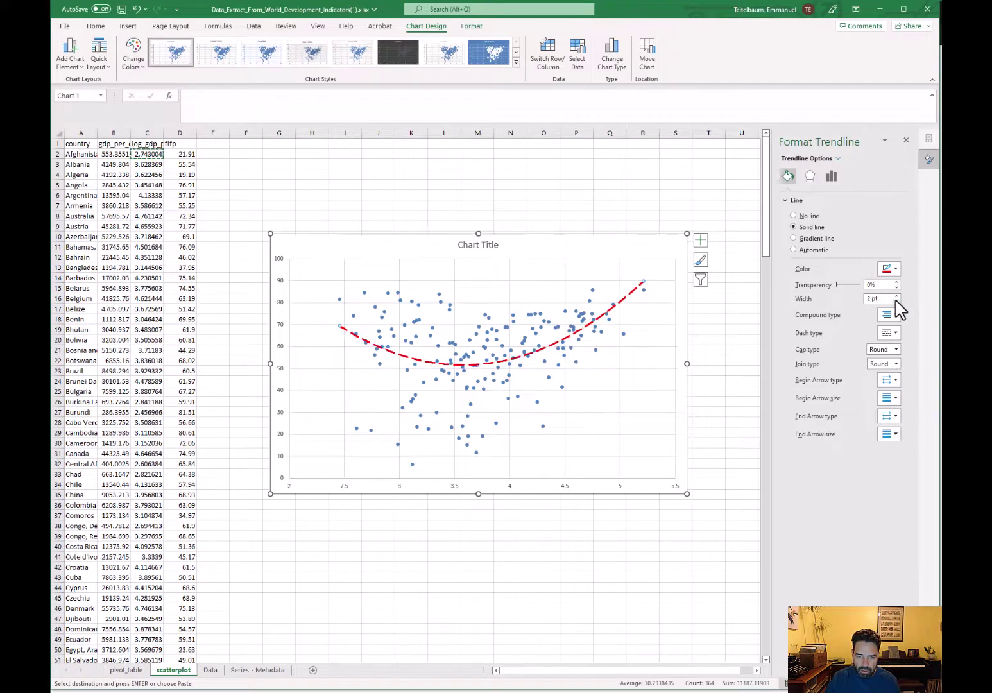
pyautogui.click(896, 301)
pyautogui.click(896, 302)
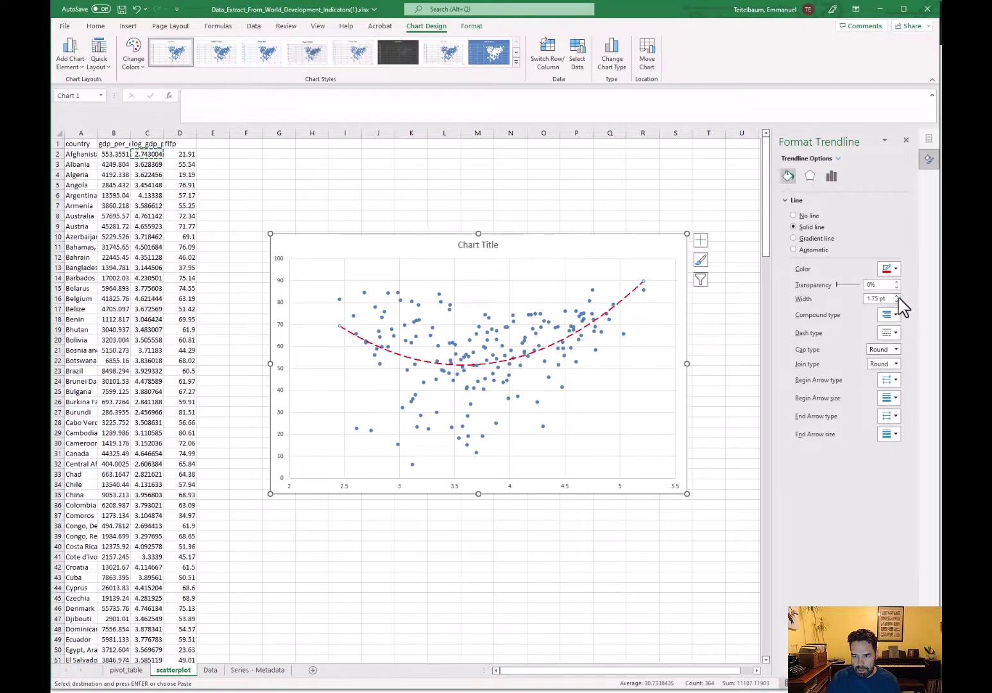
# Add axis titles to the scatter chart
pyautogui.click(472, 428)
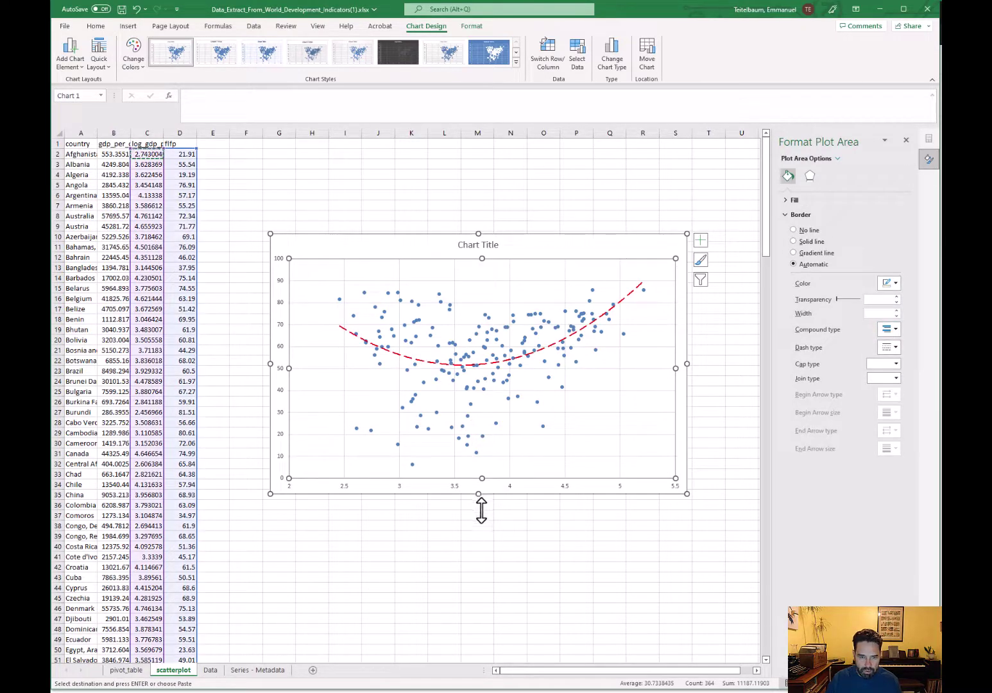
pyautogui.click(700, 240)
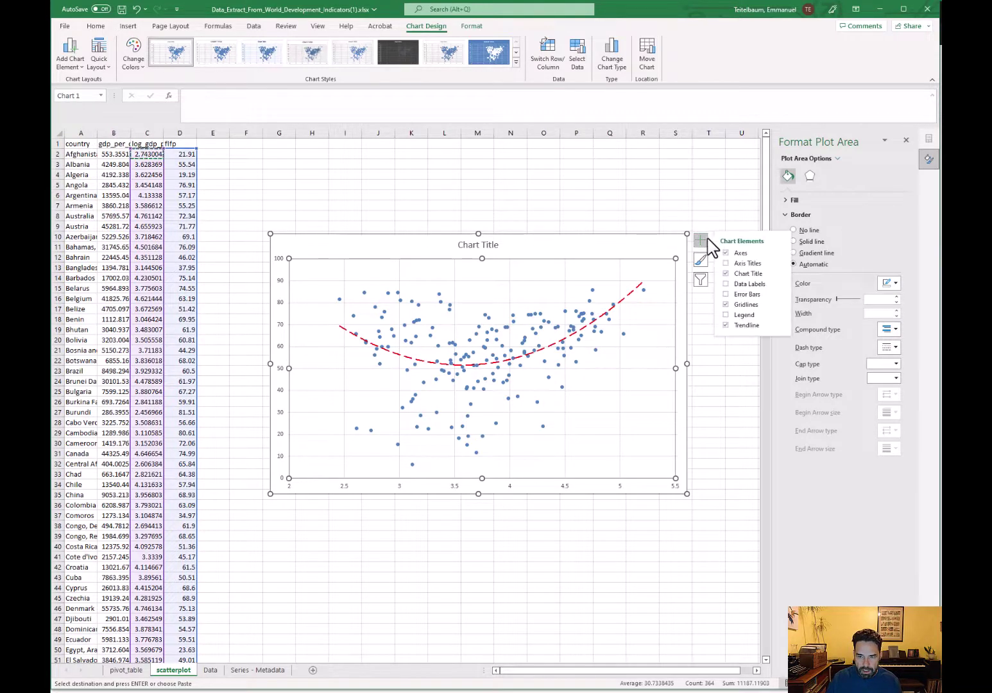
pyautogui.click(739, 263)
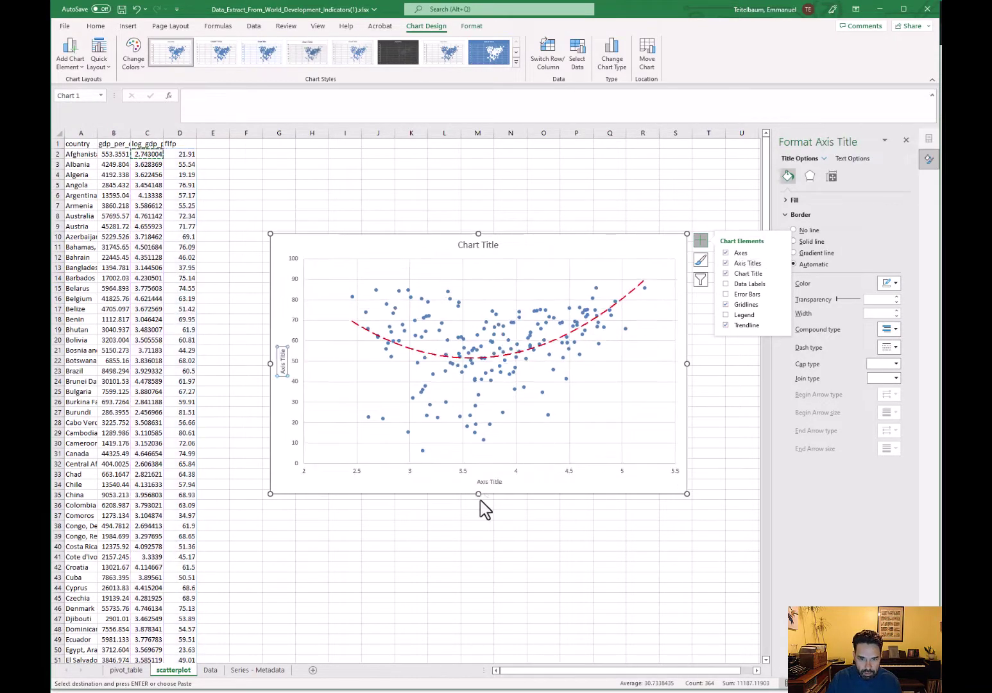
# Replace the horizontal axis title's placeholder text with "Log GDP per capita"
pyautogui.click(489, 481)
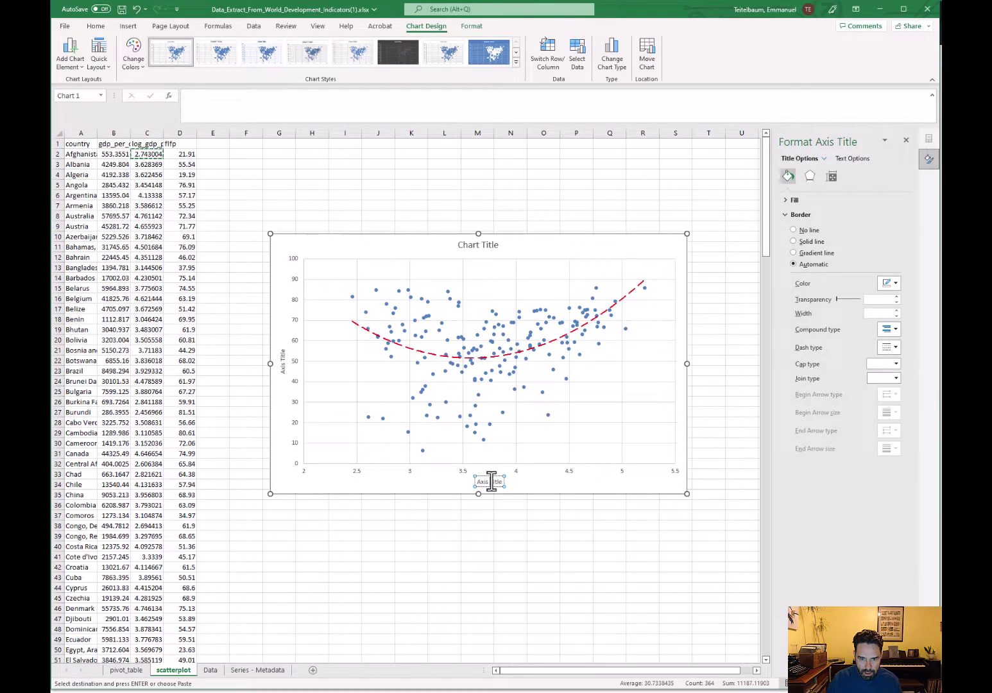
pyautogui.tripleClick(490, 481)
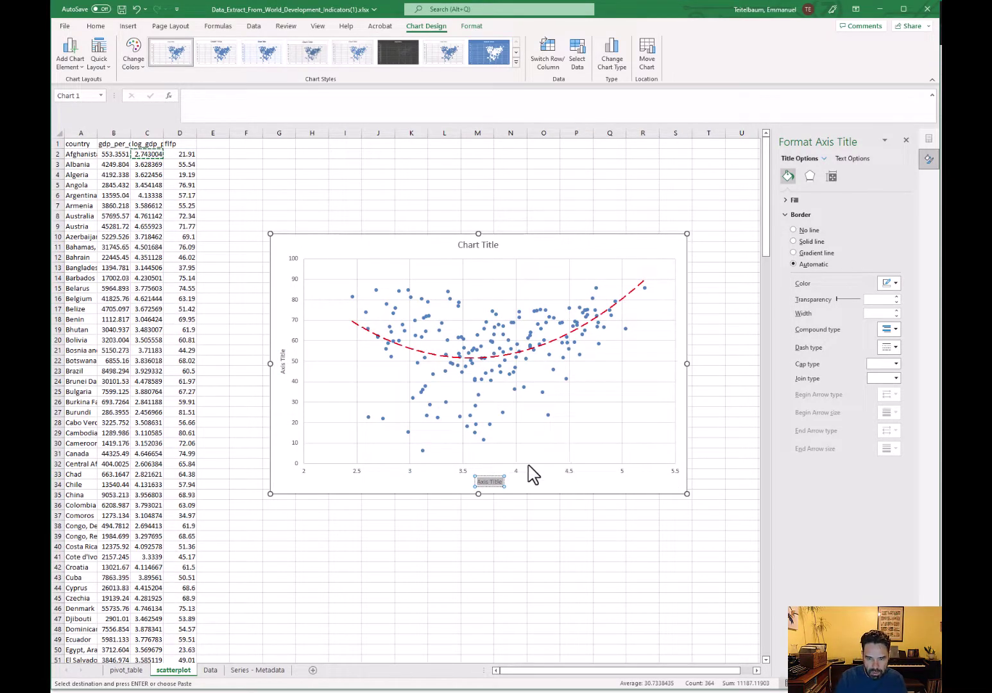
pyautogui.press('BackSpace')
pyautogui.write('GDP per')
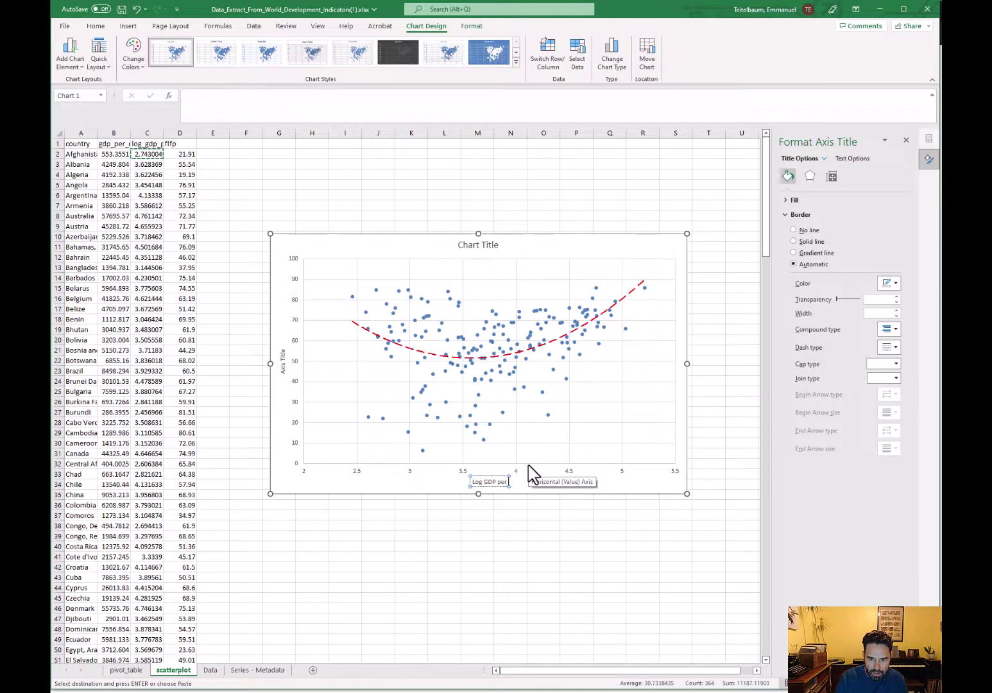
pyautogui.write(' capita')
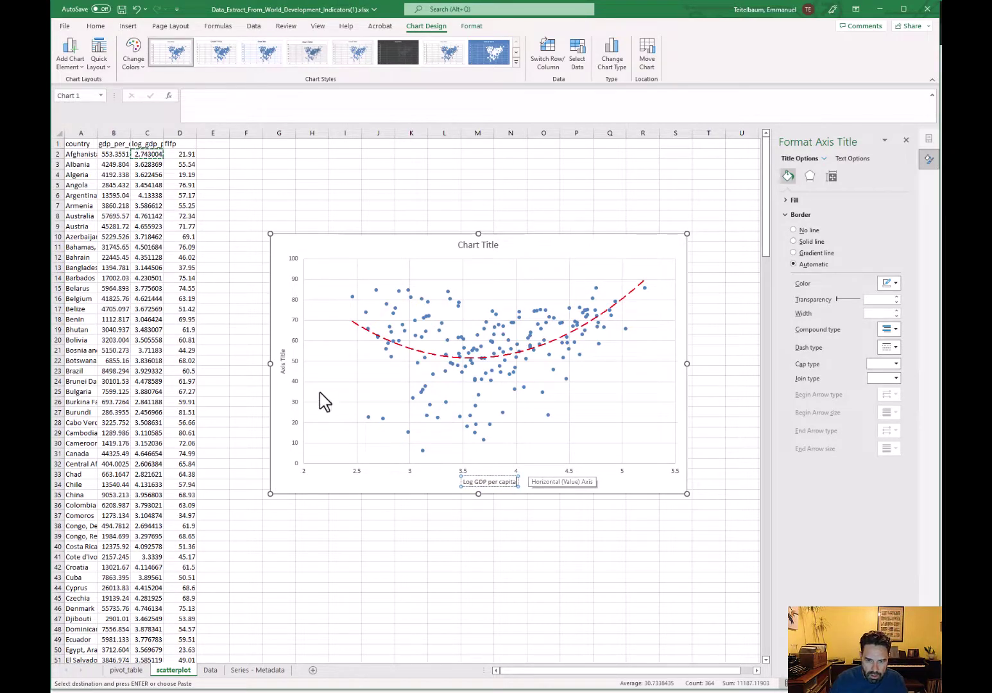
# Replace the vertical axis title's placeholder text with "Percent"
pyautogui.click(281, 361)
pyautogui.click(283, 364)
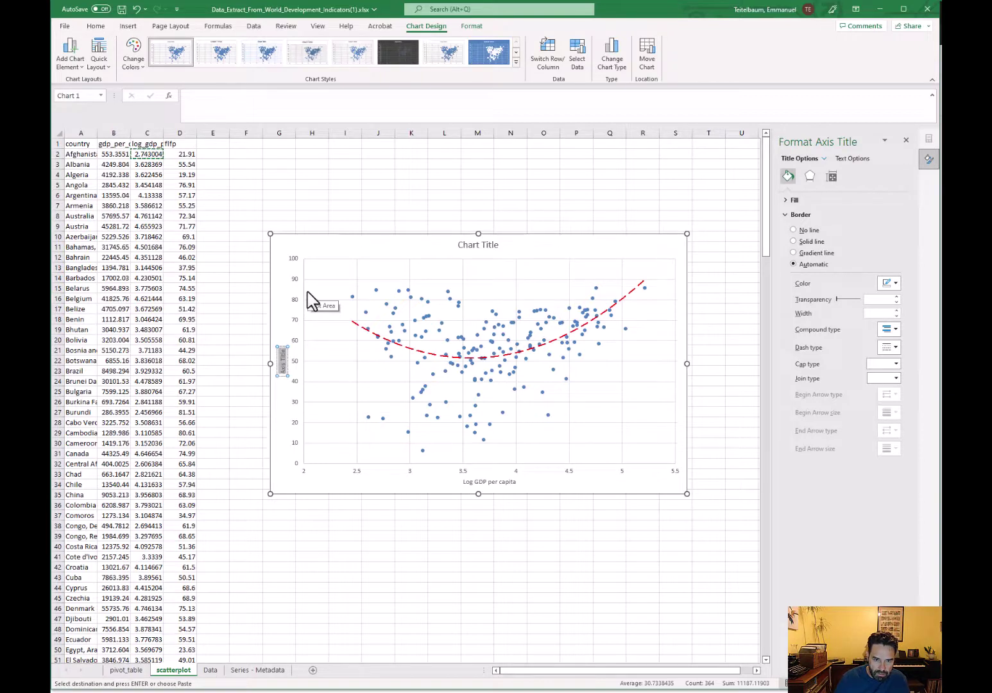
pyautogui.write('Percent')
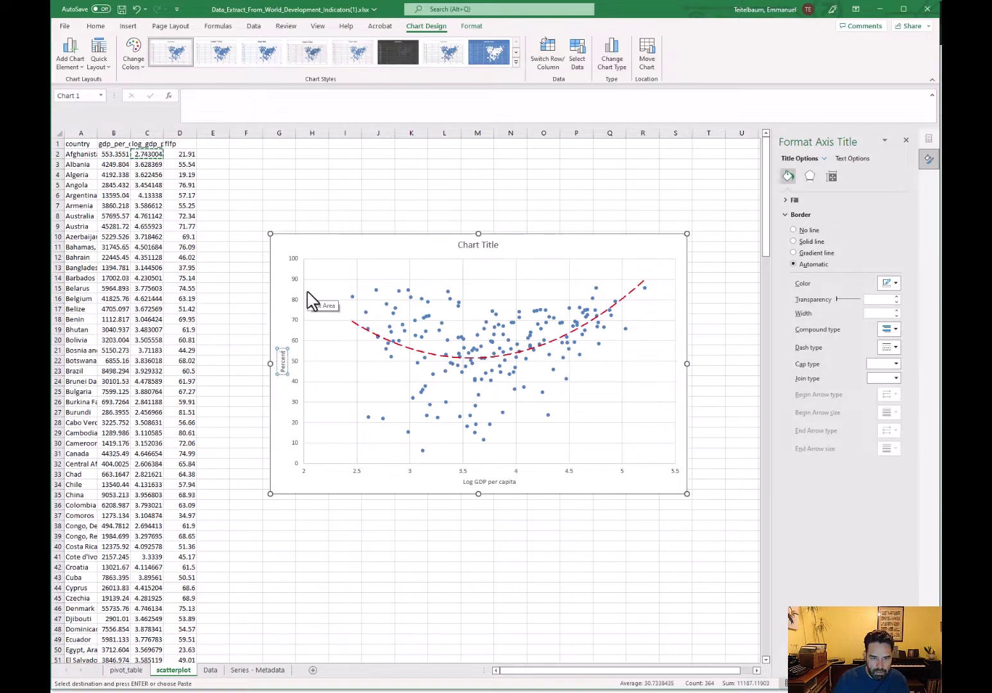
# Replace the chart title's placeholder text with "Wealth and Female Labor Force Participation" and leave the whole chart selected
pyautogui.click(483, 247)
pyautogui.click(480, 245)
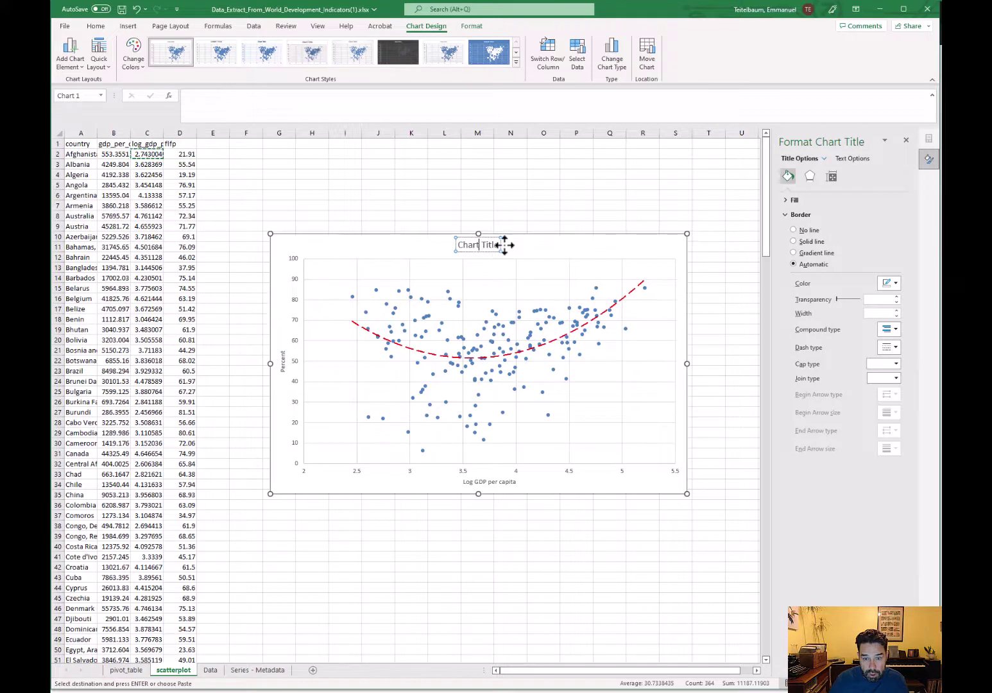
pyautogui.write('0')
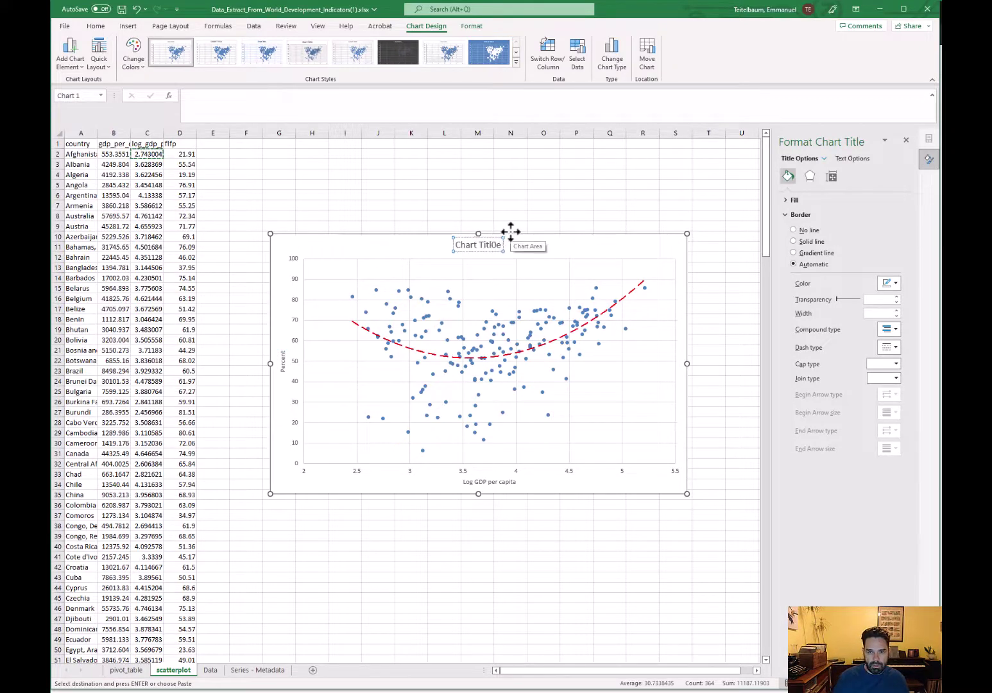
pyautogui.hotkey('shift', 'Left')
pyautogui.hotkey('shift', 'Left')
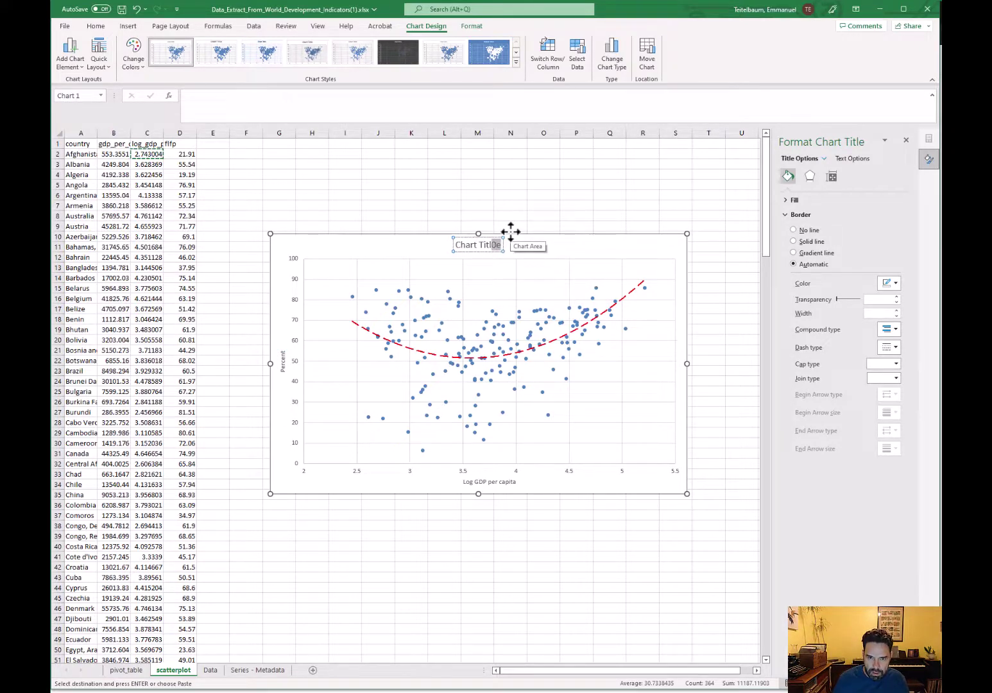
pyautogui.hotkey('shift', 'Home')
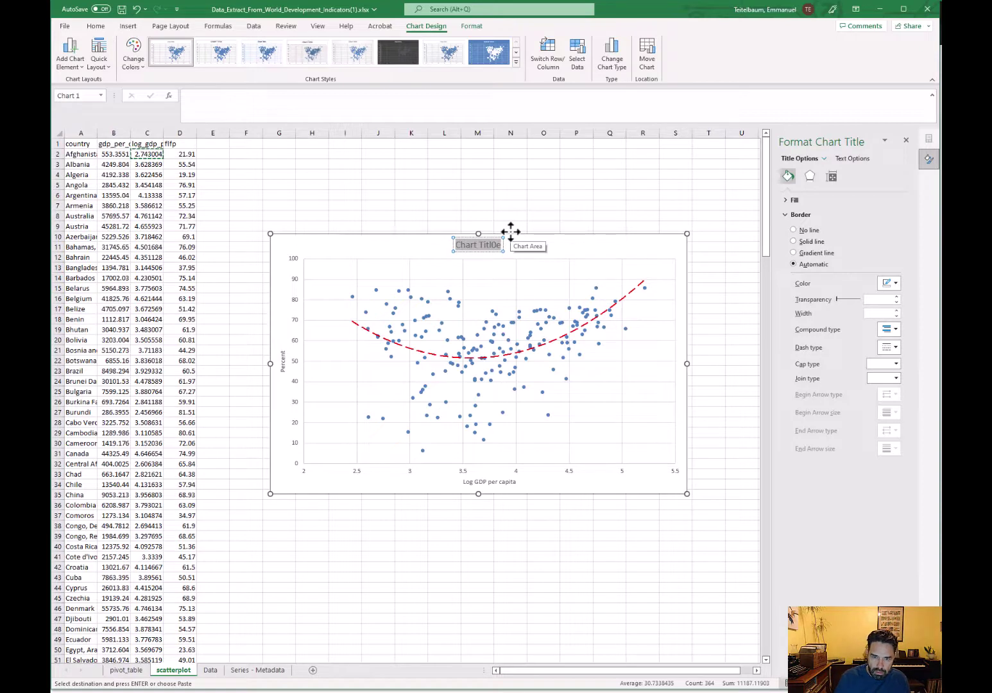
pyautogui.write('W')
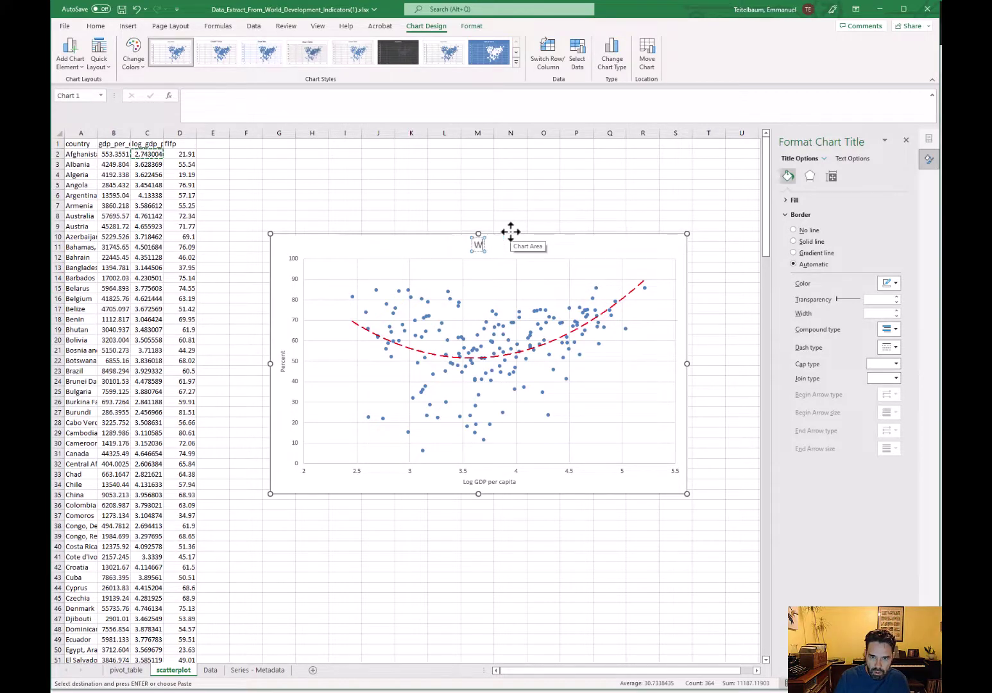
pyautogui.write('ealth and F')
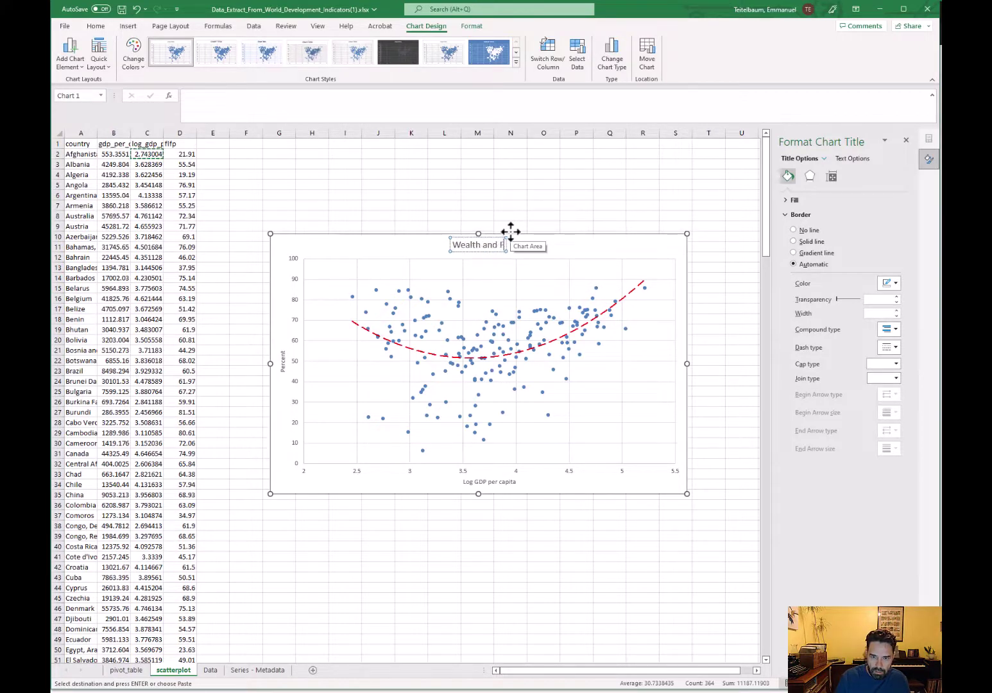
pyautogui.write('emale La')
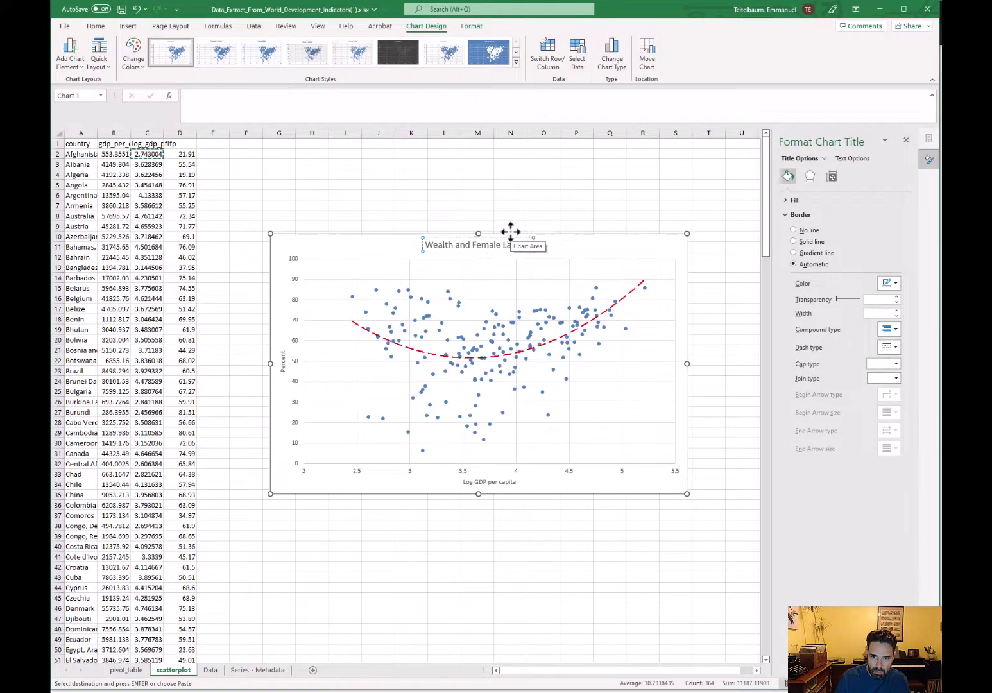
pyautogui.write('bor Force Participation')
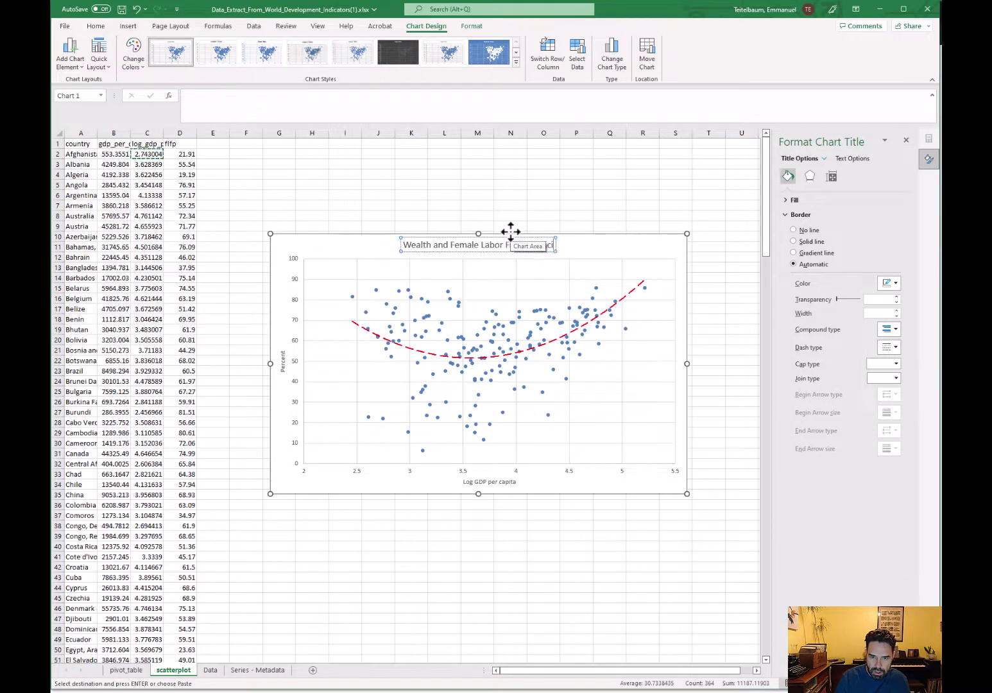
pyautogui.click(456, 213)
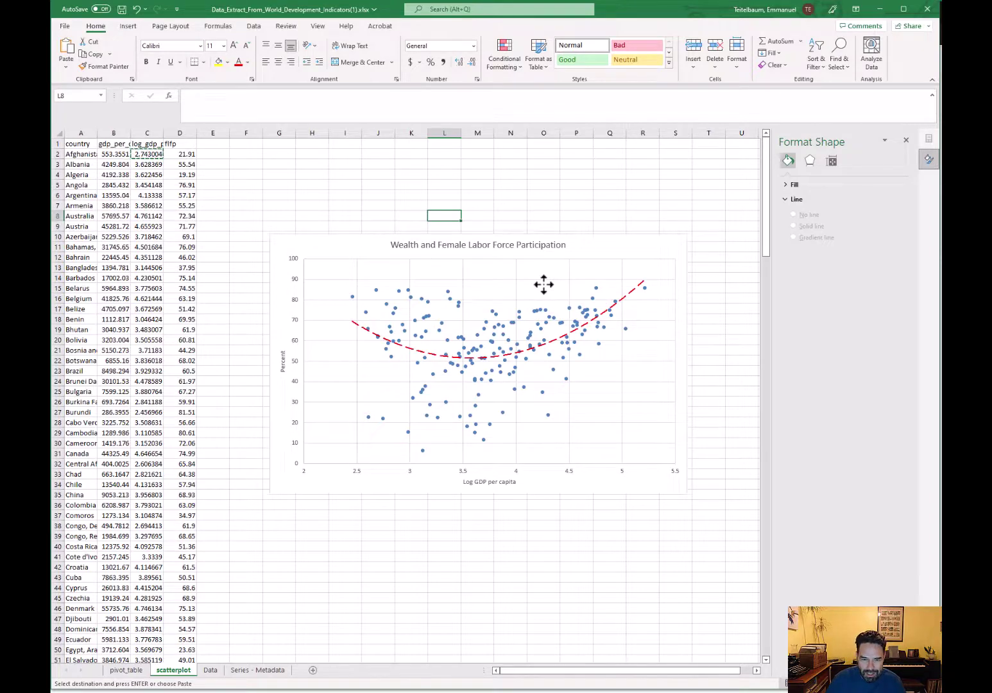
pyautogui.click(543, 284)
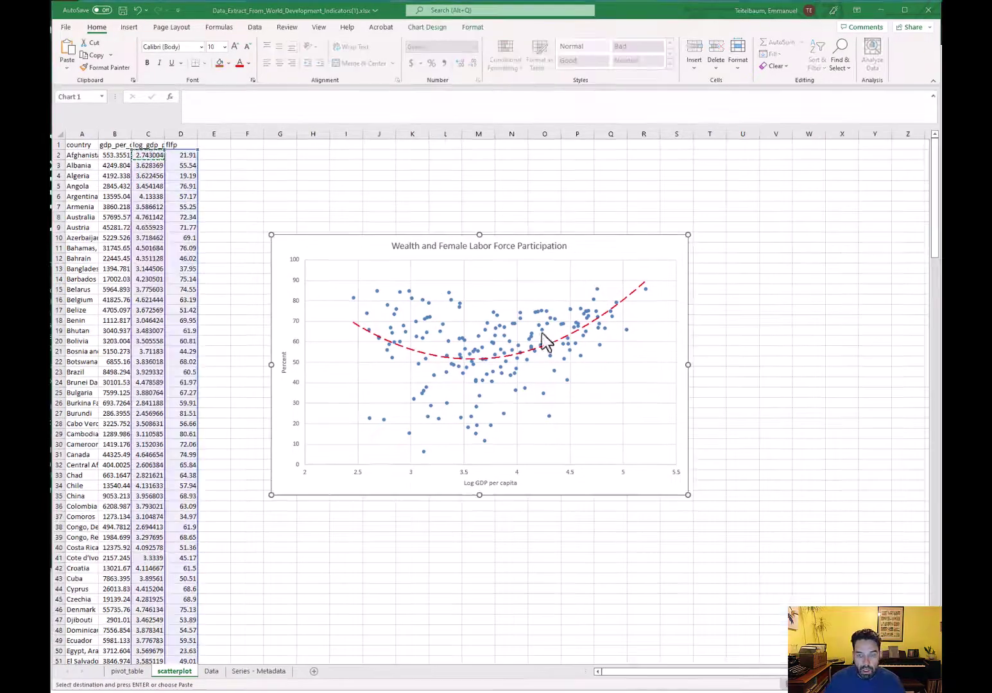